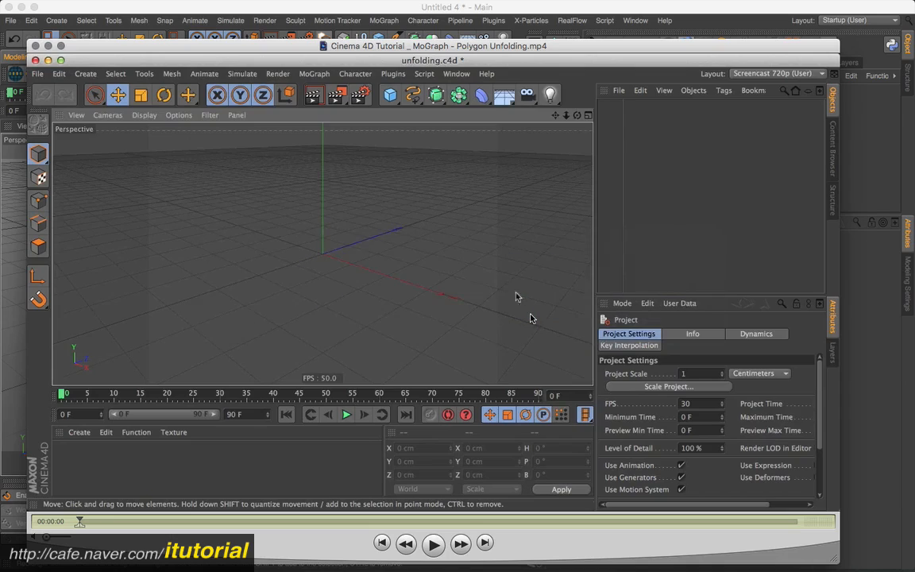
Skim the Polygon Unfolding tutorial video to find the disc unfolding animation, play it and pause at 00:00:52.
{"action": "left_click", "coordinate": [99, 522]}
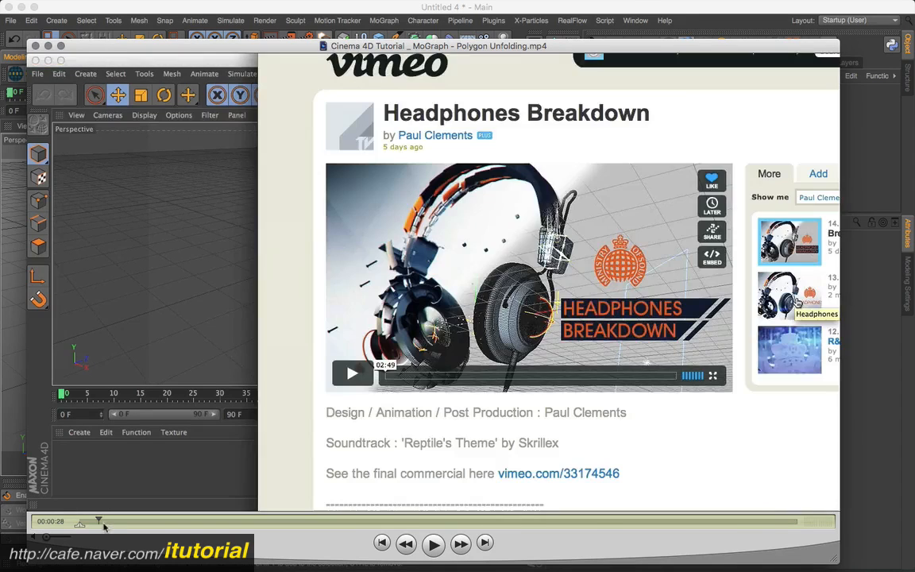
{"action": "left_click", "coordinate": [110, 522]}
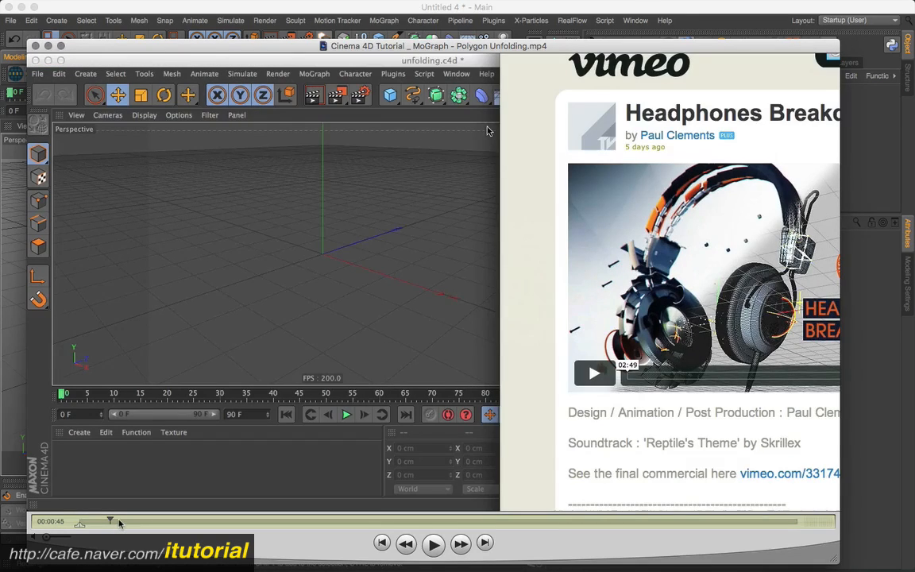
{"action": "left_click", "coordinate": [119, 522]}
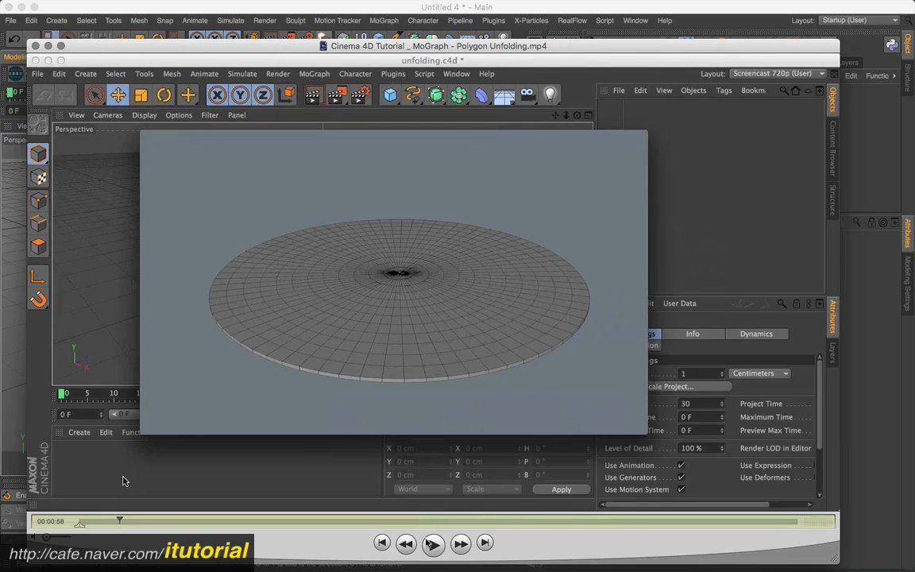
{"action": "key", "text": "space"}
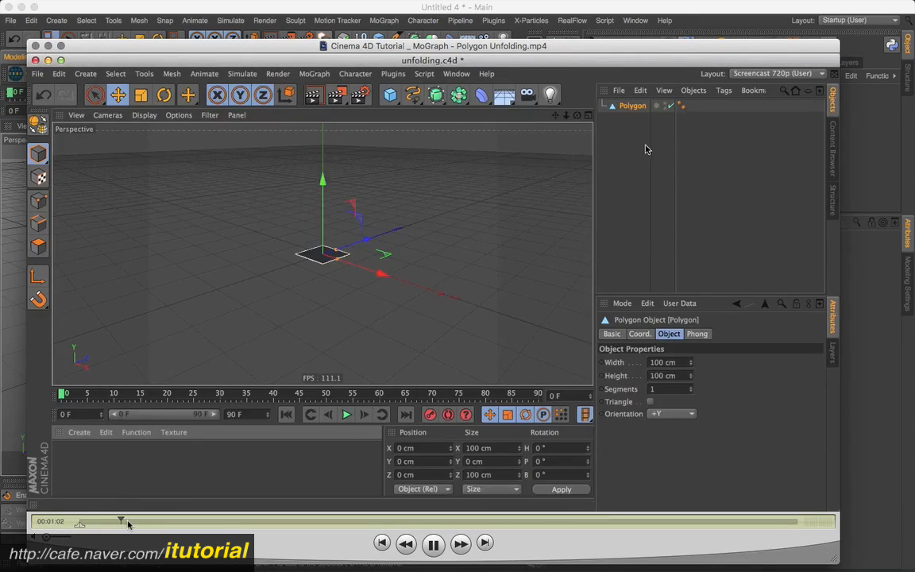
{"action": "left_click_drag", "start_coordinate": [127, 524], "coordinate": [140, 521]}
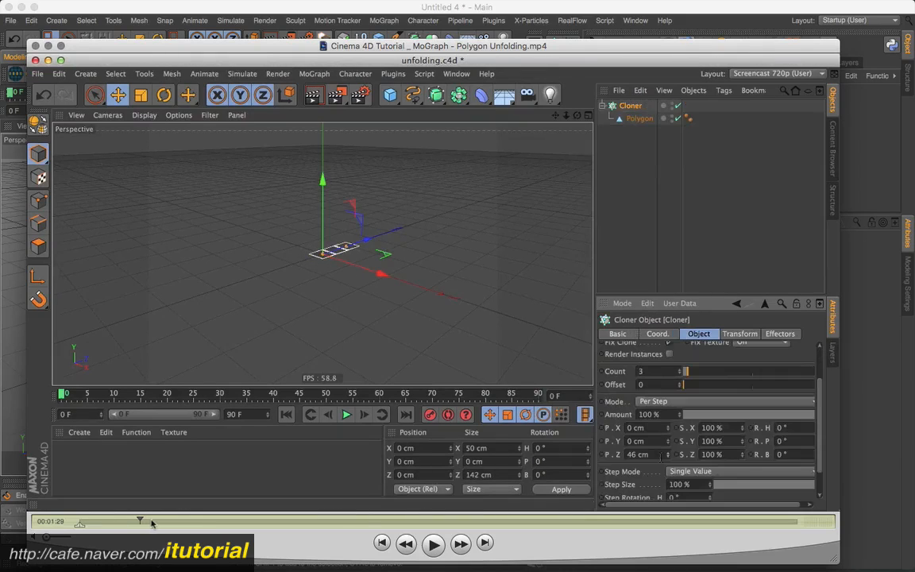
{"action": "left_click", "coordinate": [111, 522]}
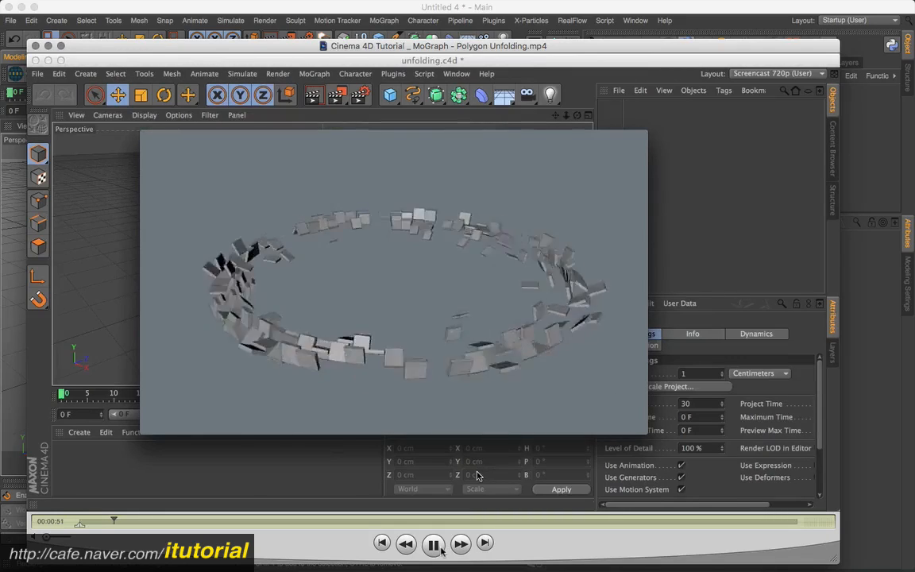
{"action": "left_click", "coordinate": [442, 550]}
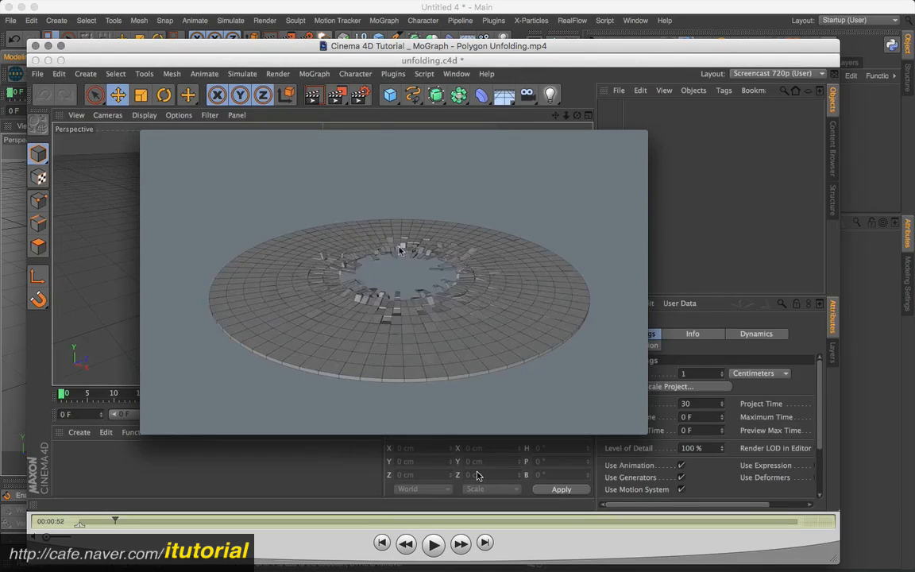
Uncover the question note behind the video and read its lines about the linear cloner, Taper and changing polygon length.
{"action": "left_click_drag", "start_coordinate": [357, 46], "coordinate": [369, 115]}
{"action": "left_click", "coordinate": [366, 85]}
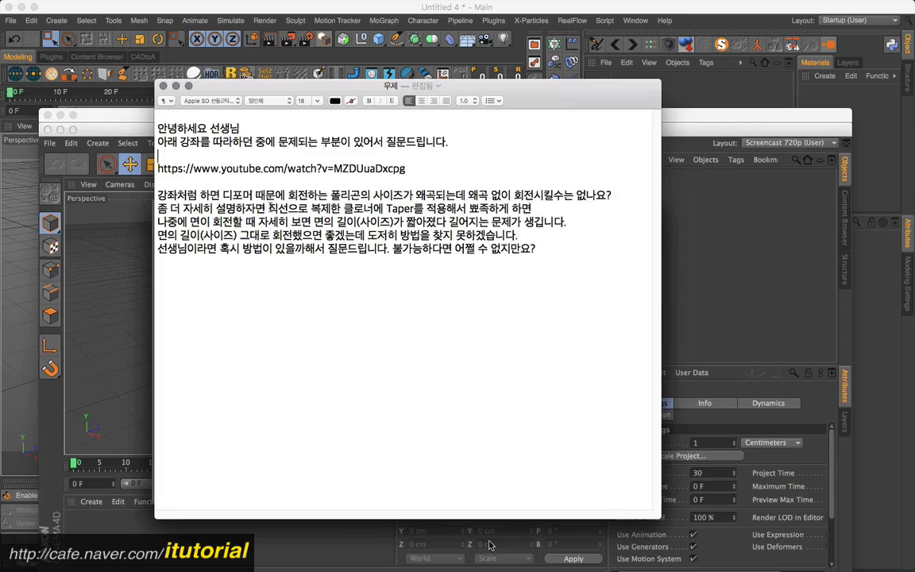
{"action": "left_click_drag", "start_coordinate": [269, 208], "coordinate": [373, 208]}
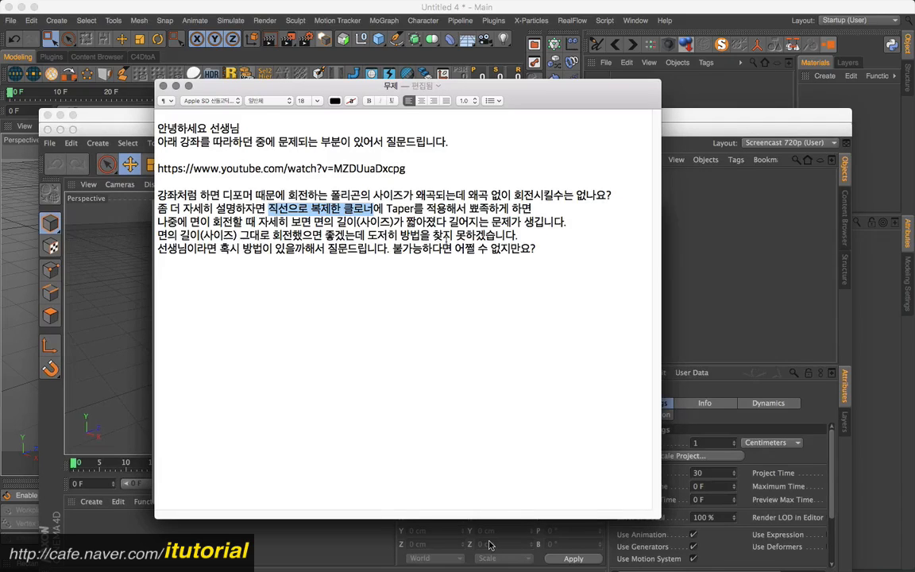
{"action": "mouse_move", "coordinate": [358, 89]}
{"action": "left_mouse_down"}
{"action": "mouse_move", "coordinate": [540, 97]}
{"action": "mouse_move", "coordinate": [343, 96]}
{"action": "left_mouse_up"}
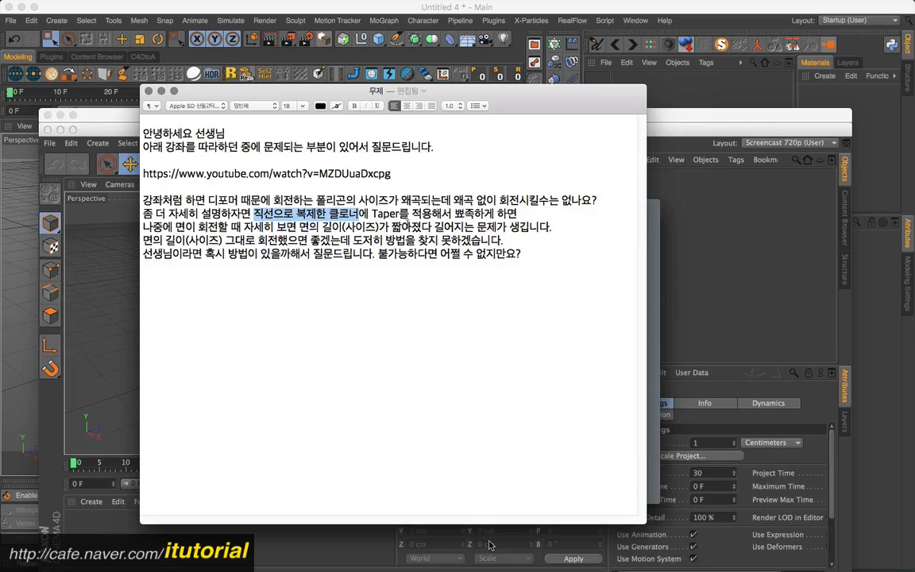
{"action": "left_click_drag", "start_coordinate": [370, 213], "coordinate": [400, 214]}
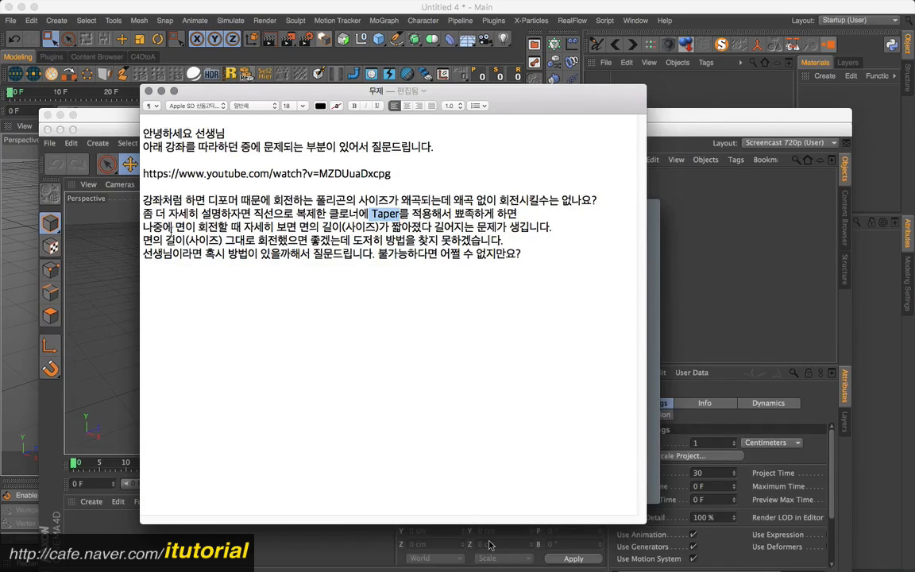
{"action": "left_click_drag", "start_coordinate": [199, 226], "coordinate": [332, 226]}
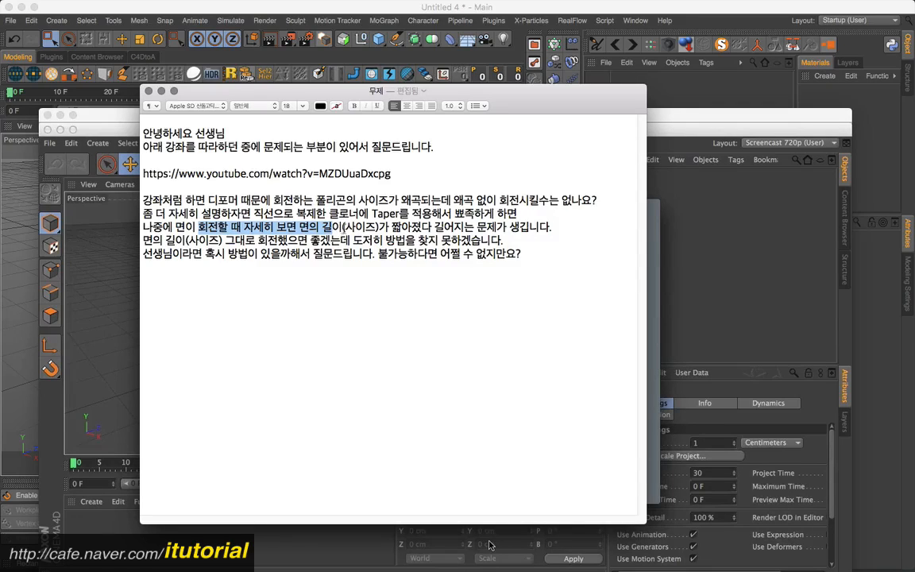
{"action": "left_click_drag", "start_coordinate": [392, 226], "coordinate": [420, 226]}
{"action": "left_click_drag", "start_coordinate": [258, 240], "coordinate": [267, 240]}
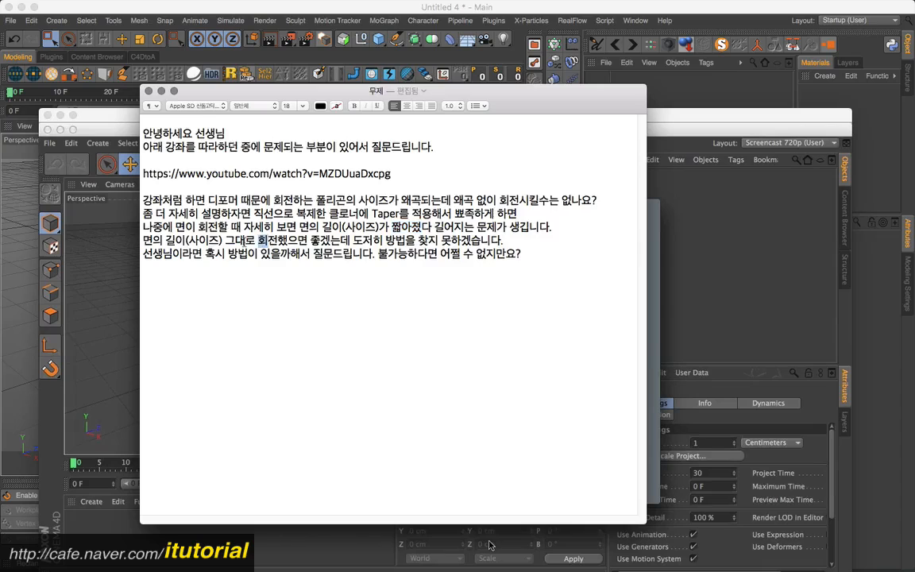
{"action": "left_click", "coordinate": [318, 282]}
{"action": "left_click_drag", "start_coordinate": [512, 100], "coordinate": [511, 92]}
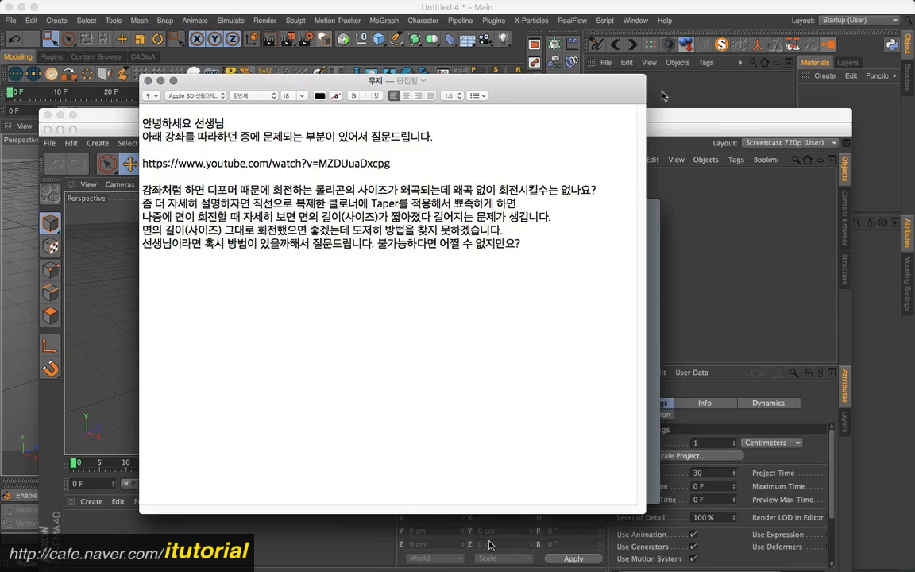
Check the paused video frame, move the player down and read the note's final lines asking for a distortion-free method.
{"action": "left_click", "coordinate": [695, 161]}
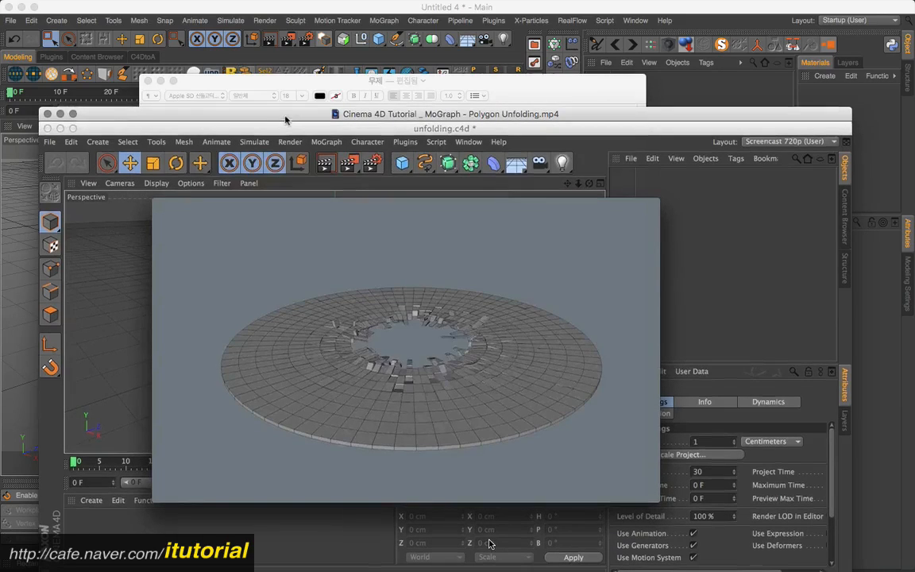
{"action": "left_click_drag", "start_coordinate": [294, 115], "coordinate": [324, 175]}
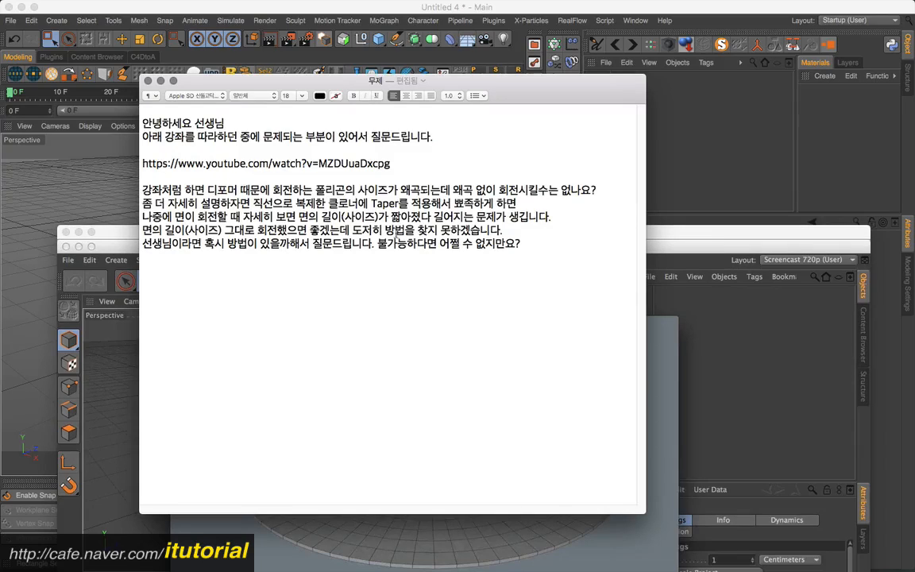
{"action": "left_click_drag", "start_coordinate": [503, 230], "coordinate": [318, 228]}
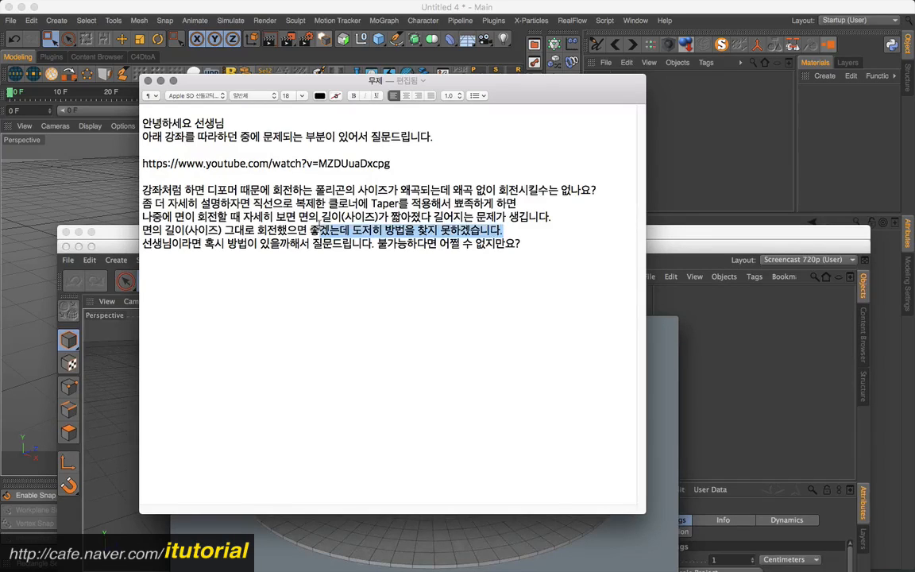
{"action": "left_click", "coordinate": [242, 243]}
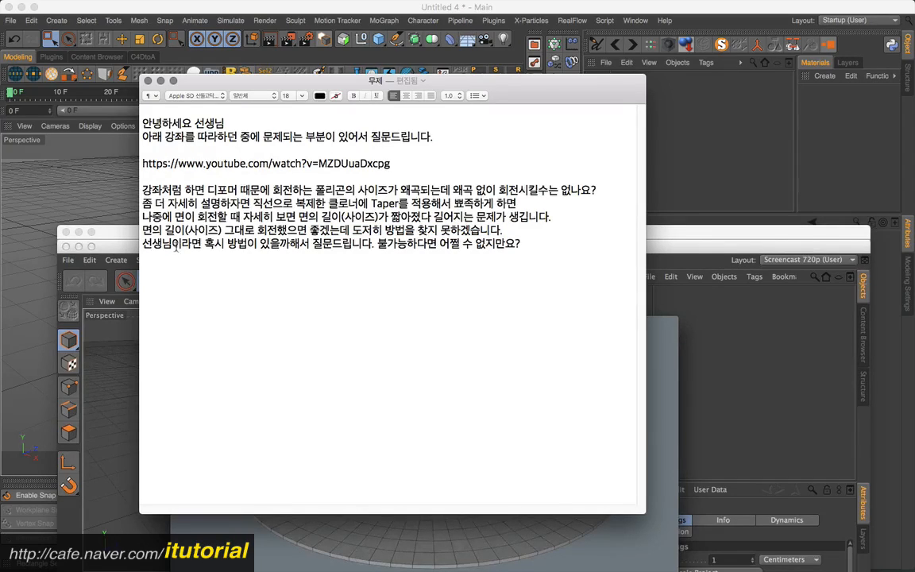
{"action": "left_click_drag", "start_coordinate": [182, 243], "coordinate": [271, 243]}
{"action": "left_click_drag", "start_coordinate": [372, 243], "coordinate": [270, 243]}
{"action": "left_click", "coordinate": [388, 260]}
{"action": "left_click_drag", "start_coordinate": [316, 80], "coordinate": [315, 73]}
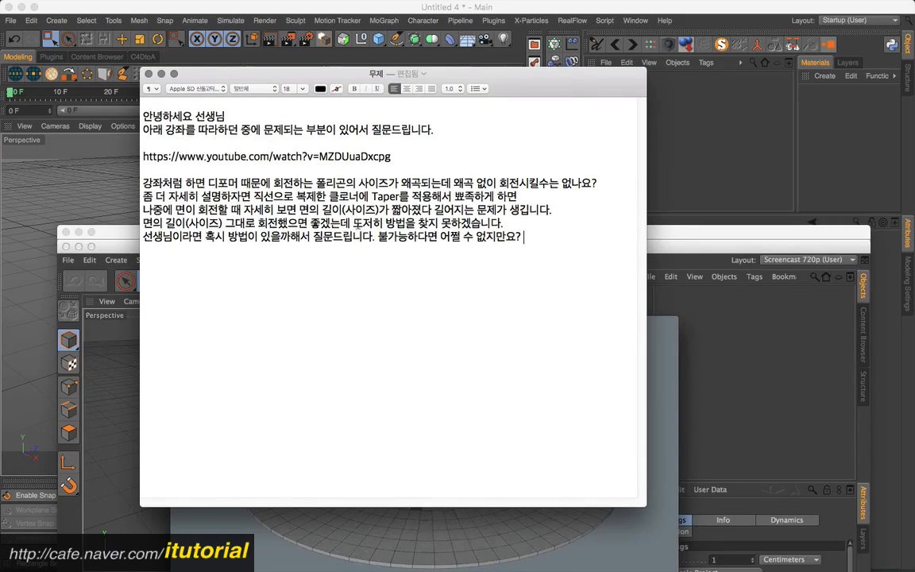
{"action": "left_click_drag", "start_coordinate": [312, 73], "coordinate": [315, 71]}
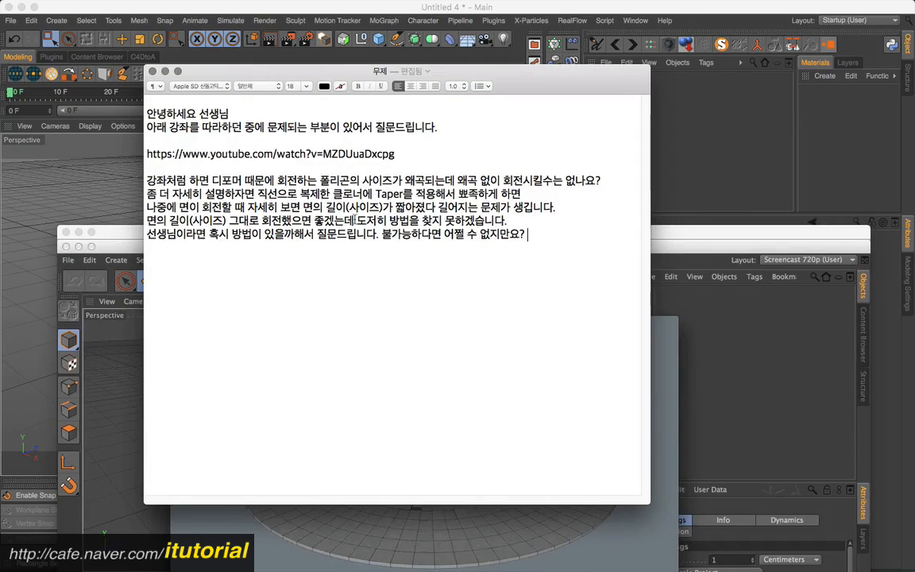
Reread the note's line about the polygon length shrinking and growing during rotation.
{"action": "left_click_drag", "start_coordinate": [303, 207], "coordinate": [404, 208]}
{"action": "left_click", "coordinate": [333, 194]}
{"action": "left_click_drag", "start_coordinate": [350, 76], "coordinate": [370, 86]}
{"action": "left_click_drag", "start_coordinate": [323, 216], "coordinate": [425, 216]}
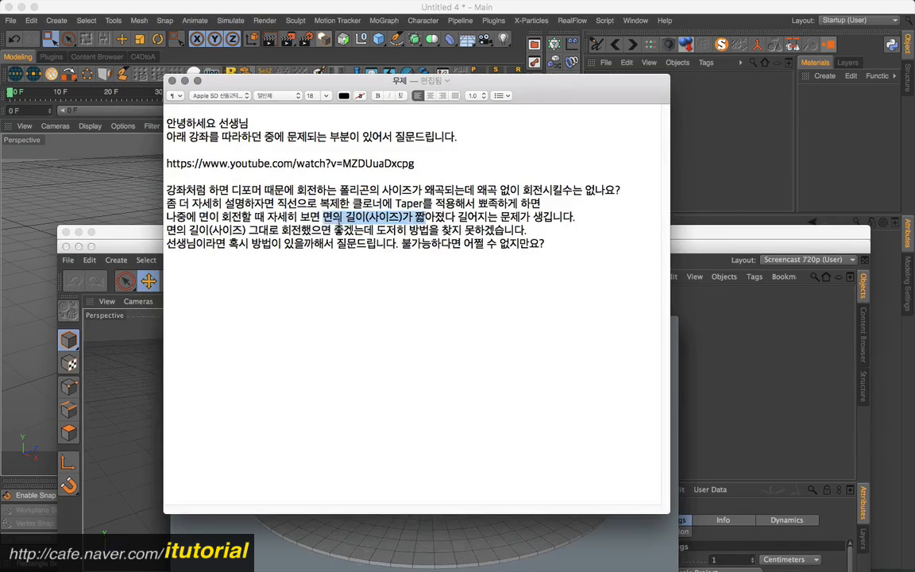
{"action": "left_click", "coordinate": [391, 203]}
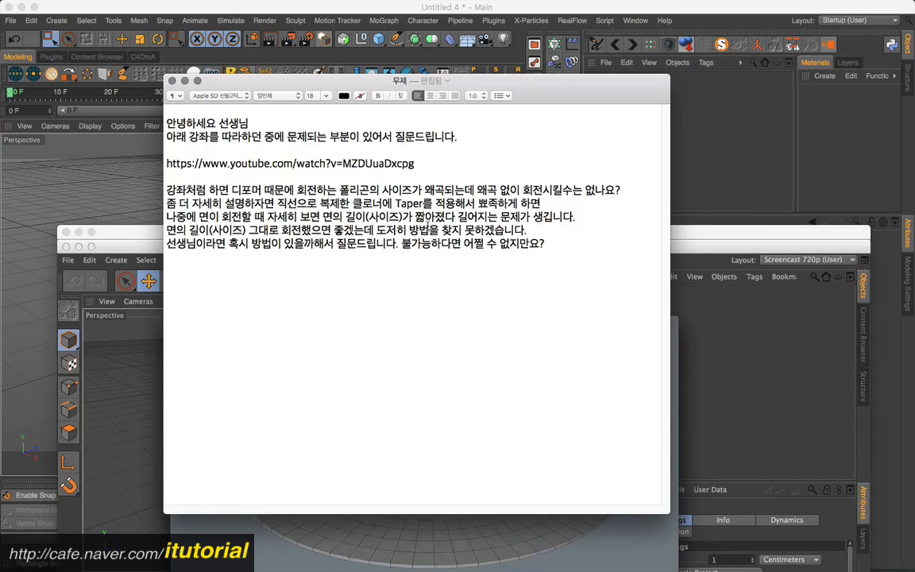
Set the note aside, bring the tutorial video forward and replay the disc unfolding animation, pausing at 00:00:52.
{"action": "left_click_drag", "start_coordinate": [378, 85], "coordinate": [567, 101]}
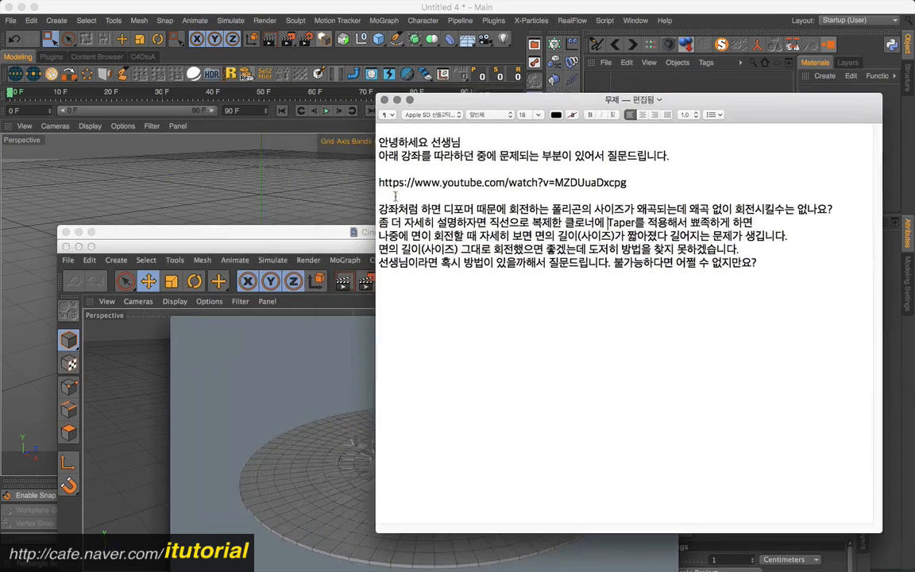
{"action": "left_click_drag", "start_coordinate": [322, 232], "coordinate": [297, 73]}
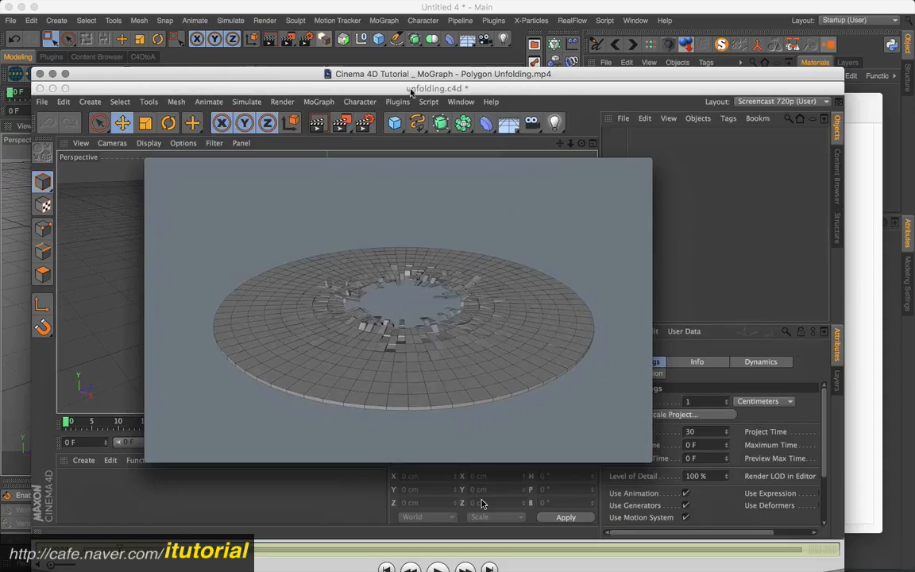
{"action": "left_click_drag", "start_coordinate": [371, 74], "coordinate": [366, 42]}
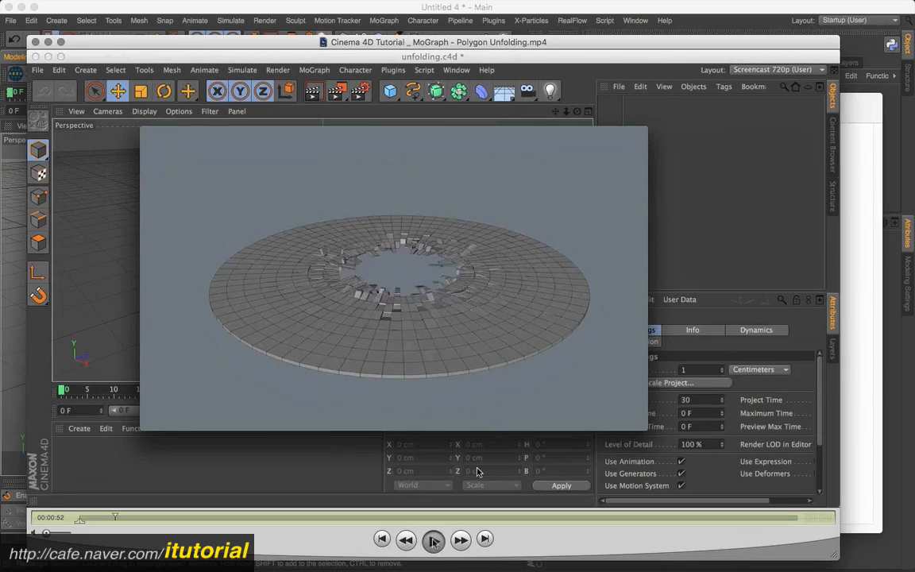
{"action": "left_click", "coordinate": [433, 542]}
{"action": "left_click", "coordinate": [401, 279]}
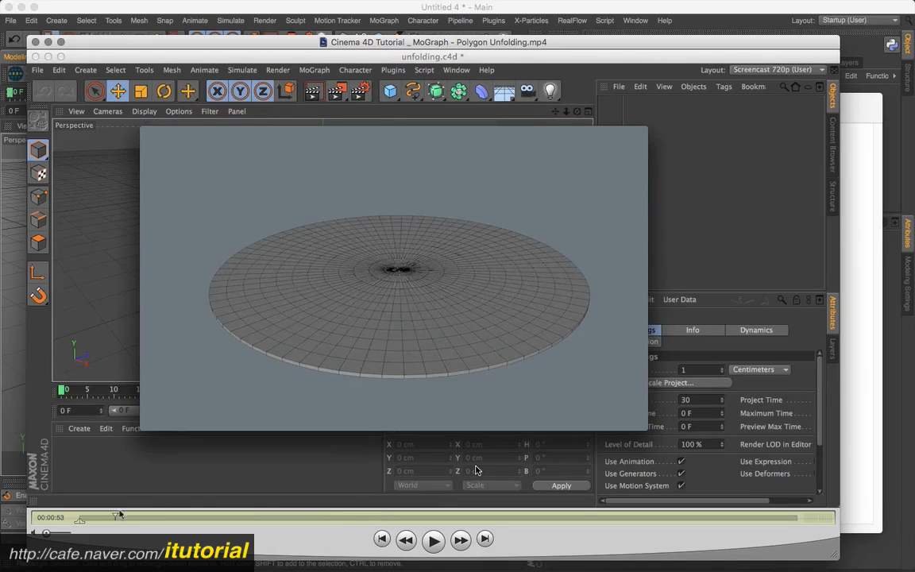
{"action": "left_click_drag", "start_coordinate": [115, 518], "coordinate": [111, 517]}
{"action": "left_click", "coordinate": [432, 540]}
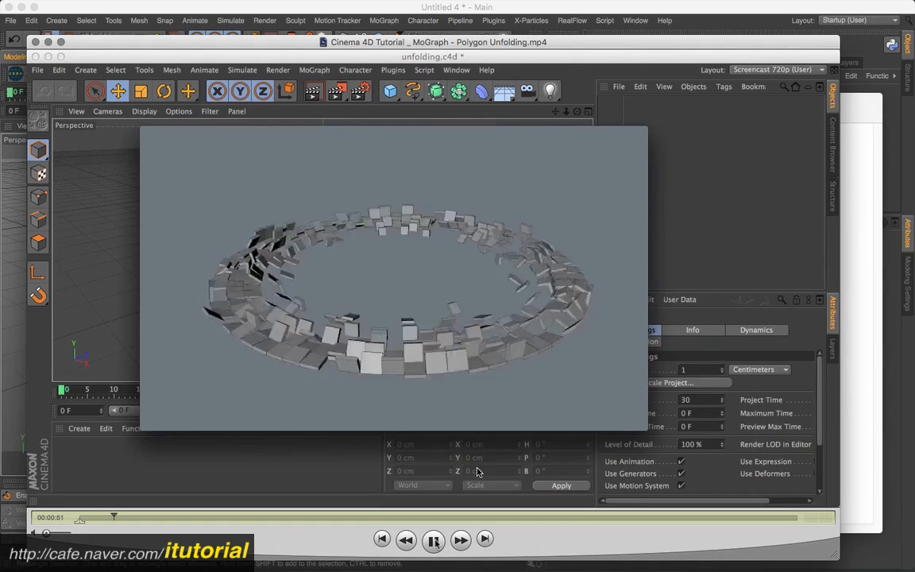
{"action": "left_click", "coordinate": [435, 540]}
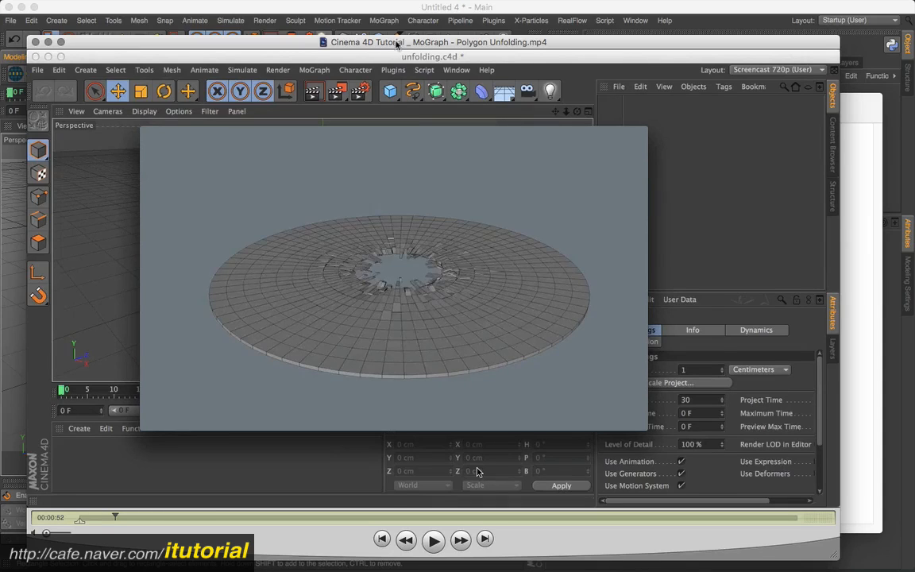
Close the tutorial video and move the question note back over the middle of the workspace.
{"action": "left_click_drag", "start_coordinate": [396, 43], "coordinate": [399, 37]}
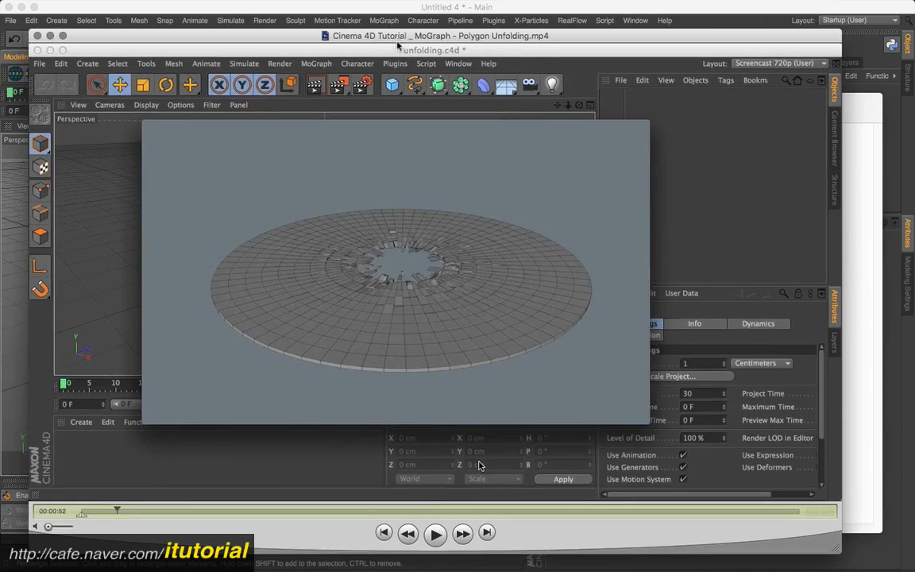
{"action": "left_click", "coordinate": [37, 36]}
{"action": "left_click_drag", "start_coordinate": [483, 93], "coordinate": [297, 117]}
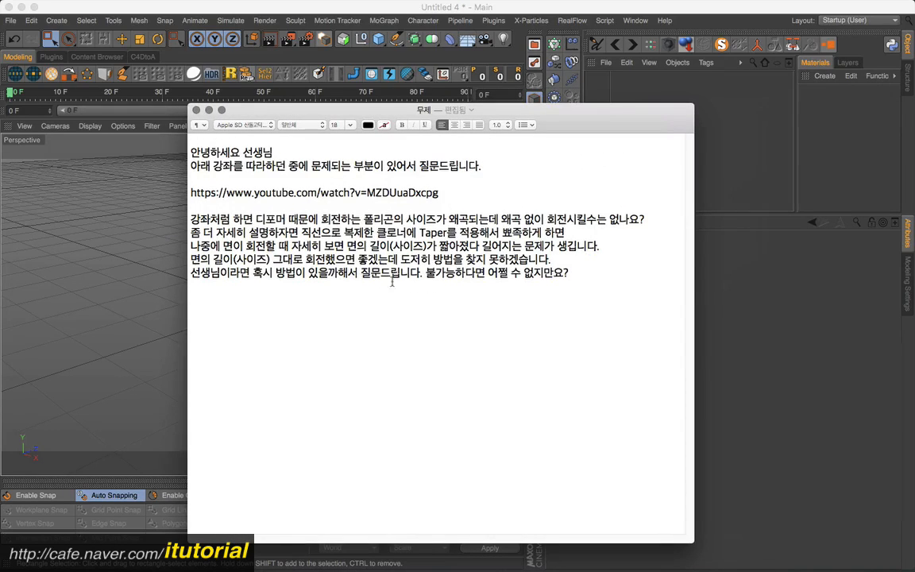
Review the note's request to rotate polygons at their original length, keeping the note in view.
{"action": "left_click_drag", "start_coordinate": [421, 273], "coordinate": [274, 259]}
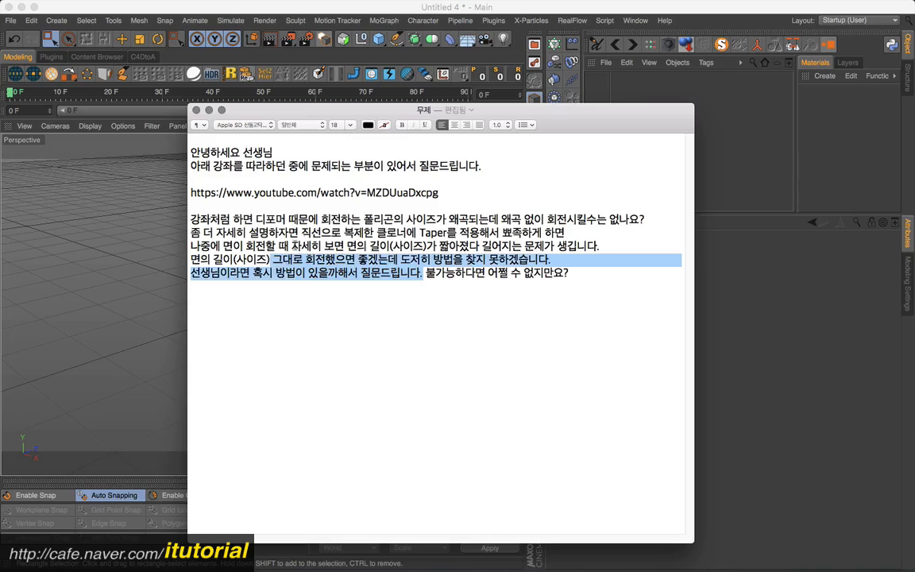
{"action": "left_click", "coordinate": [312, 234]}
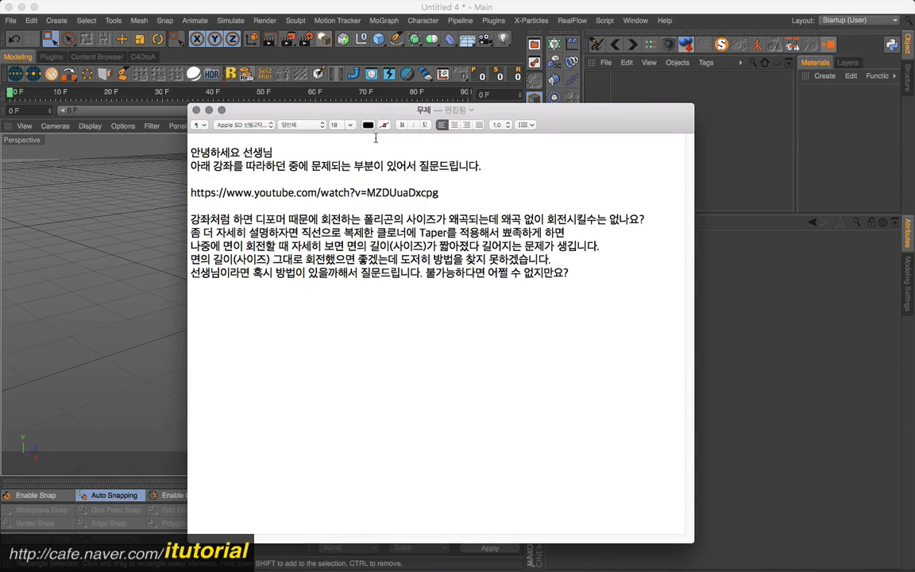
{"action": "left_click_drag", "start_coordinate": [345, 108], "coordinate": [343, 95]}
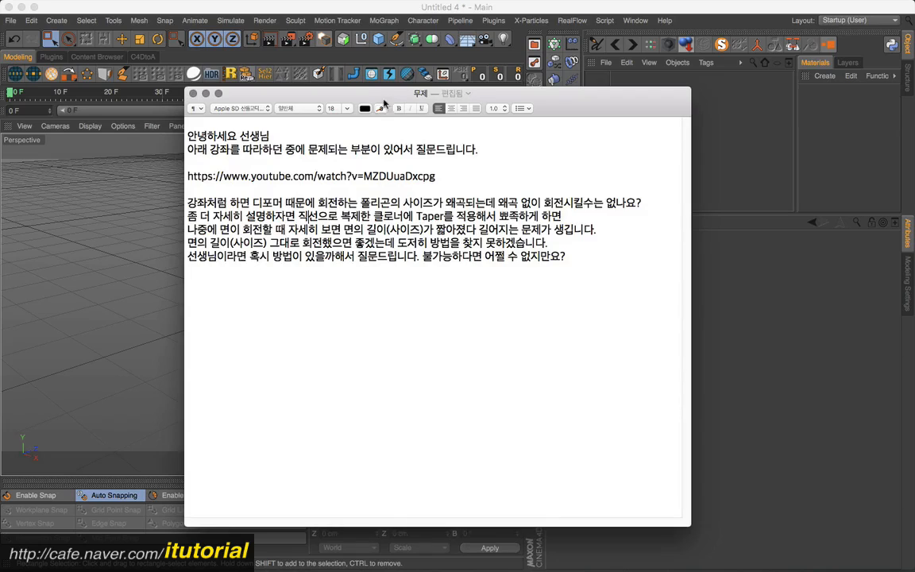
{"action": "left_click_drag", "start_coordinate": [347, 94], "coordinate": [349, 91]}
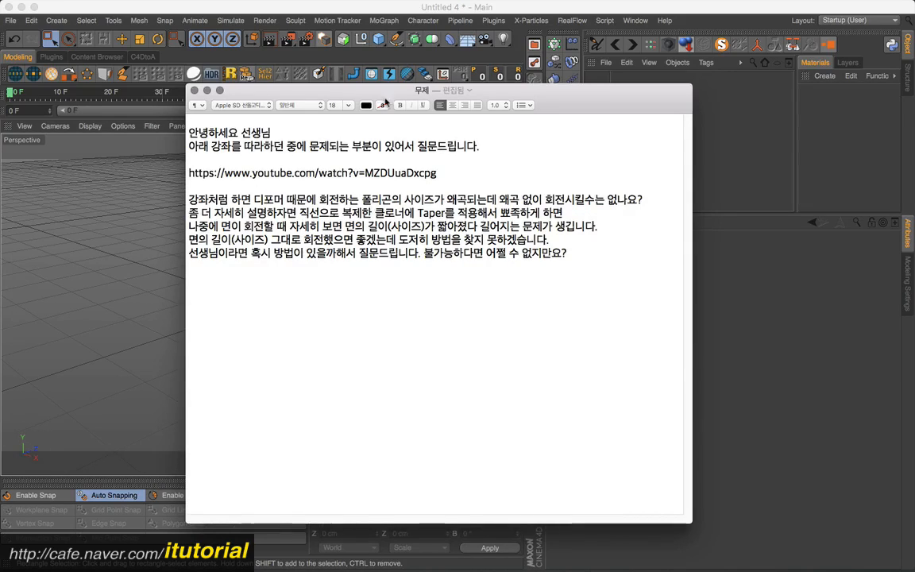
{"action": "left_click_drag", "start_coordinate": [388, 96], "coordinate": [364, 101]}
{"action": "left_click_drag", "start_coordinate": [483, 96], "coordinate": [480, 102]}
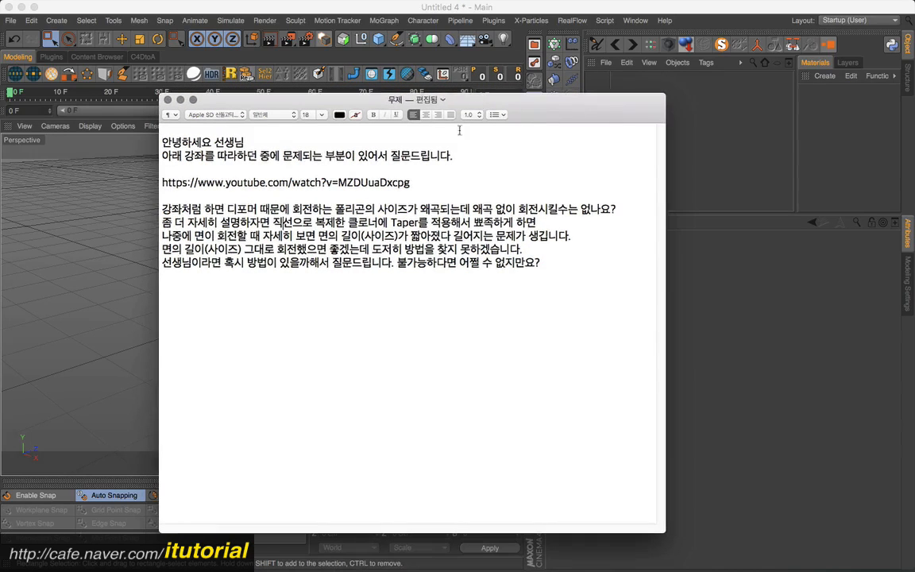
Reread the note's line about the changing polygon length, then switch from the note to the Cinema 4D workspace.
{"action": "left_click_drag", "start_coordinate": [548, 118], "coordinate": [540, 124]}
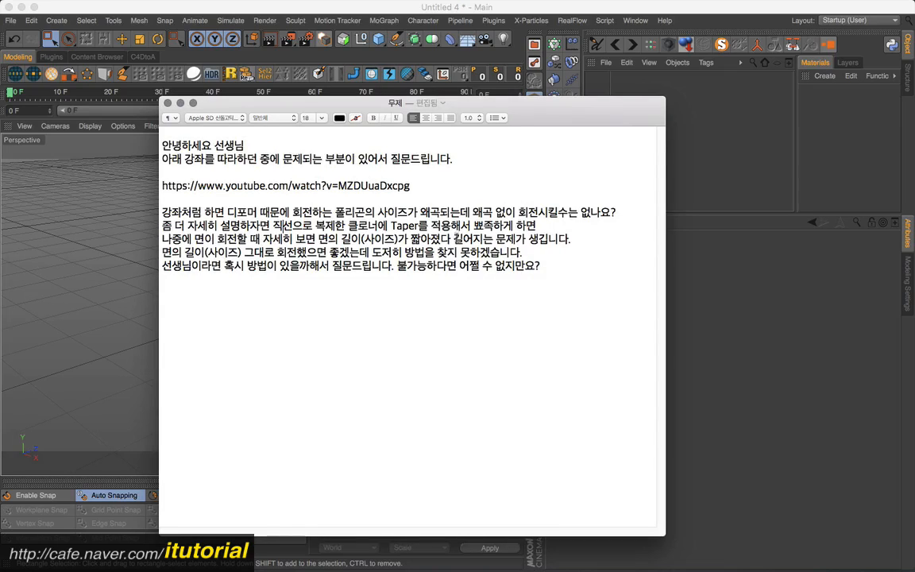
{"action": "mouse_move", "coordinate": [427, 252]}
{"action": "left_mouse_down"}
{"action": "mouse_move", "coordinate": [316, 252]}
{"action": "mouse_move", "coordinate": [422, 239]}
{"action": "left_mouse_up"}
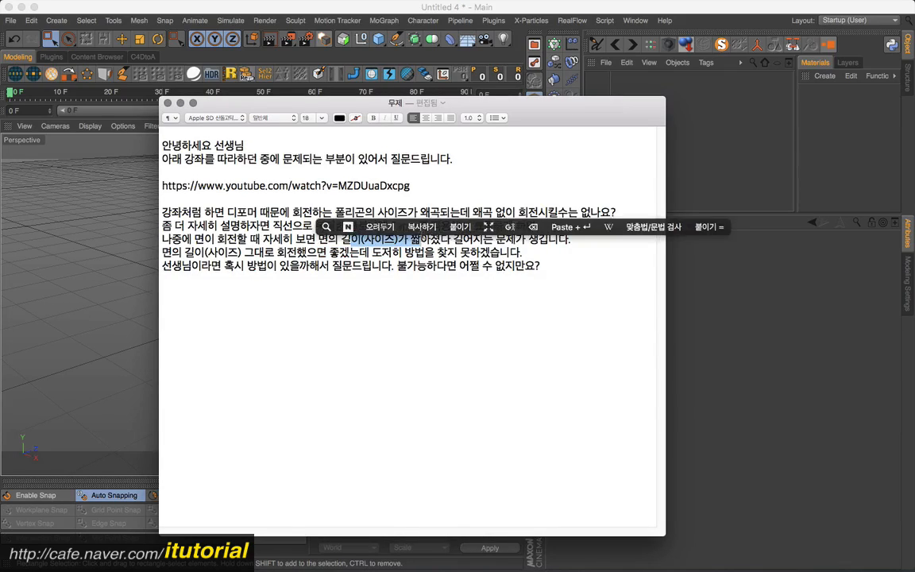
{"action": "left_click", "coordinate": [386, 198]}
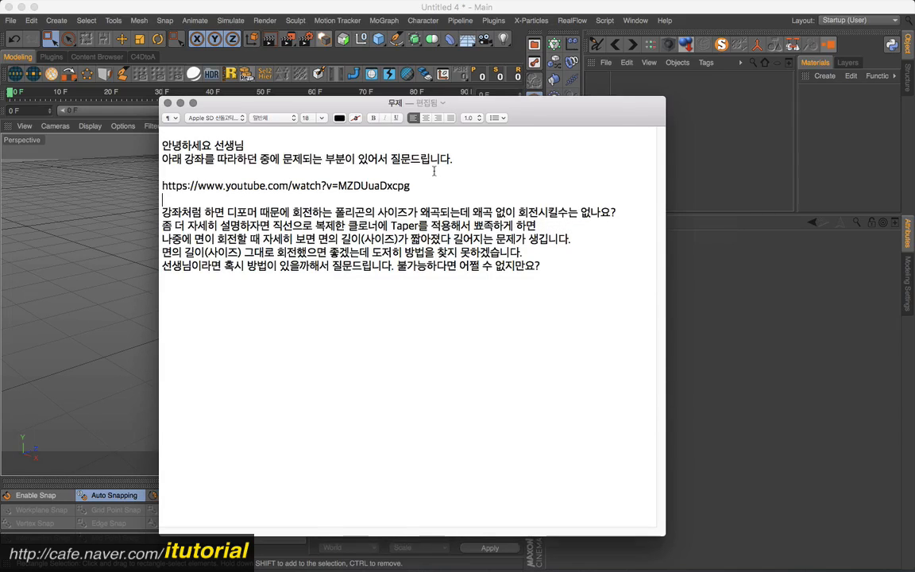
{"action": "left_click_drag", "start_coordinate": [475, 101], "coordinate": [486, 117]}
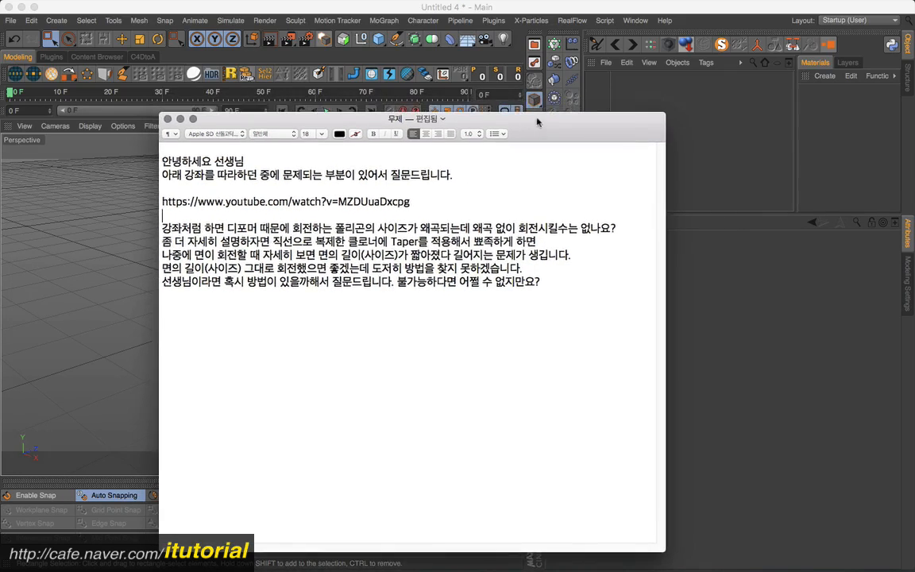
{"action": "left_click", "coordinate": [601, 99]}
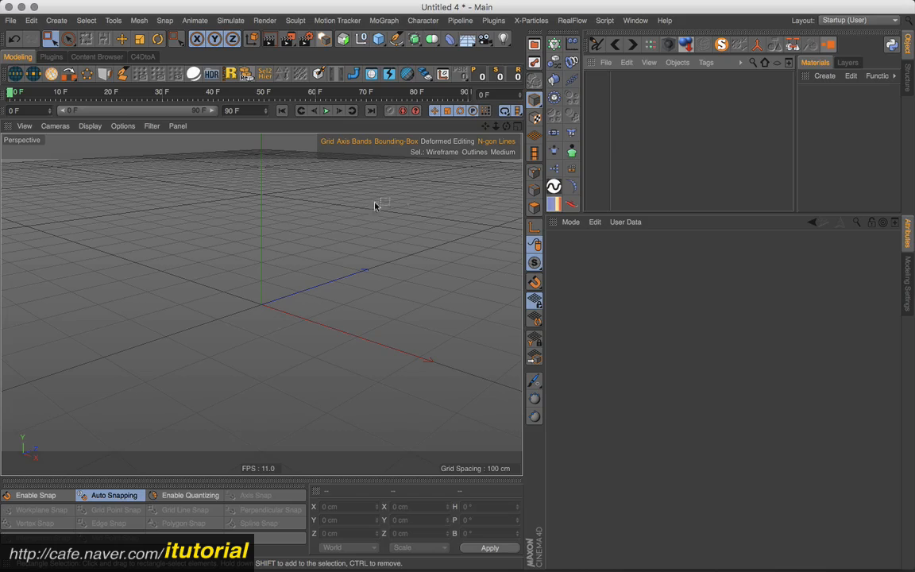
Add a Polygon primitive at the origin and set its width and height to 20 cm.
{"action": "middle_click_drag", "start_coordinate": [319, 268], "coordinate": [324, 246], "text": "alt"}
{"action": "left_click_drag", "start_coordinate": [317, 267], "coordinate": [316, 280], "text": "alt"}
{"action": "middle_click_drag", "start_coordinate": [329, 260], "coordinate": [331, 259], "text": "alt"}
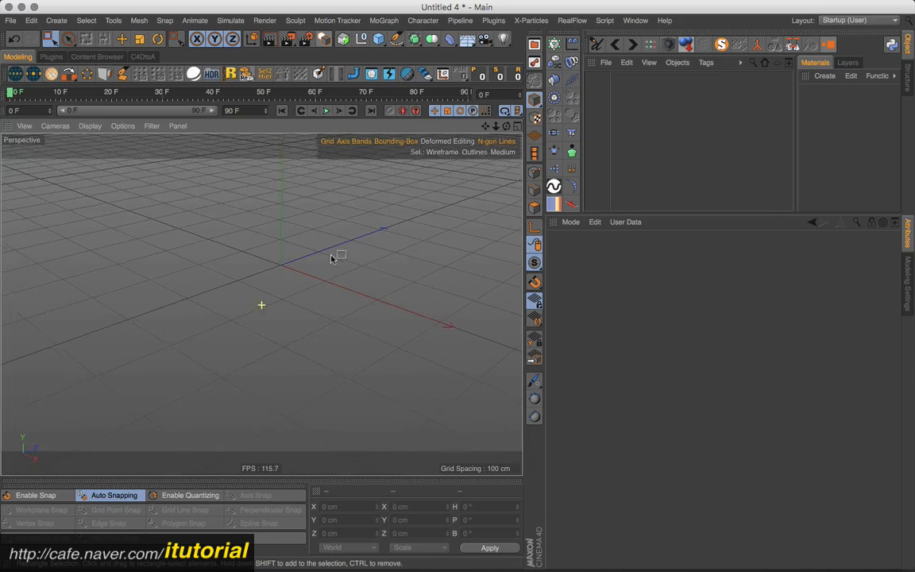
{"action": "left_click_drag", "start_coordinate": [331, 259], "coordinate": [330, 266], "text": "alt"}
{"action": "middle_click_drag", "start_coordinate": [339, 260], "coordinate": [330, 262], "text": "alt"}
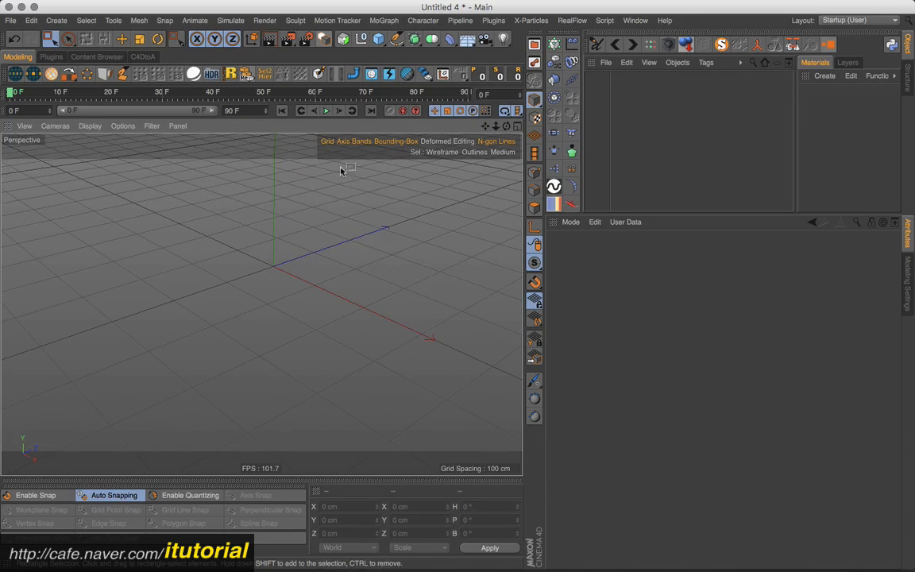
{"action": "left_click", "coordinate": [378, 38]}
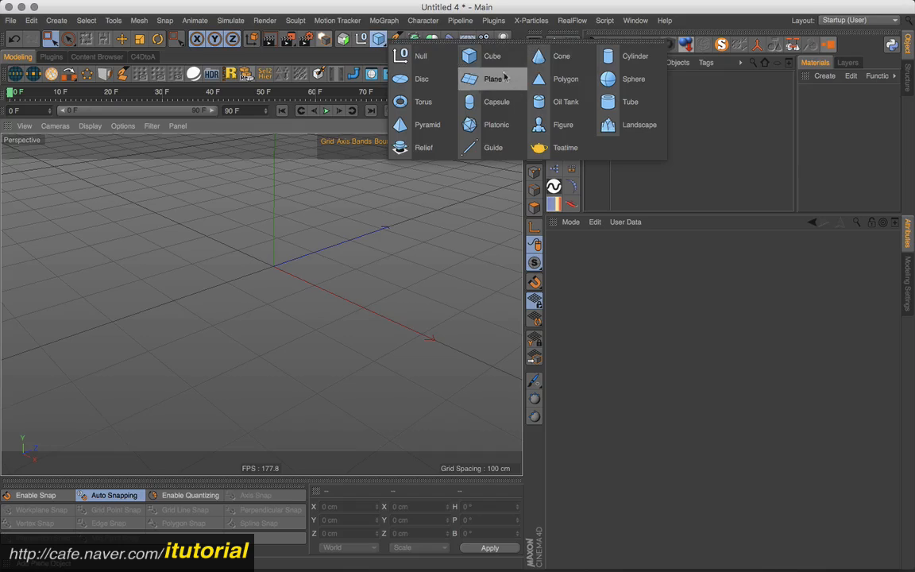
{"action": "left_click", "coordinate": [564, 79]}
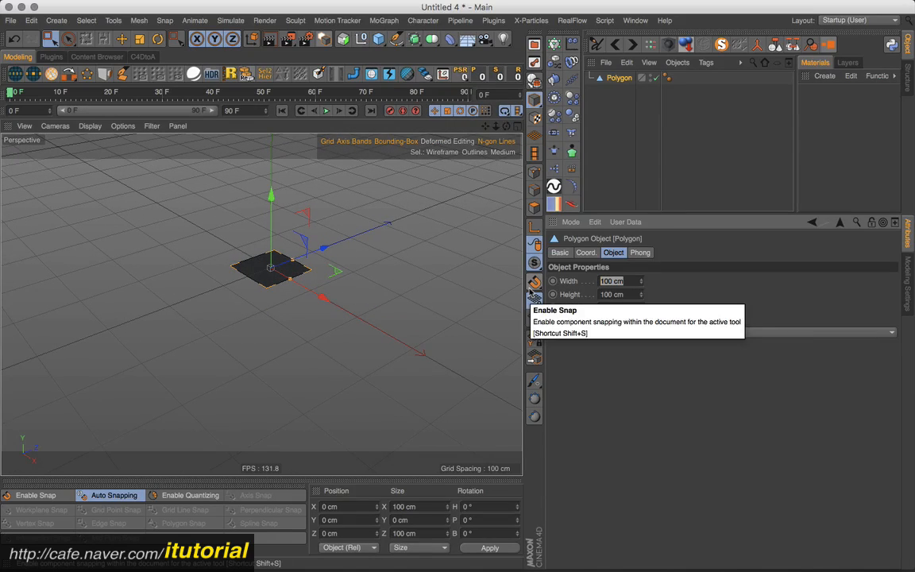
{"action": "type", "text": "20"}
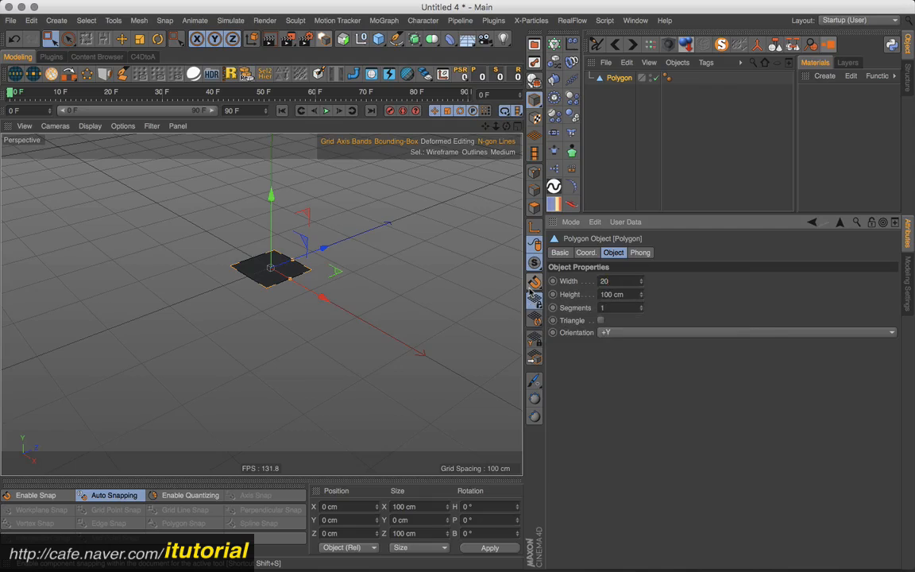
{"action": "key", "text": "Tab"}
{"action": "left_click_drag", "start_coordinate": [617, 294], "coordinate": [587, 305]}
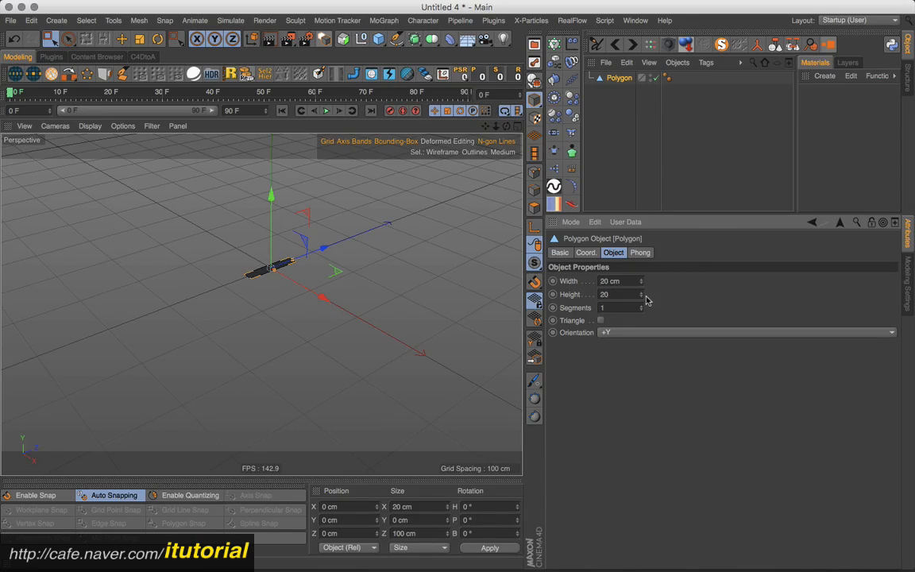
{"action": "key", "text": "Return"}
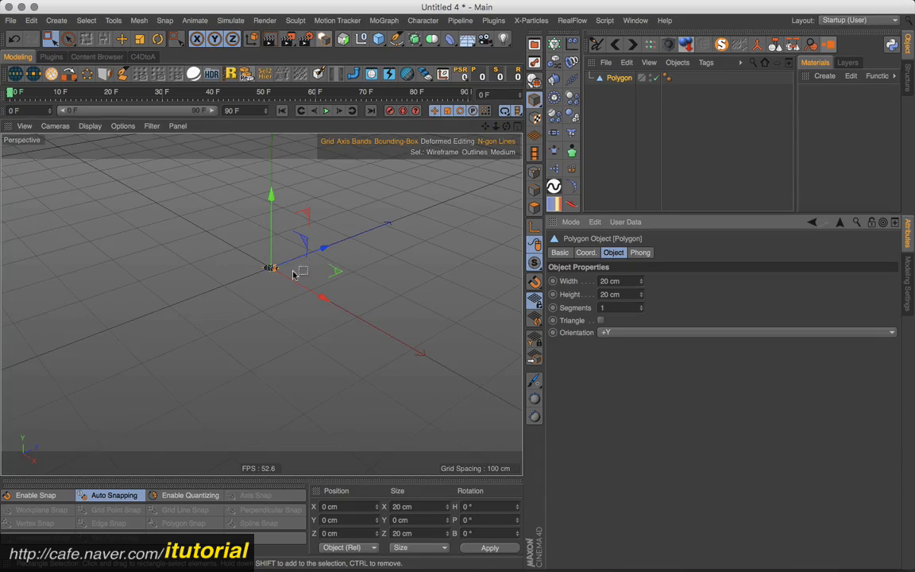
{"action": "left_click_drag", "start_coordinate": [292, 274], "coordinate": [386, 240], "text": "alt"}
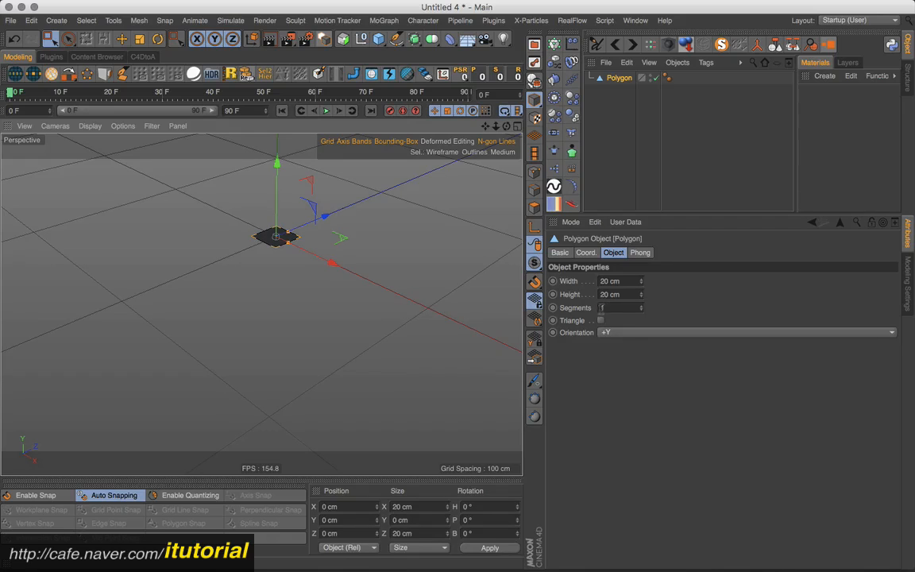
Create a null, move it to -10 cm on Z at the polygon's edge, and nest the polygon under it.
{"action": "left_click", "coordinate": [610, 99]}
{"action": "left_click", "coordinate": [619, 78]}
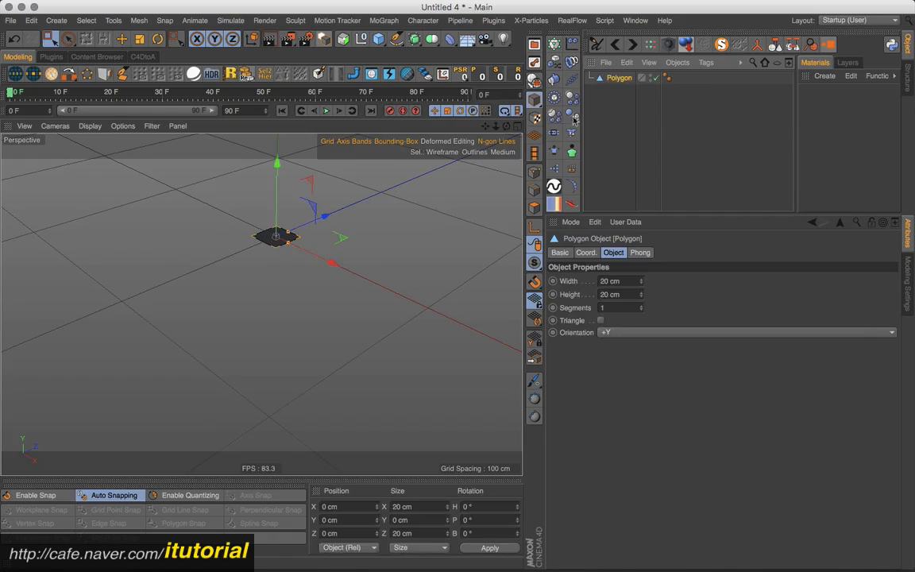
{"action": "left_click", "coordinate": [361, 39]}
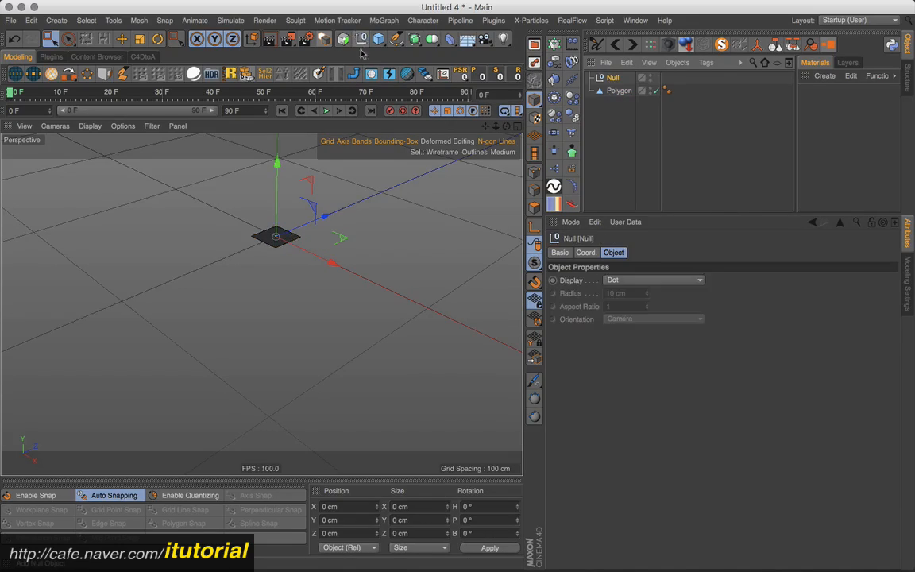
{"action": "left_click_drag", "start_coordinate": [329, 263], "coordinate": [323, 242], "text": "alt"}
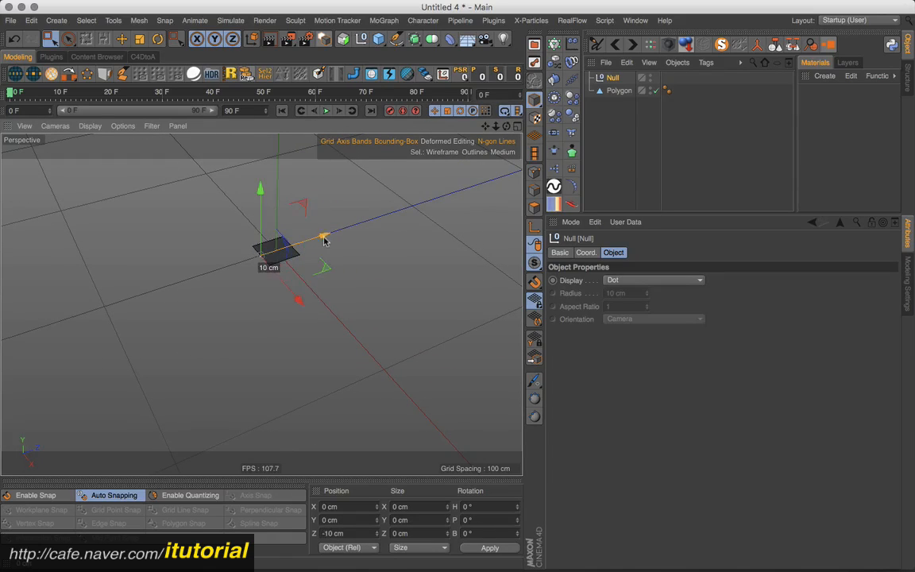
{"action": "left_click_drag", "start_coordinate": [619, 90], "coordinate": [613, 79]}
Reset the parent null's position to 0 cm on all axes and collapse its hierarchy.
{"action": "left_click", "coordinate": [613, 78]}
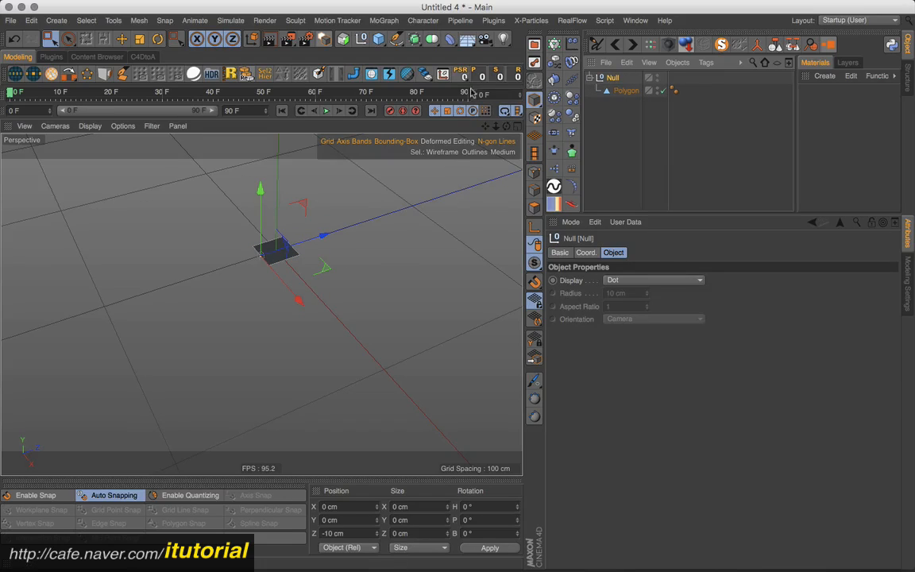
{"action": "left_click_drag", "start_coordinate": [319, 279], "coordinate": [342, 268], "text": "alt"}
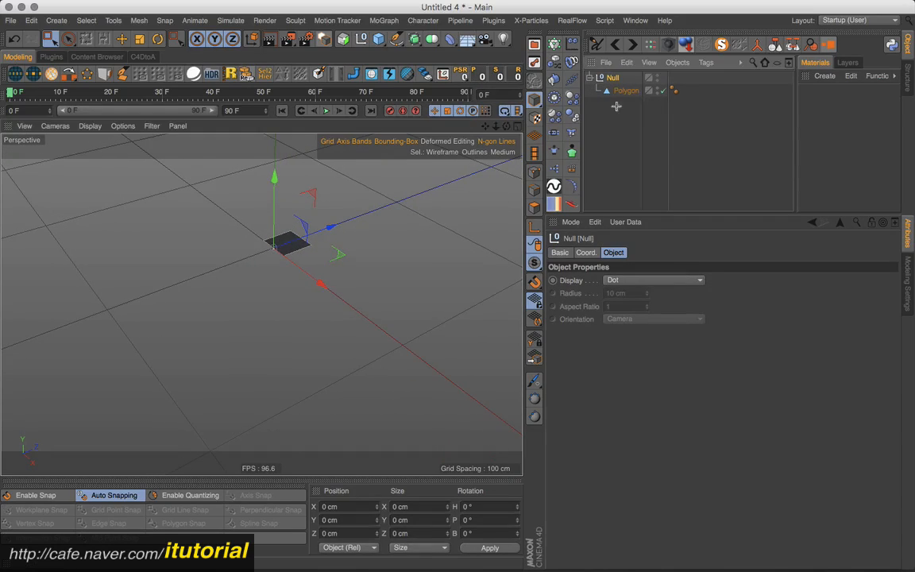
{"action": "left_click", "coordinate": [589, 77]}
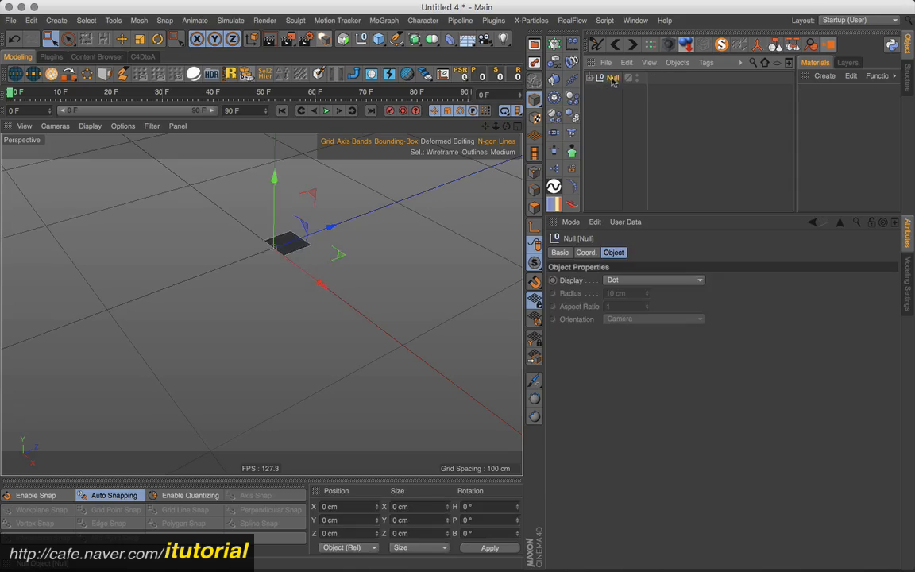
Put the null in a linear Cloner with a count of 10, P.Y at 0 cm and P.Z at 20 cm.
{"action": "left_click", "coordinate": [553, 46], "text": "alt"}
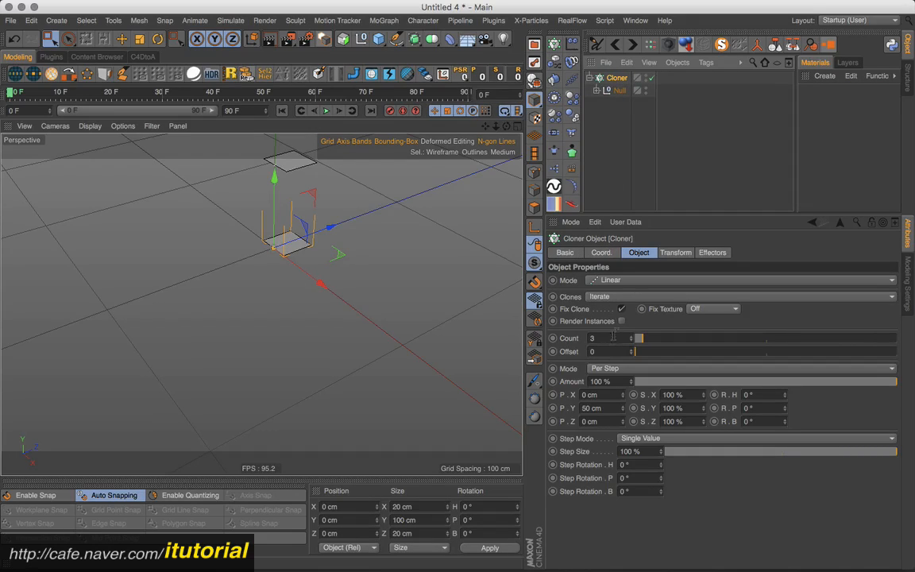
{"action": "double_click", "coordinate": [591, 408]}
{"action": "type", "text": "0"}
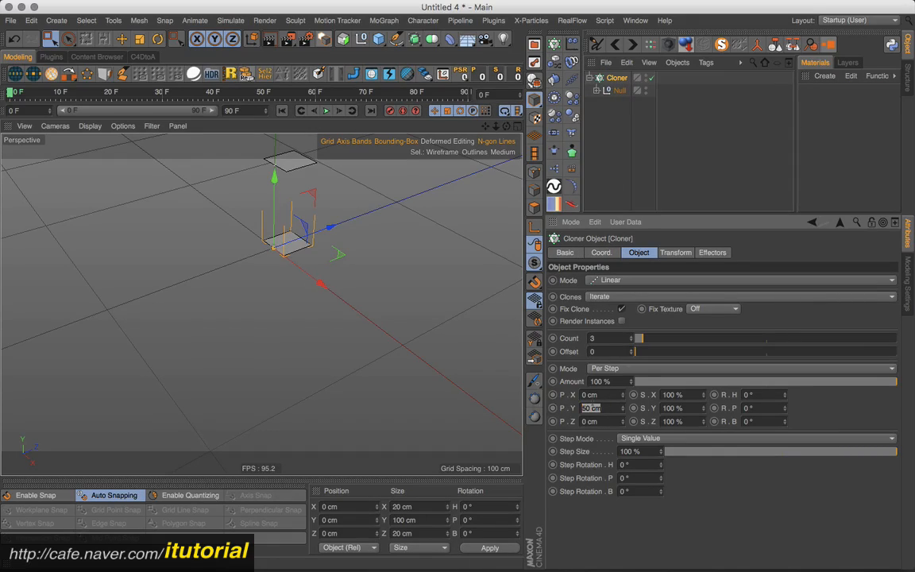
{"action": "key", "text": "Tab"}
{"action": "type", "text": "2"}
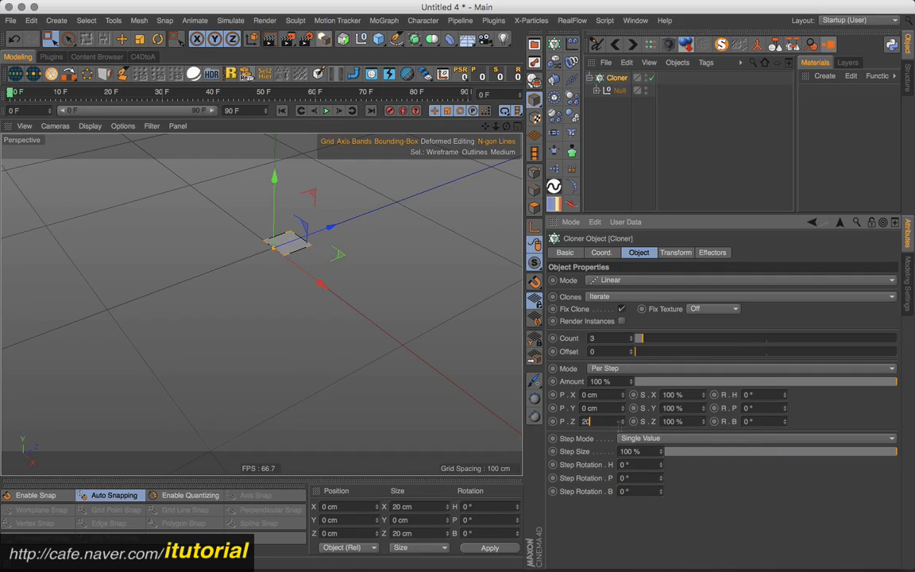
{"action": "type", "text": "0"}
{"action": "key", "text": "Return"}
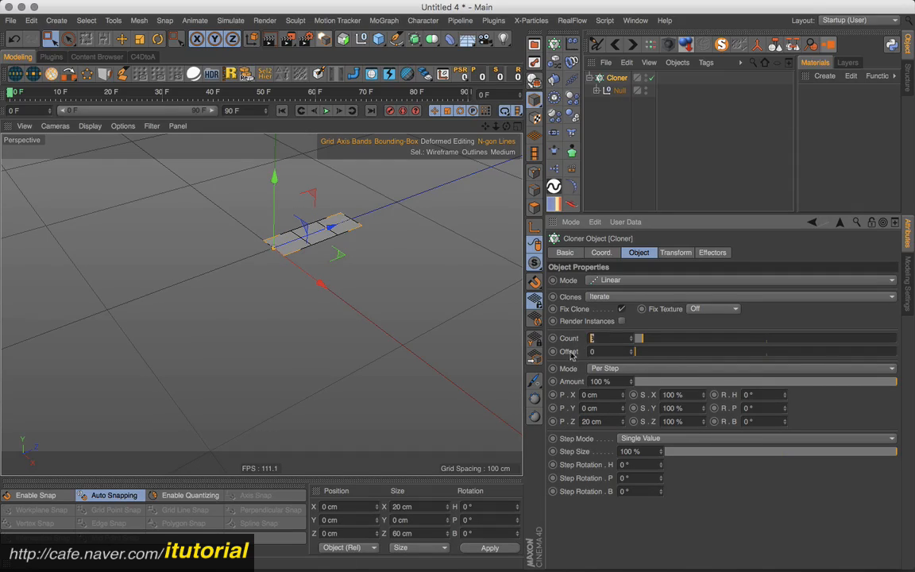
{"action": "key", "text": "Return"}
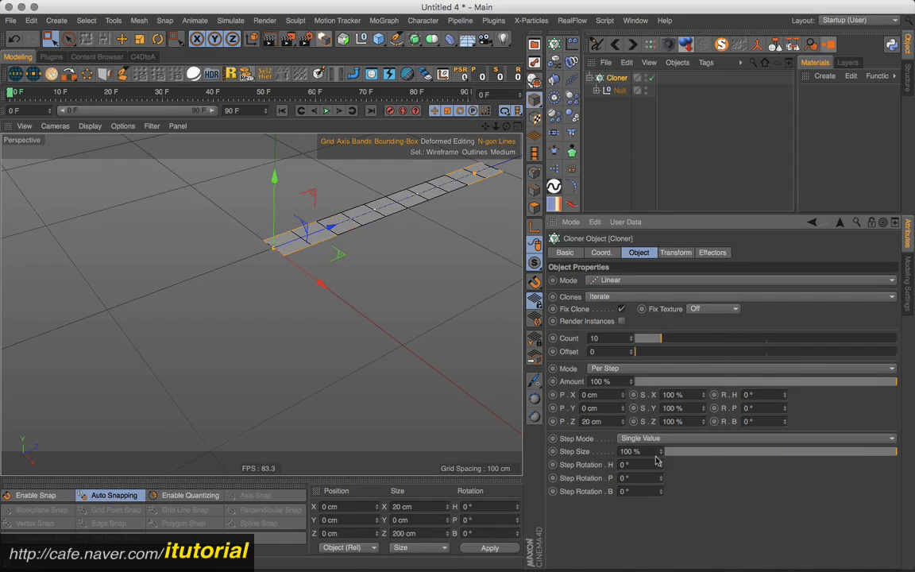
Apply a Step effector to the Cloner and reset the effector's spline to a straight line.
{"action": "middle_click_drag", "start_coordinate": [392, 243], "coordinate": [369, 262], "text": "alt"}
{"action": "mouse_move", "coordinate": [370, 262]}
{"action": "left_mouse_down", "text": "alt"}
{"action": "mouse_move", "coordinate": [368, 272]}
{"action": "mouse_move", "coordinate": [380, 257]}
{"action": "mouse_move", "coordinate": [373, 271]}
{"action": "mouse_move", "coordinate": [365, 258]}
{"action": "mouse_move", "coordinate": [371, 255]}
{"action": "left_mouse_up", "text": "alt"}
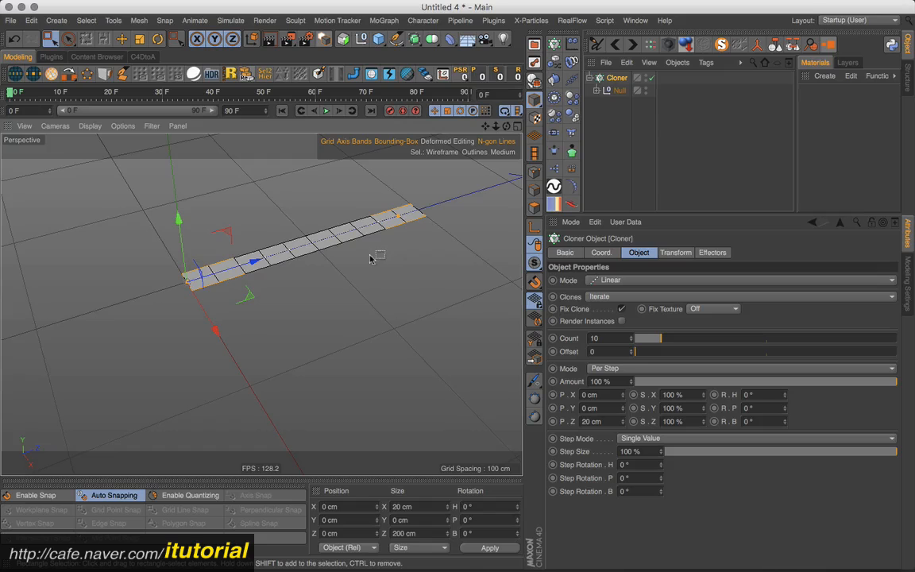
{"action": "left_click_drag", "start_coordinate": [293, 270], "coordinate": [358, 258], "text": "alt"}
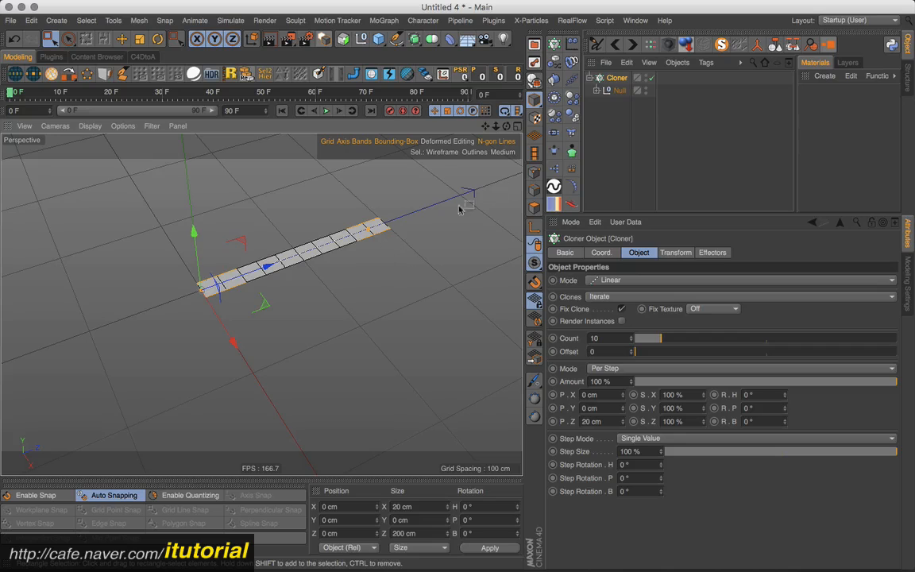
{"action": "left_click", "coordinate": [611, 103]}
{"action": "left_click", "coordinate": [616, 79]}
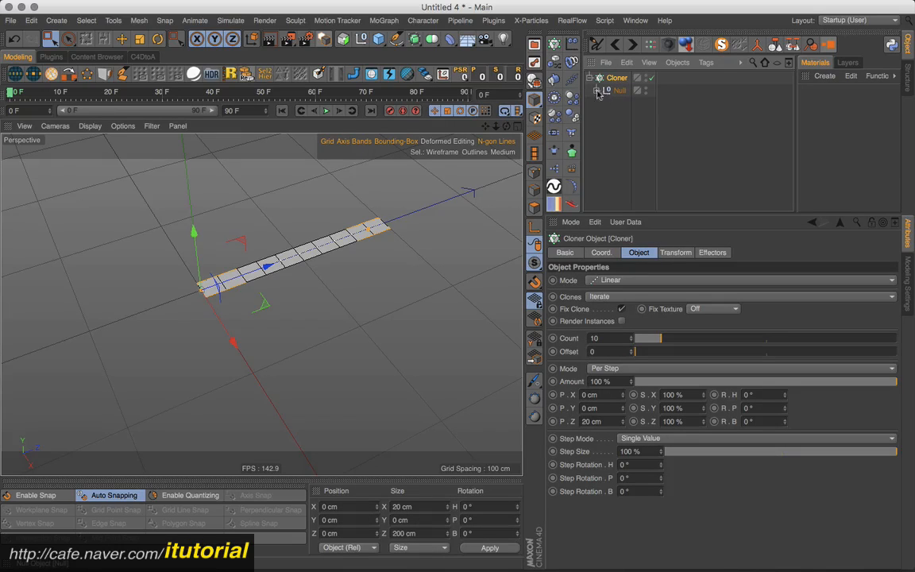
{"action": "left_click", "coordinate": [383, 20]}
{"action": "mouse_move", "coordinate": [413, 39]}
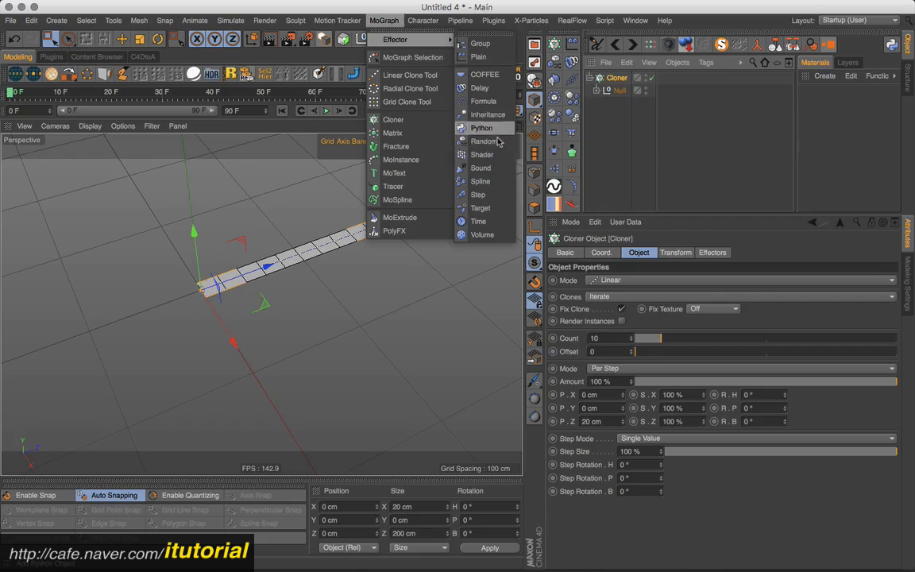
{"action": "left_click", "coordinate": [478, 194]}
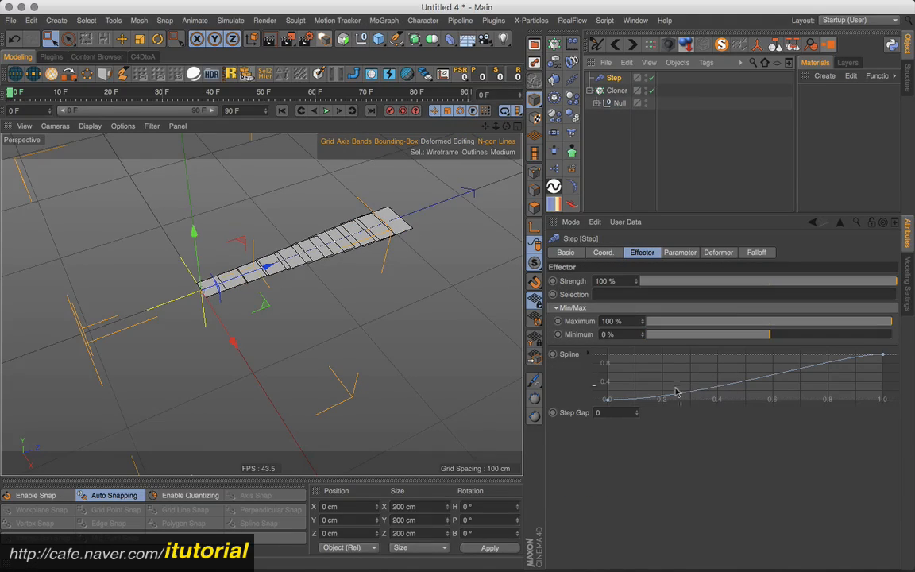
{"action": "right_click", "coordinate": [719, 371]}
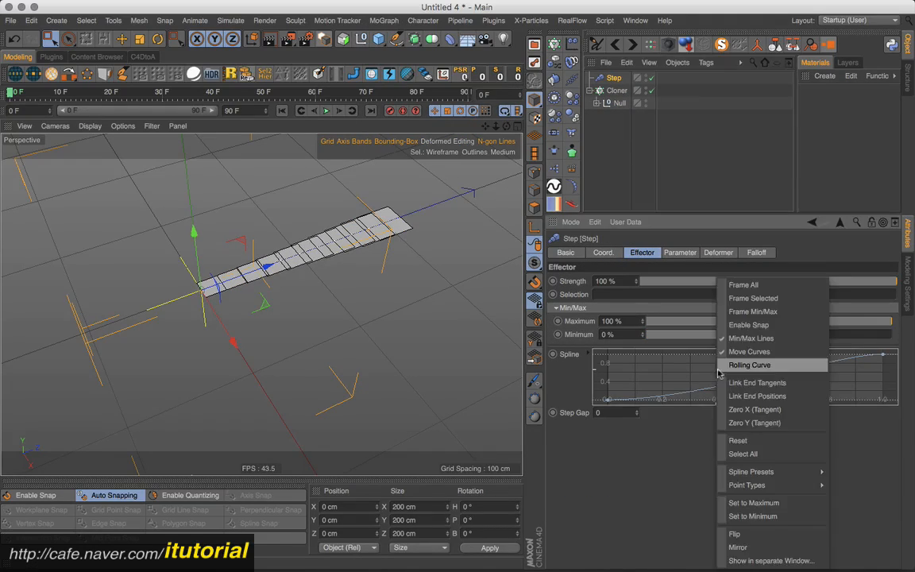
{"action": "left_click", "coordinate": [755, 441]}
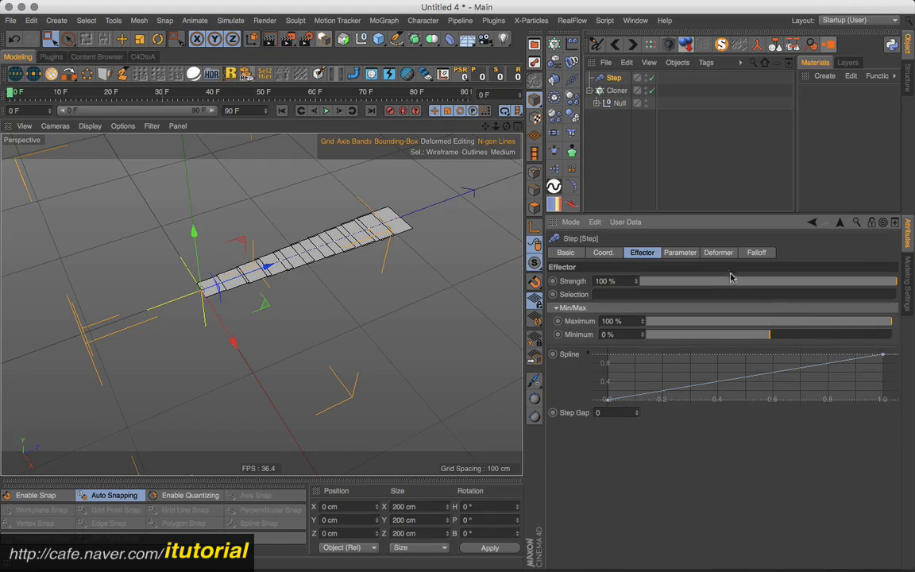
Disable Uniform Scale on the Step effector and set its S.Z scale to -0.79.
{"action": "left_click", "coordinate": [681, 253]}
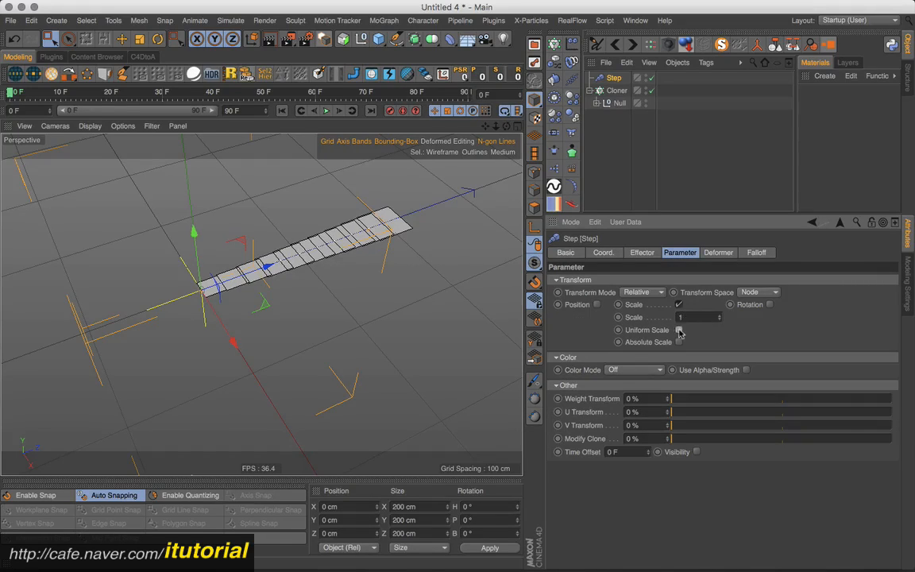
{"action": "left_click", "coordinate": [679, 329]}
{"action": "left_click_drag", "start_coordinate": [719, 344], "coordinate": [722, 395]}
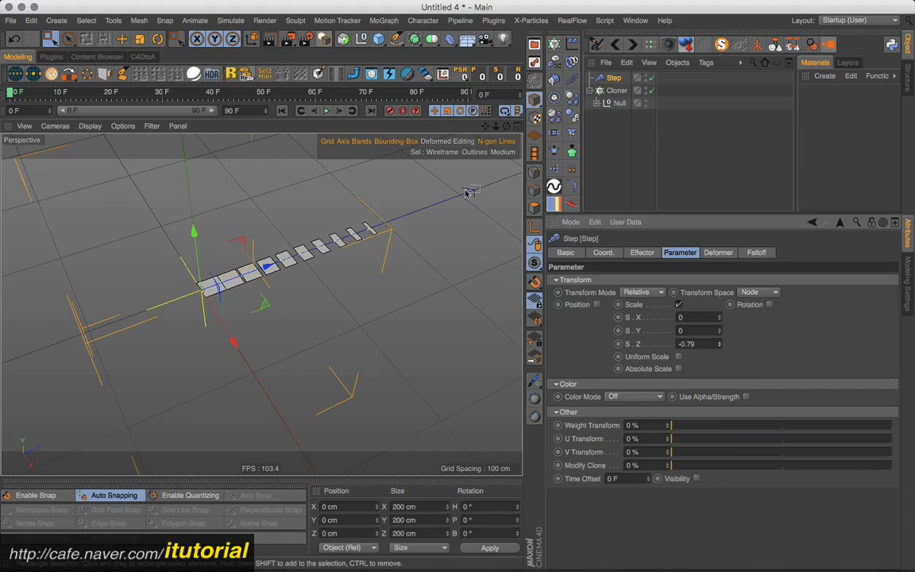
Make the Cloner editable so its clones become separate nulls, and delete the Step effector.
{"action": "left_click", "coordinate": [599, 125]}
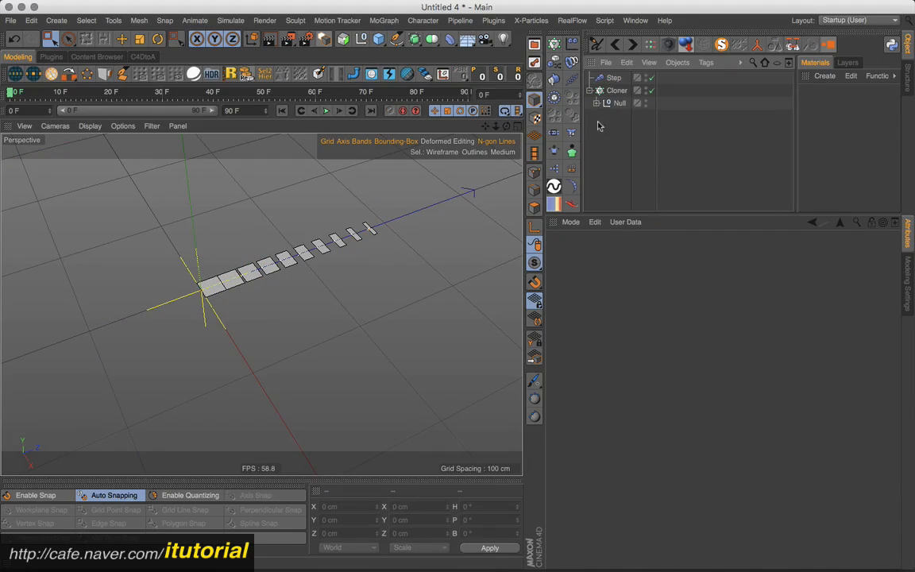
{"action": "left_click", "coordinate": [611, 92]}
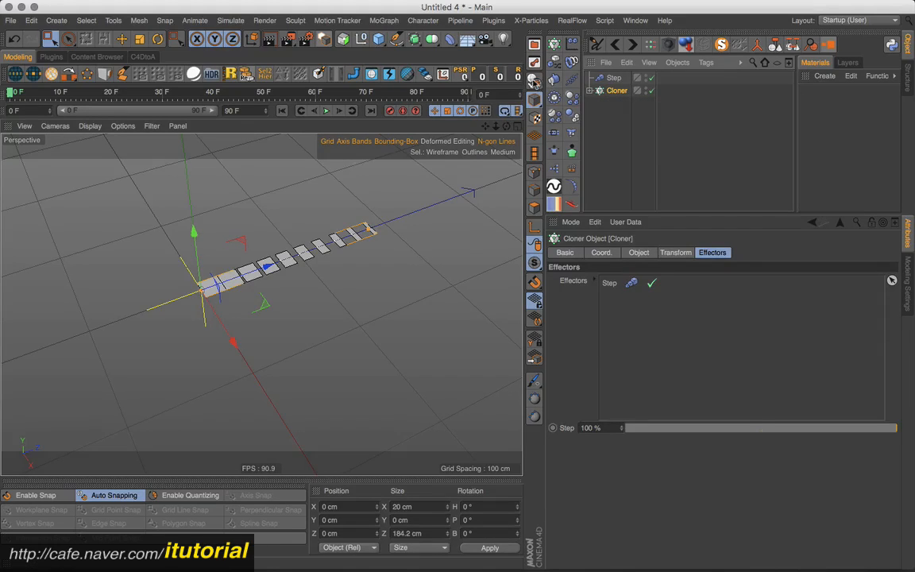
{"action": "key", "text": "c"}
{"action": "left_click", "coordinate": [590, 90]}
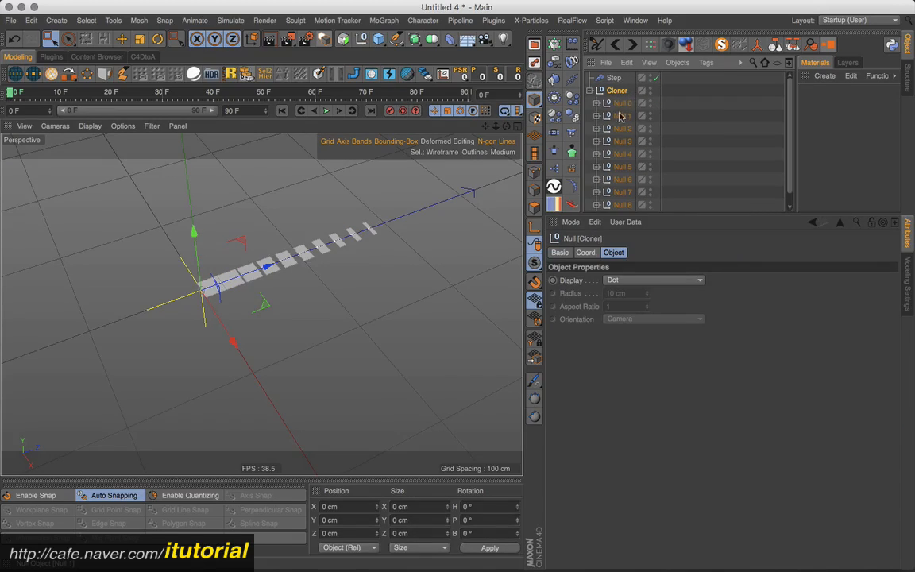
{"action": "left_click", "coordinate": [614, 79]}
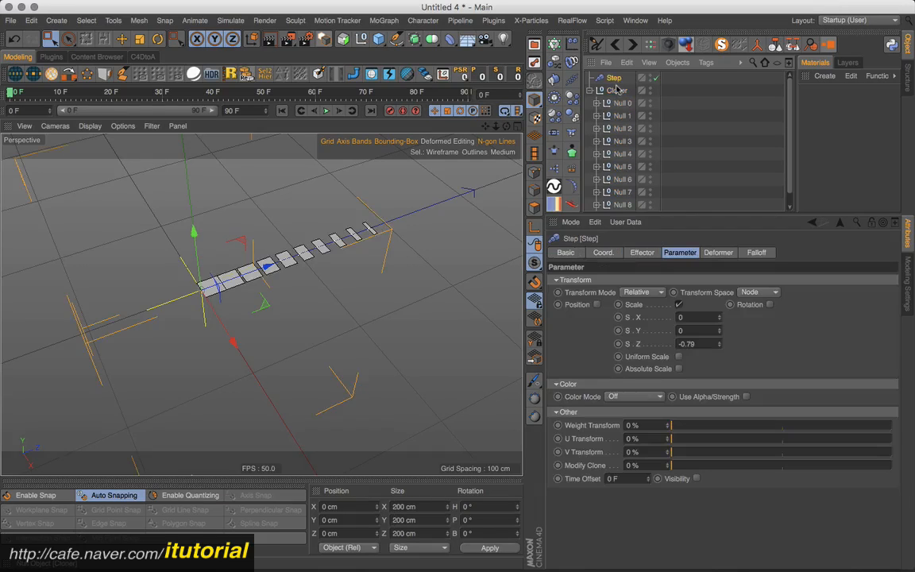
{"action": "key", "text": "Delete"}
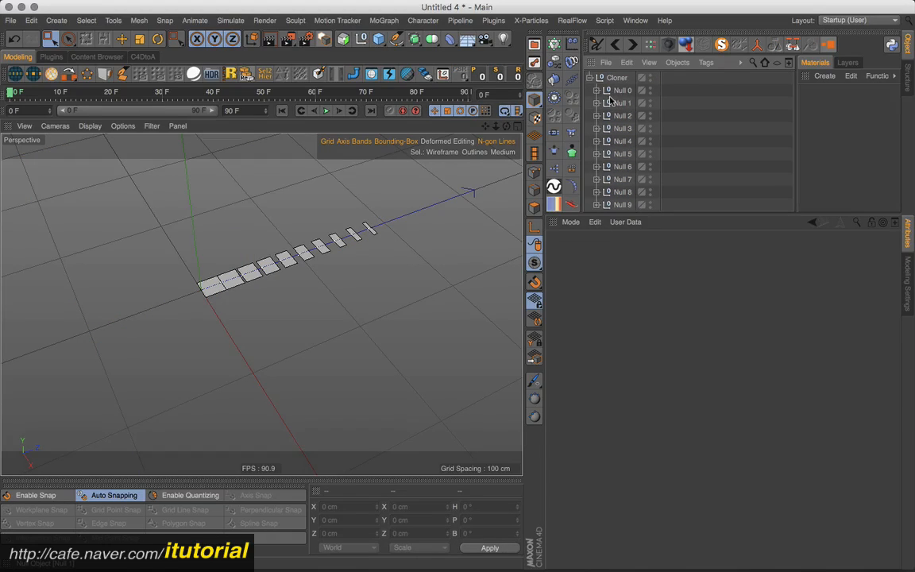
Enable snapping with Vertex Snap, Edge Snap and Mid Point Snap active.
{"action": "left_click", "coordinate": [621, 102]}
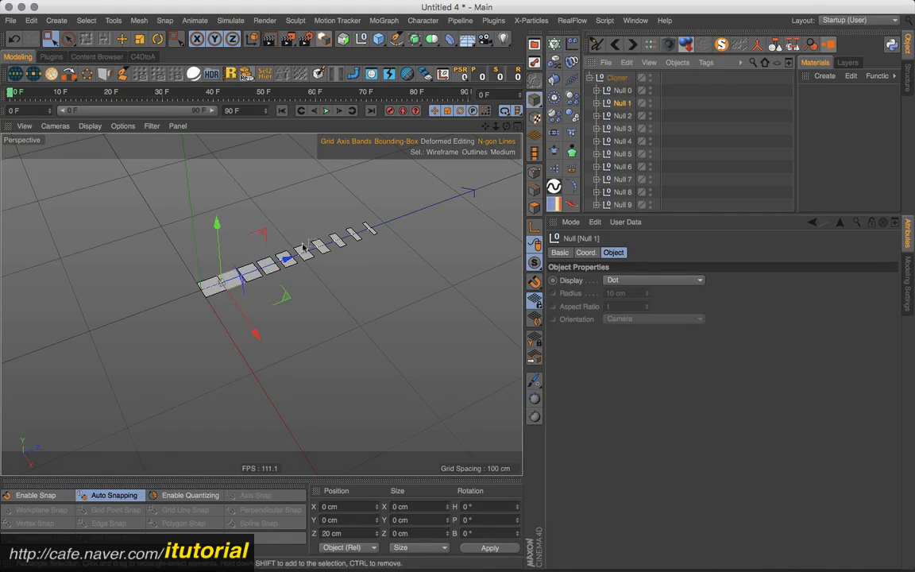
{"action": "scroll", "coordinate": [270, 290], "scroll_direction": "up", "scroll_amount": 5}
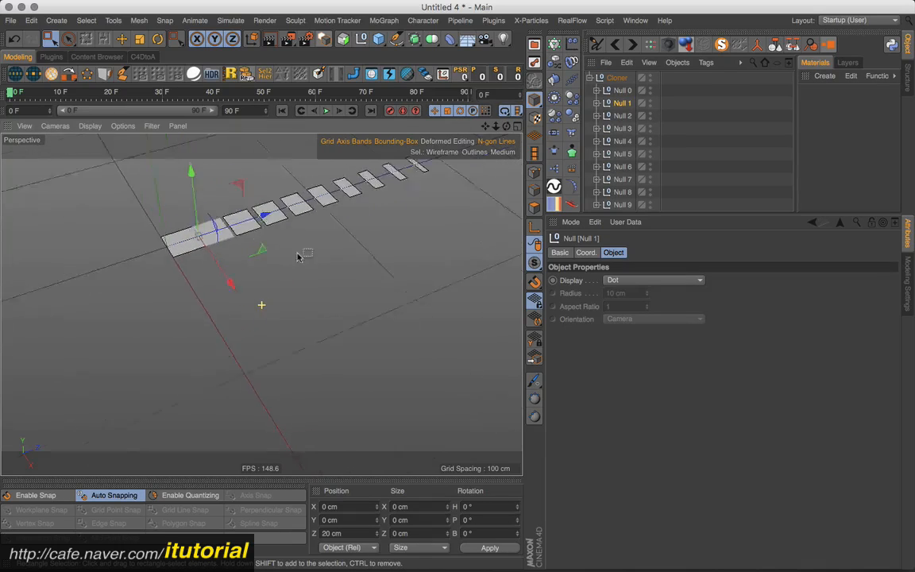
{"action": "left_click_drag", "start_coordinate": [314, 278], "coordinate": [331, 270], "text": "alt"}
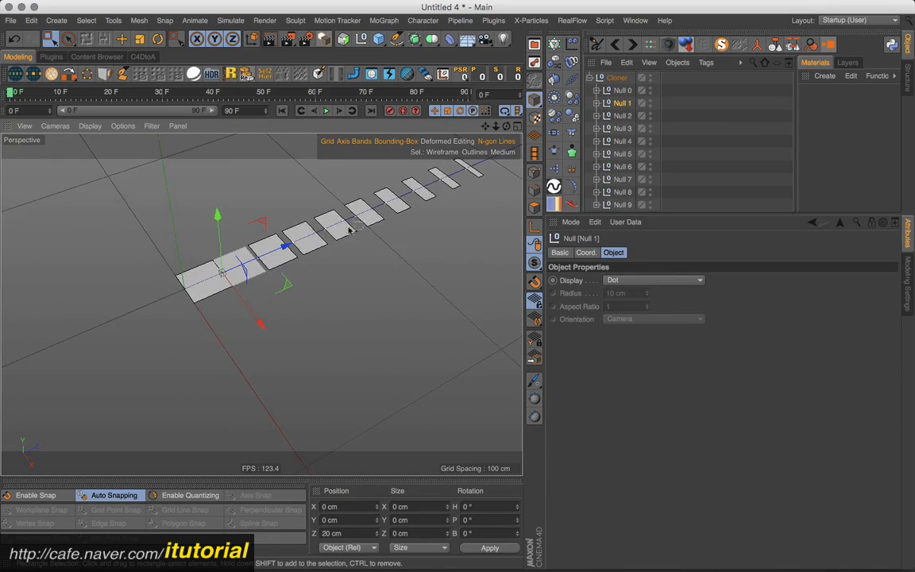
{"action": "left_click", "coordinate": [32, 495]}
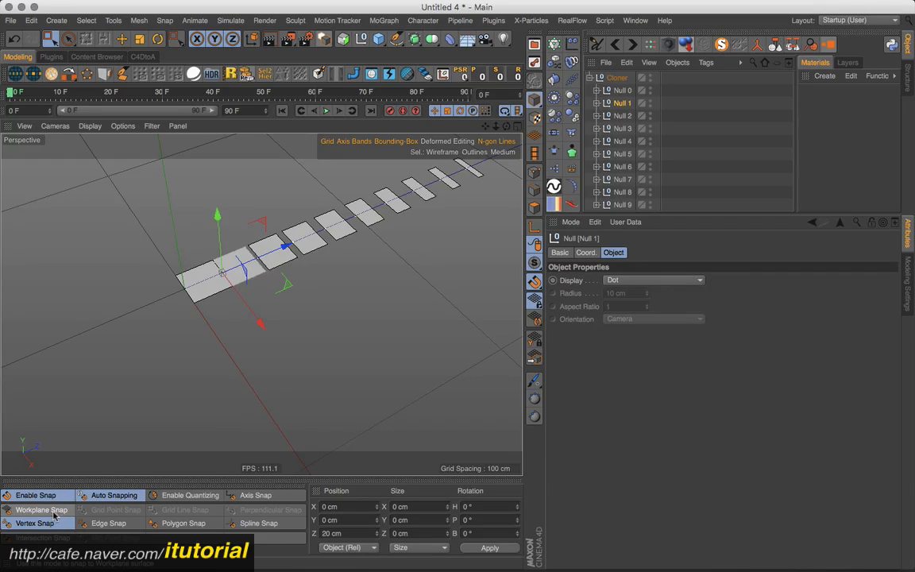
{"action": "left_click", "coordinate": [106, 524]}
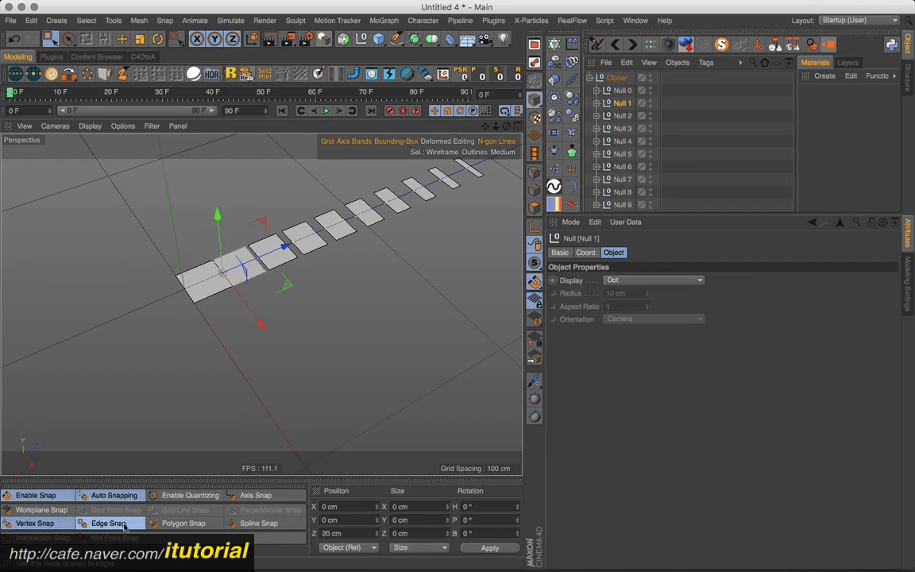
Move Null 2, Null 3 and Null 4 back along Z, snapping each to the end edge of the preceding polygon.
{"action": "left_click", "coordinate": [298, 244]}
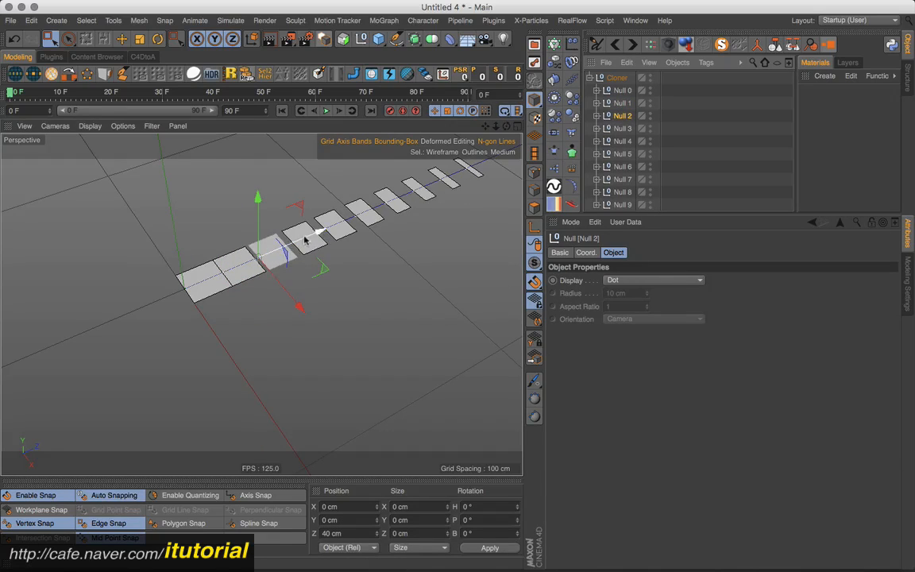
{"action": "mouse_move", "coordinate": [297, 244]}
{"action": "left_mouse_down"}
{"action": "mouse_move", "coordinate": [312, 235]}
{"action": "mouse_move", "coordinate": [306, 240]}
{"action": "left_mouse_up"}
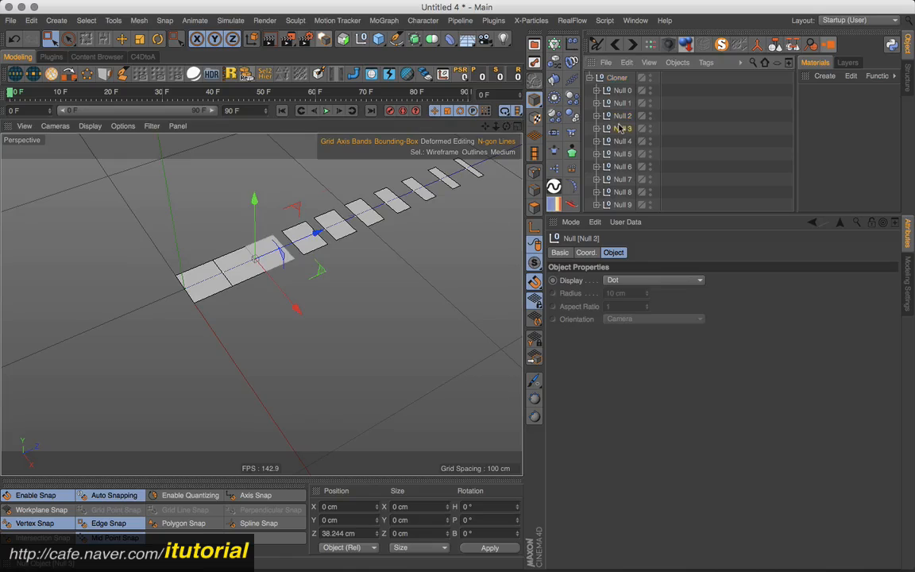
{"action": "left_click", "coordinate": [370, 220]}
{"action": "left_click_drag", "start_coordinate": [370, 220], "coordinate": [334, 232]}
{"action": "left_click", "coordinate": [623, 140]}
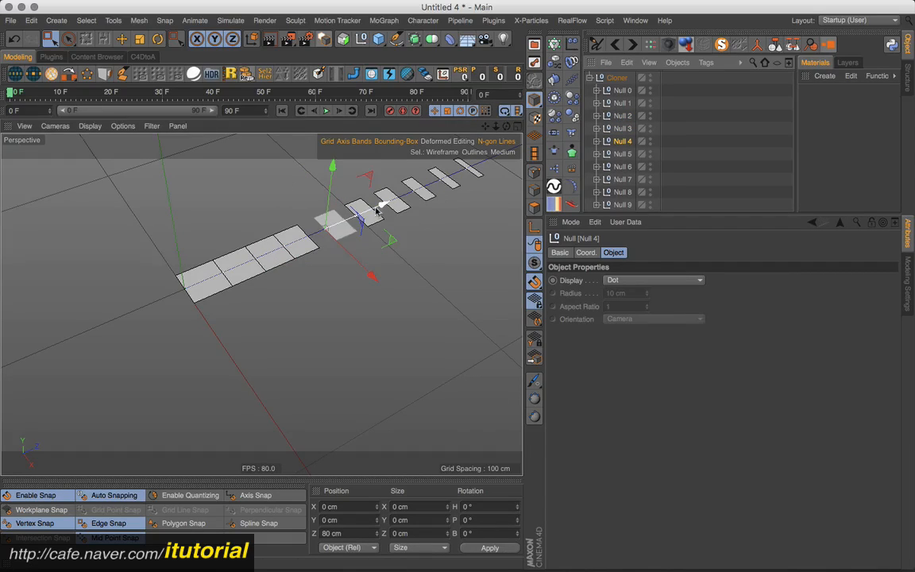
{"action": "left_click_drag", "start_coordinate": [393, 205], "coordinate": [386, 228]}
{"action": "mouse_move", "coordinate": [387, 236]}
{"action": "middle_mouse_down", "text": "alt"}
{"action": "mouse_move", "coordinate": [364, 245]}
{"action": "mouse_move", "coordinate": [376, 238]}
{"action": "middle_mouse_up", "text": "alt"}
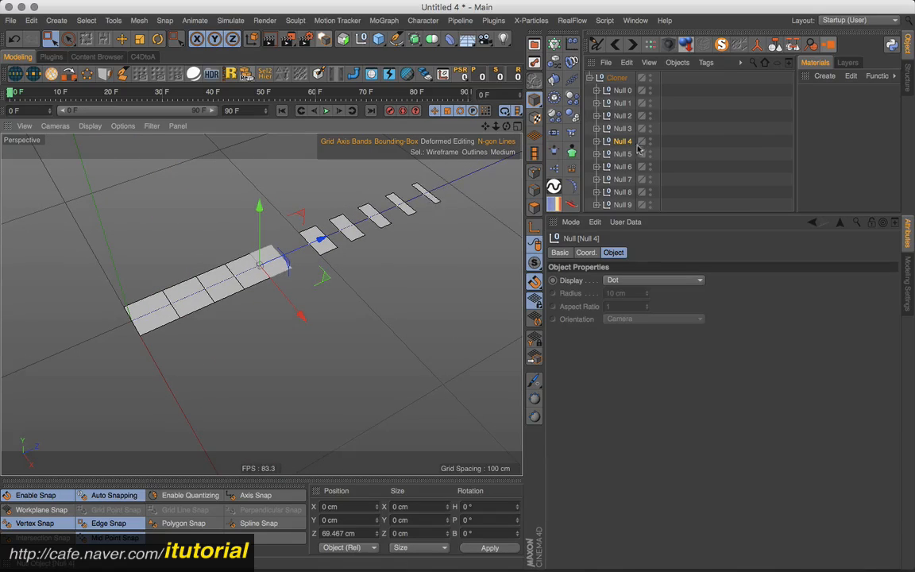
Snap Null 5, Null 6 and Null 7 along Z against the polygons before them to close the gaps.
{"action": "left_click", "coordinate": [319, 237]}
{"action": "left_click_drag", "start_coordinate": [359, 227], "coordinate": [296, 251]}
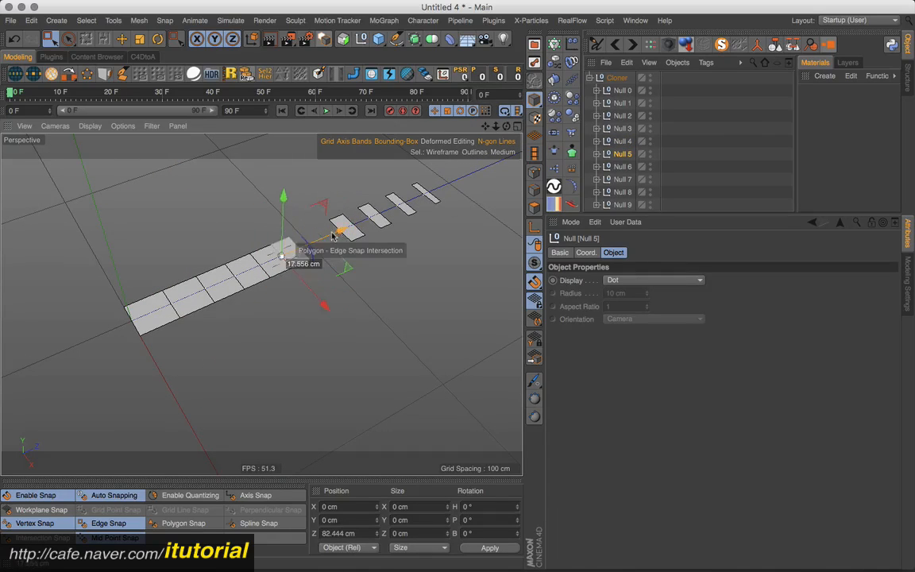
{"action": "left_click", "coordinate": [391, 225]}
{"action": "left_click_drag", "start_coordinate": [392, 225], "coordinate": [300, 248]}
{"action": "left_click", "coordinate": [607, 181]}
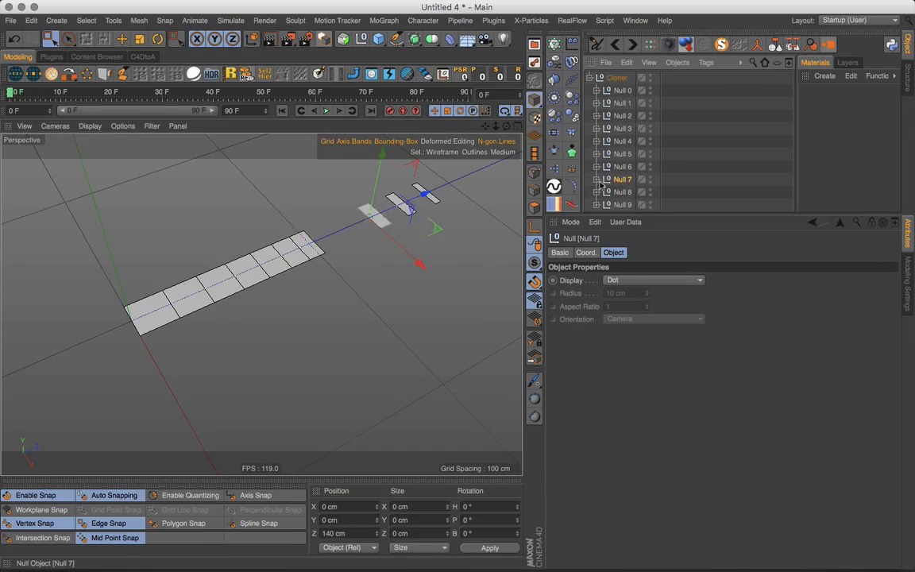
{"action": "left_click_drag", "start_coordinate": [373, 213], "coordinate": [333, 241]}
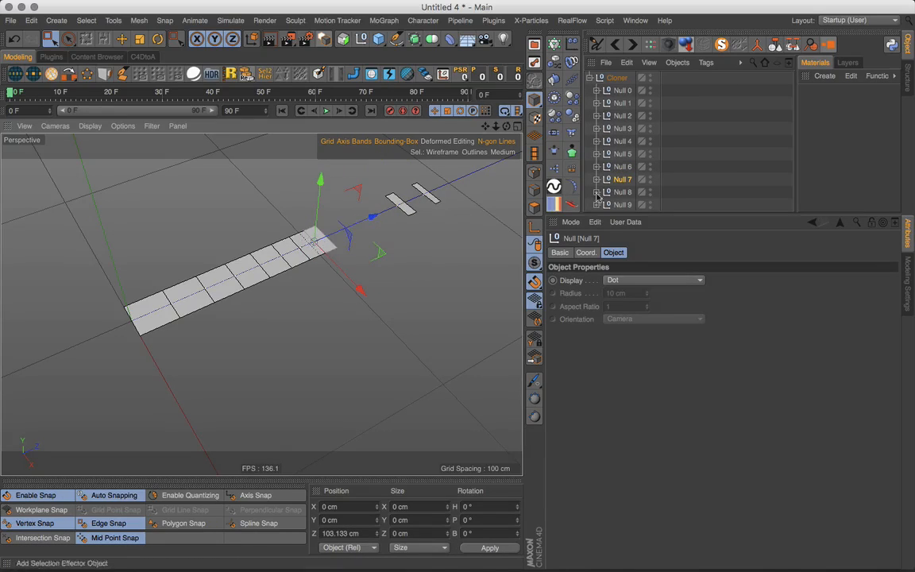
Snap the last two clones, Null 8 and Null 9, along Z to complete the gapless strip.
{"action": "left_click", "coordinate": [407, 201]}
{"action": "left_click_drag", "start_coordinate": [414, 202], "coordinate": [337, 238]}
{"action": "left_click", "coordinate": [464, 211]}
{"action": "left_click_drag", "start_coordinate": [464, 211], "coordinate": [328, 289]}
{"action": "middle_click_drag", "start_coordinate": [328, 289], "coordinate": [343, 274], "text": "alt"}
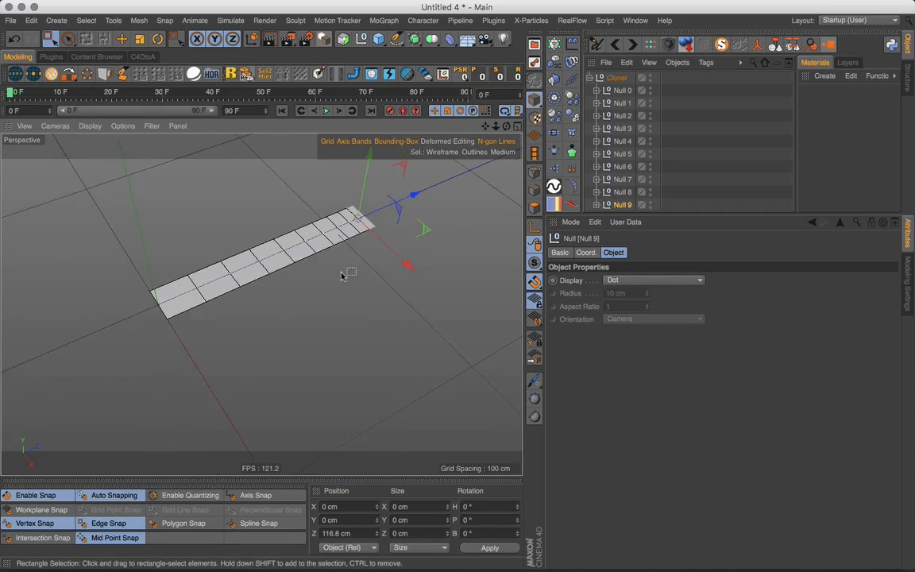
{"action": "right_click_drag", "start_coordinate": [343, 275], "coordinate": [346, 285], "text": "alt"}
{"action": "middle_click_drag", "start_coordinate": [346, 284], "coordinate": [354, 285], "text": "alt"}
{"action": "left_click_drag", "start_coordinate": [354, 285], "coordinate": [366, 270], "text": "alt"}
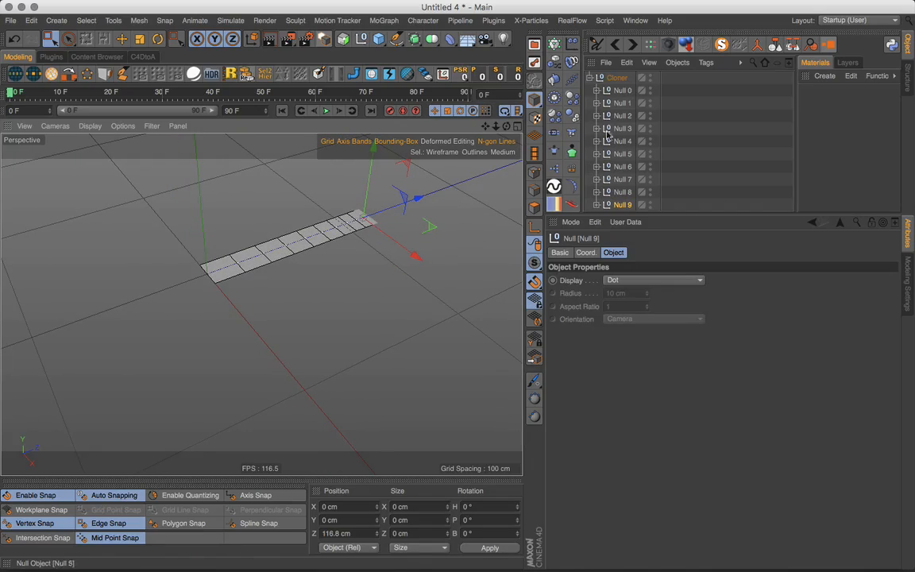
Collapse the Cloner hierarchy, add a Taper deformer and rotate it to a pitch of -90°.
{"action": "left_click", "coordinate": [589, 77]}
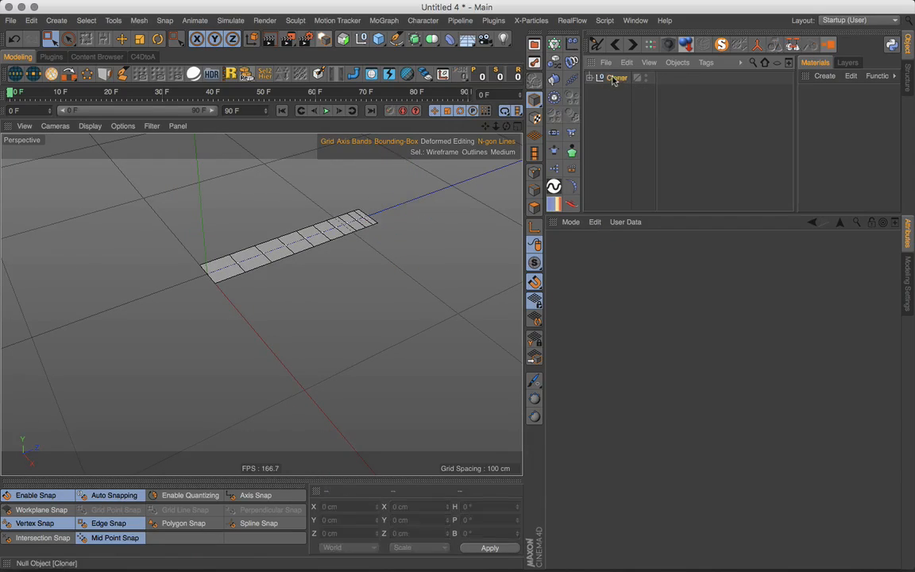
{"action": "left_click", "coordinate": [616, 78]}
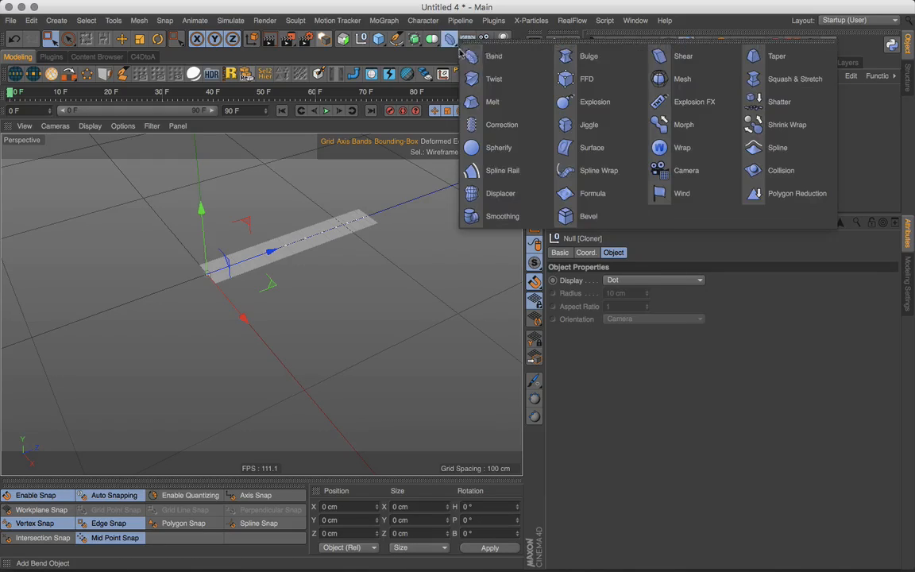
{"action": "left_click", "coordinate": [449, 39]}
{"action": "left_click", "coordinate": [767, 57]}
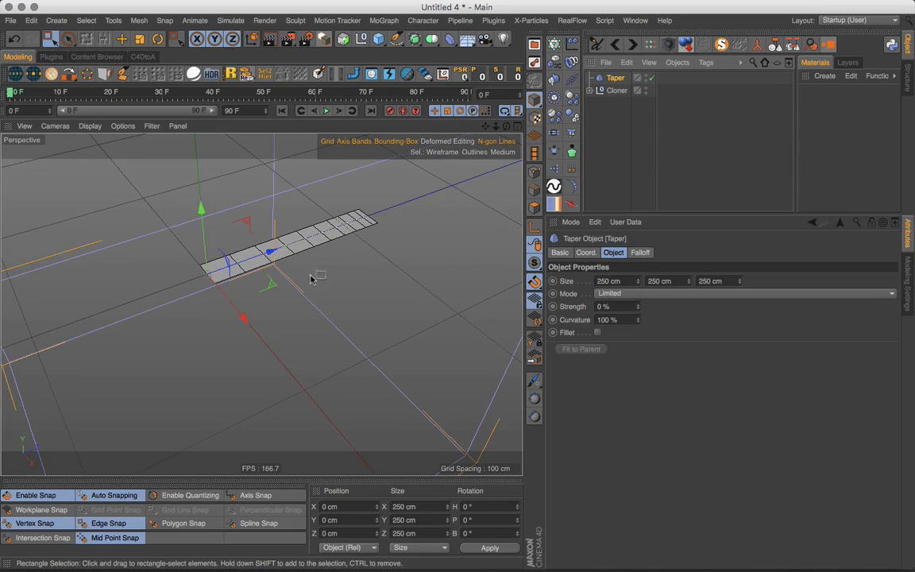
{"action": "scroll", "coordinate": [312, 278], "scroll_direction": "down", "scroll_amount": 3}
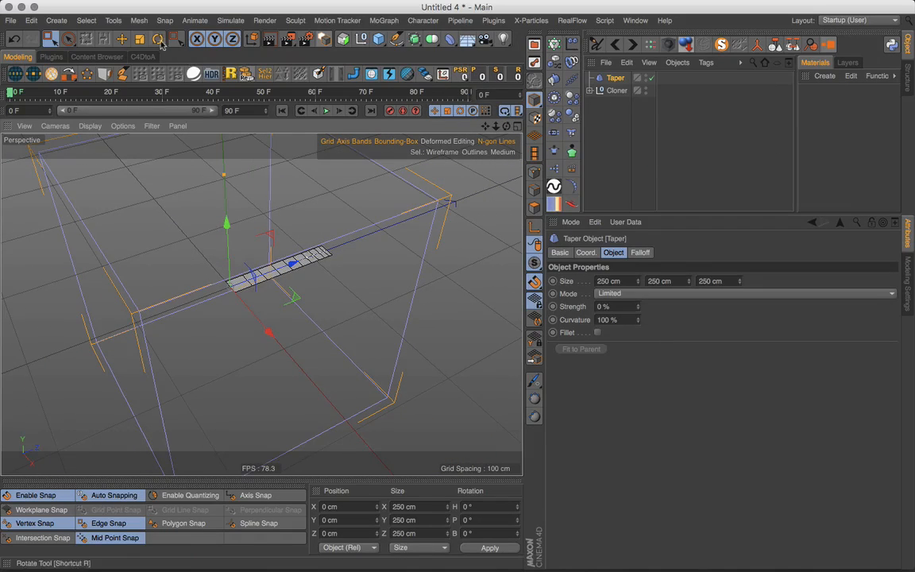
{"action": "left_click", "coordinate": [158, 40]}
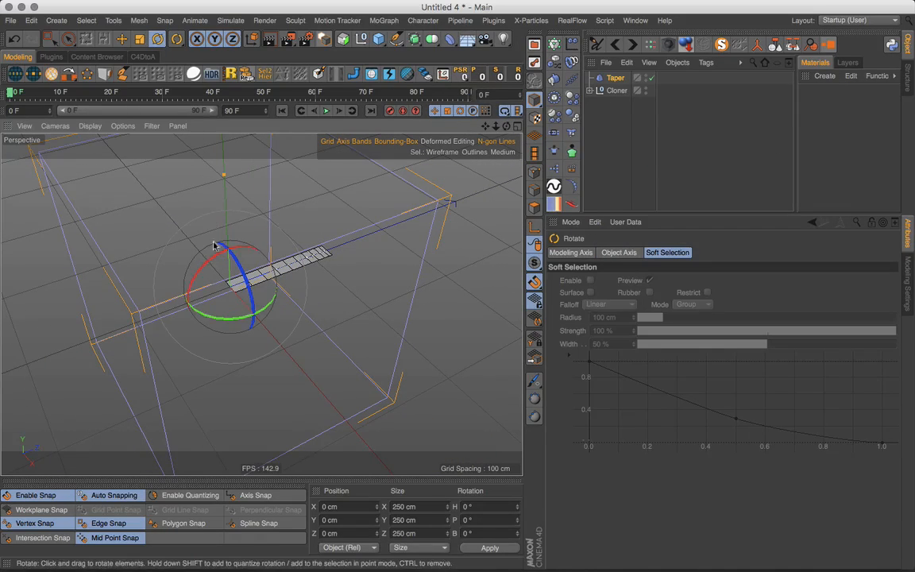
{"action": "left_click_drag", "start_coordinate": [204, 261], "coordinate": [254, 216]}
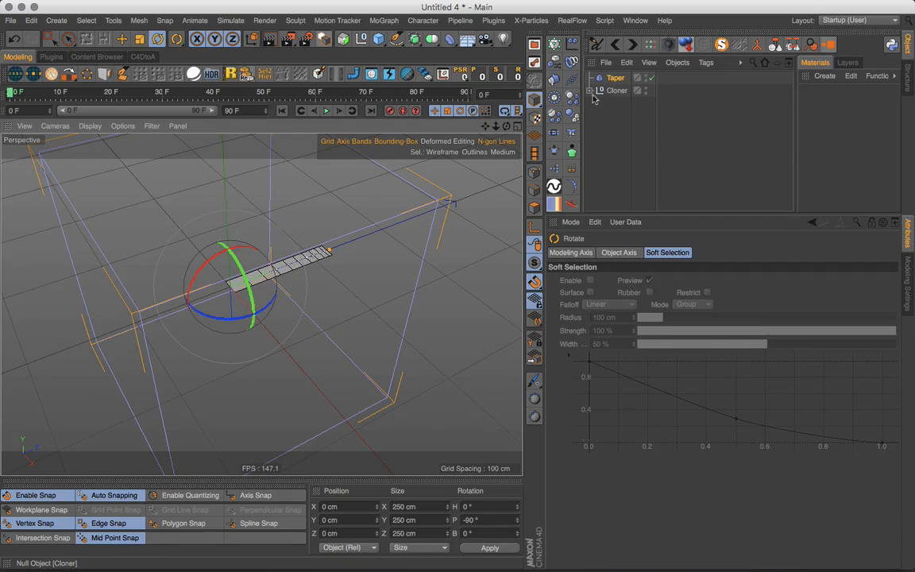
Group the Taper and the Cloner under a null and fit the Taper to its parent.
{"action": "left_click", "coordinate": [617, 90], "text": "shift"}
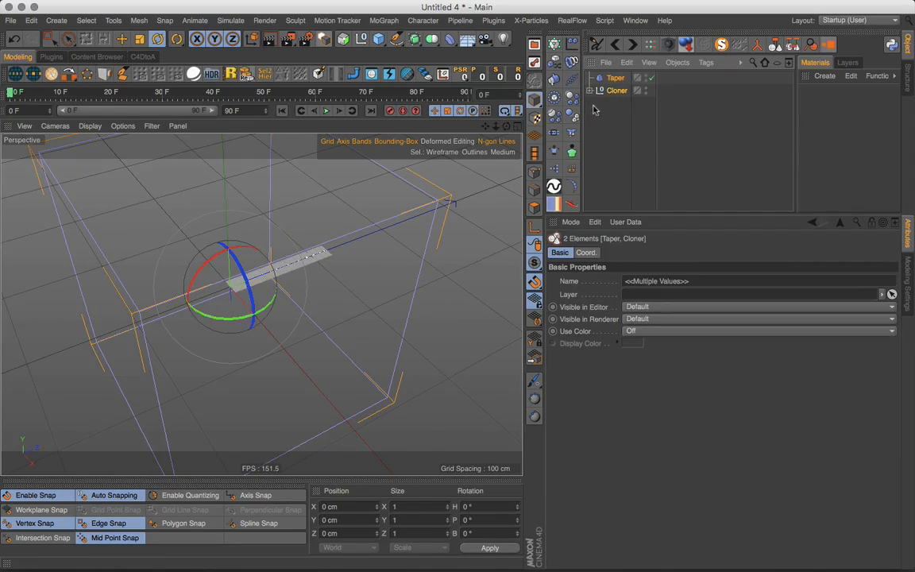
{"action": "key", "text": "alt+g"}
{"action": "left_click", "coordinate": [589, 78]}
{"action": "left_click", "coordinate": [622, 91]}
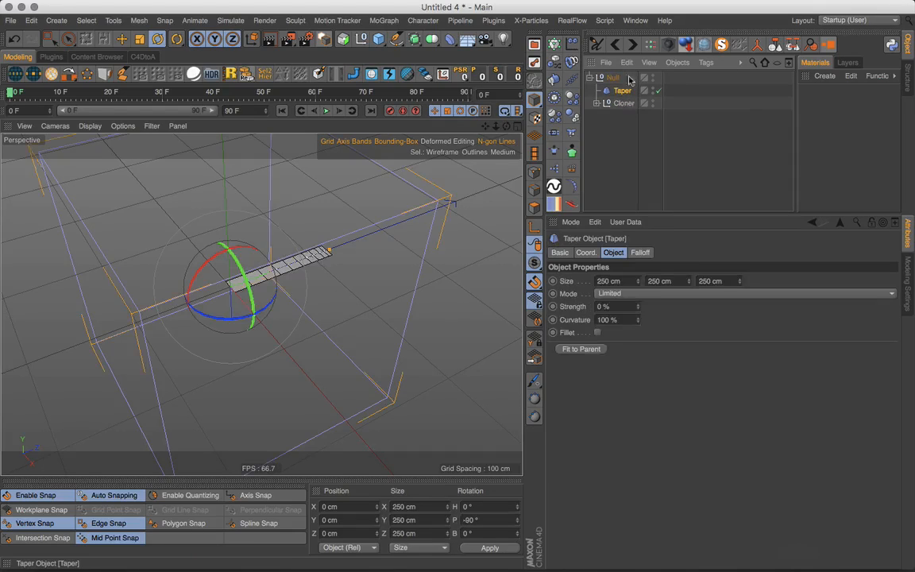
{"action": "left_click", "coordinate": [580, 349]}
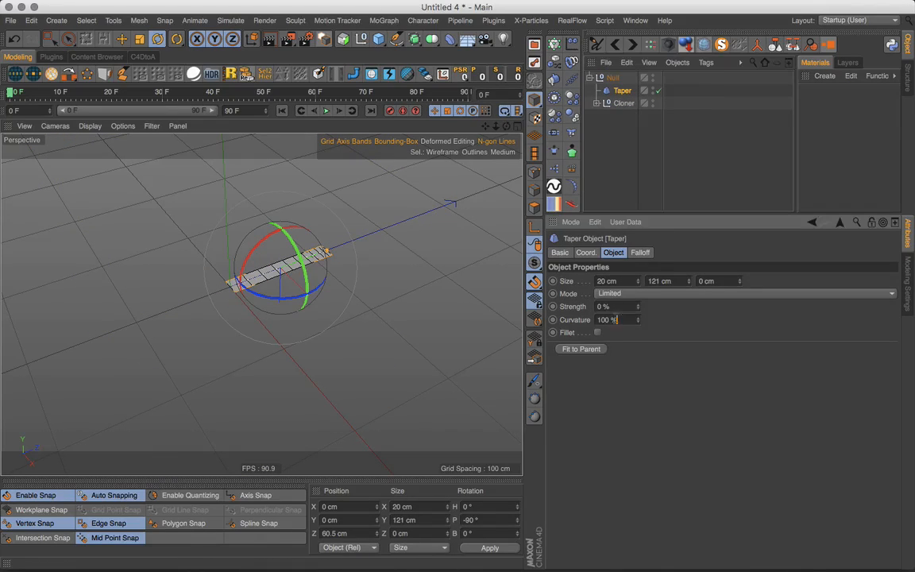
Set the Taper's curvature to 0 % and its strength to 100 %.
{"action": "key", "text": "shift+Tab"}
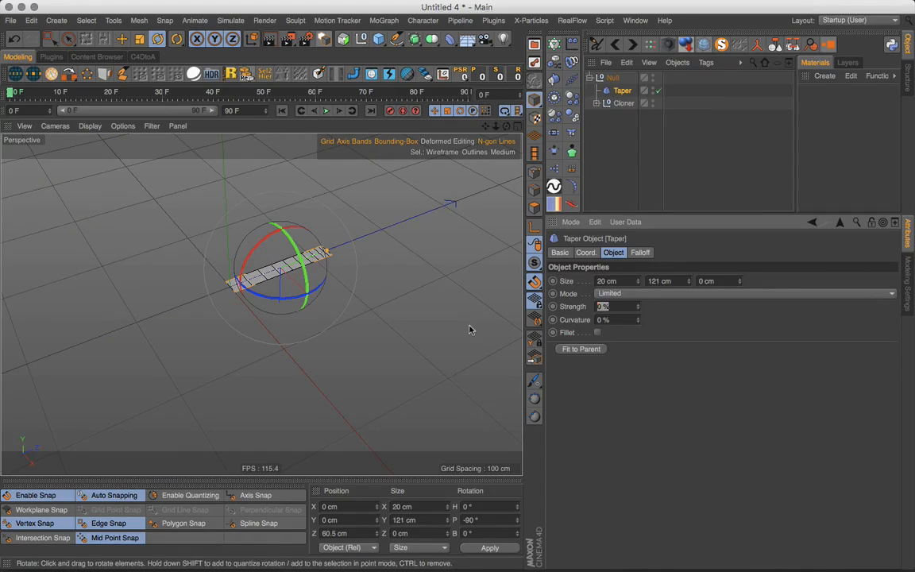
{"action": "key", "text": "Return"}
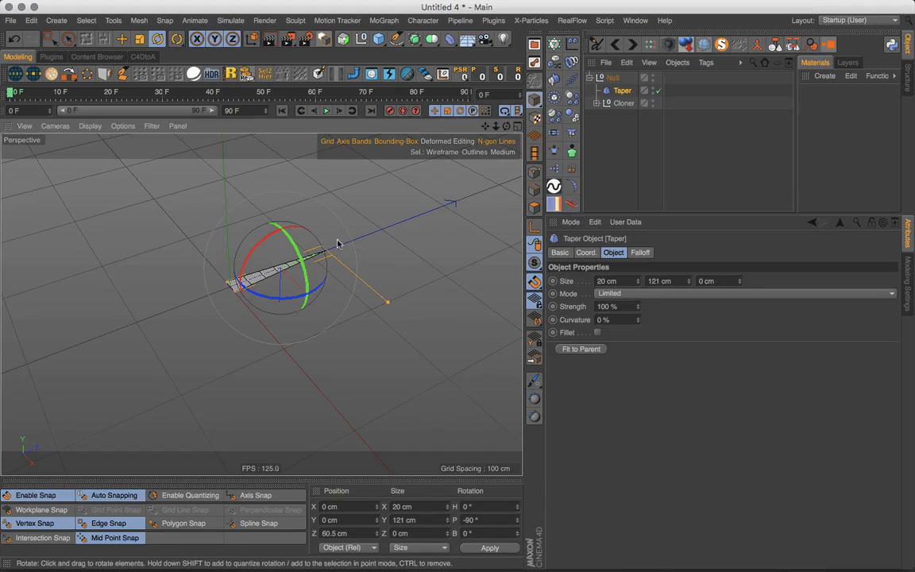
{"action": "left_click_drag", "start_coordinate": [318, 268], "coordinate": [454, 180], "text": "alt"}
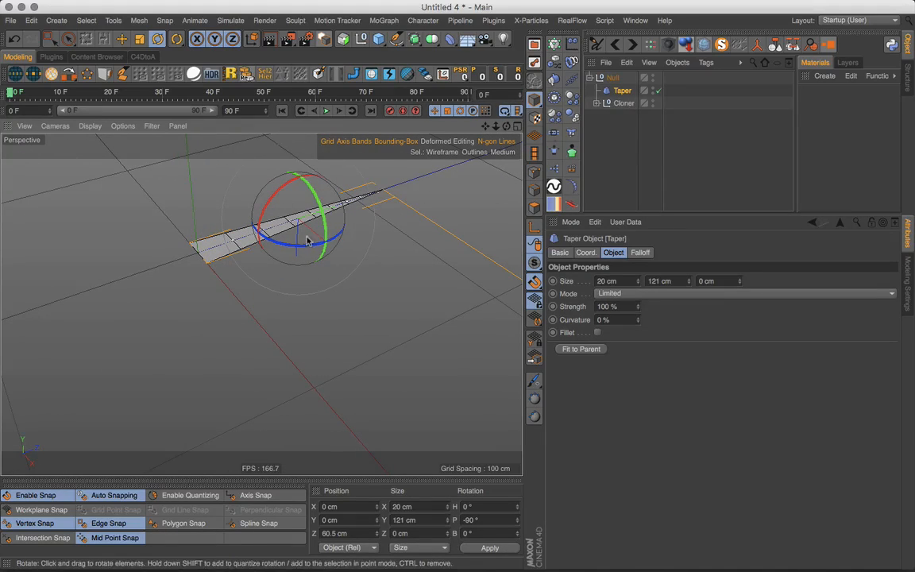
{"action": "left_click_drag", "start_coordinate": [280, 216], "coordinate": [348, 256], "text": "alt"}
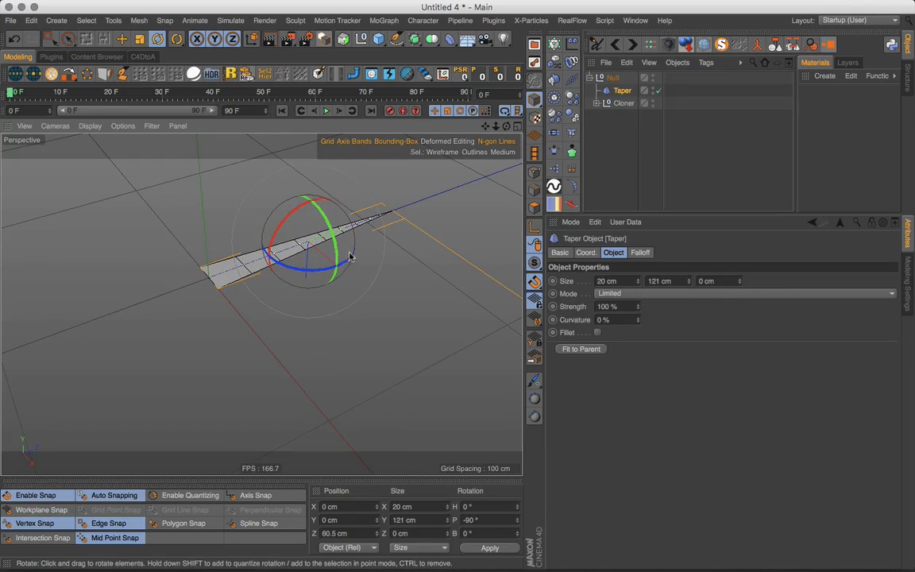
Deselect the Taper and create a new empty project.
{"action": "left_click", "coordinate": [614, 117]}
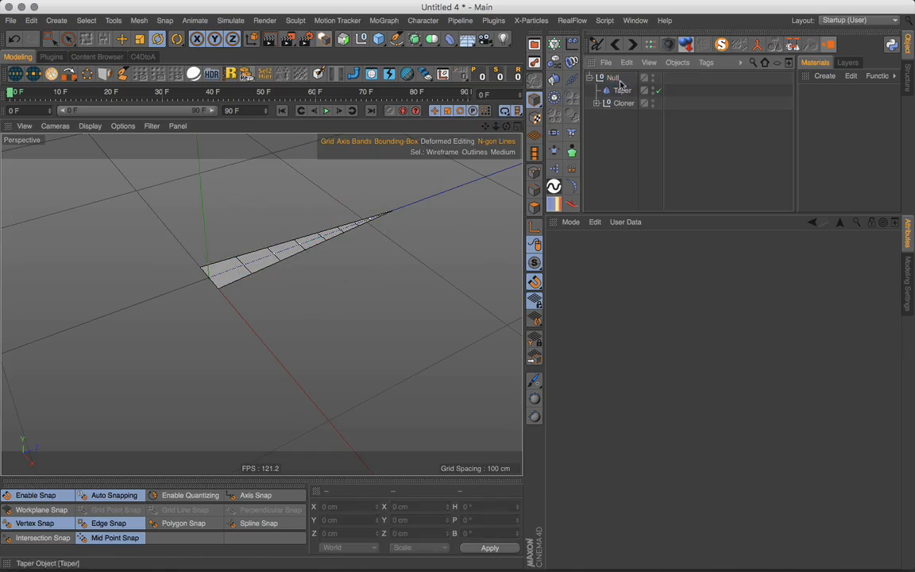
{"action": "left_click", "coordinate": [12, 22]}
{"action": "left_click", "coordinate": [24, 29]}
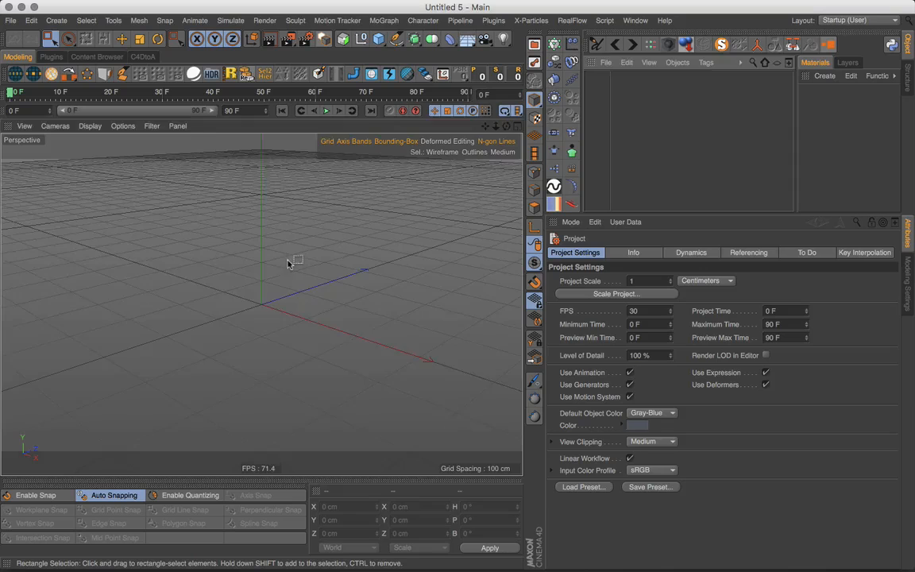
{"action": "left_click_drag", "start_coordinate": [288, 263], "coordinate": [402, 209], "text": "alt"}
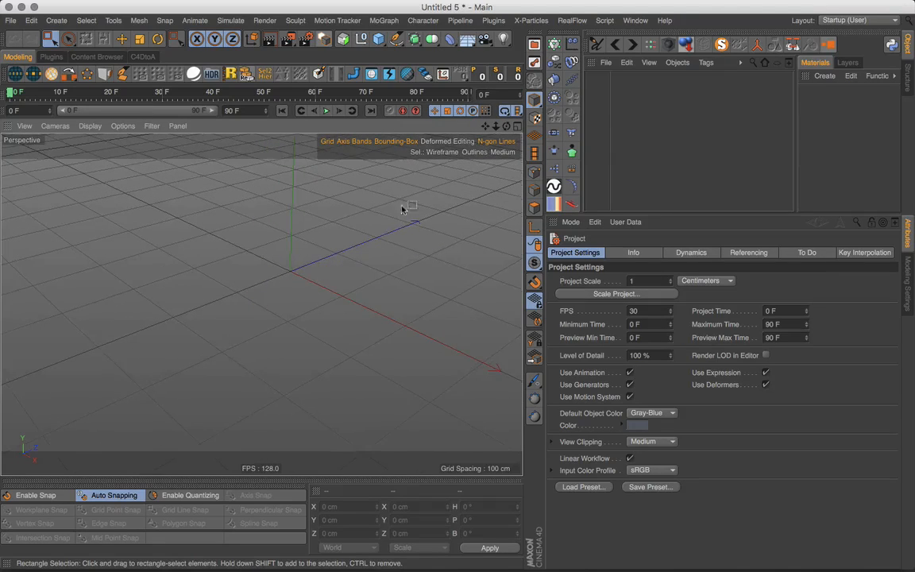
Add a Polygon object with a width and height of 20 cm.
{"action": "left_click_drag", "start_coordinate": [378, 38], "coordinate": [536, 79]}
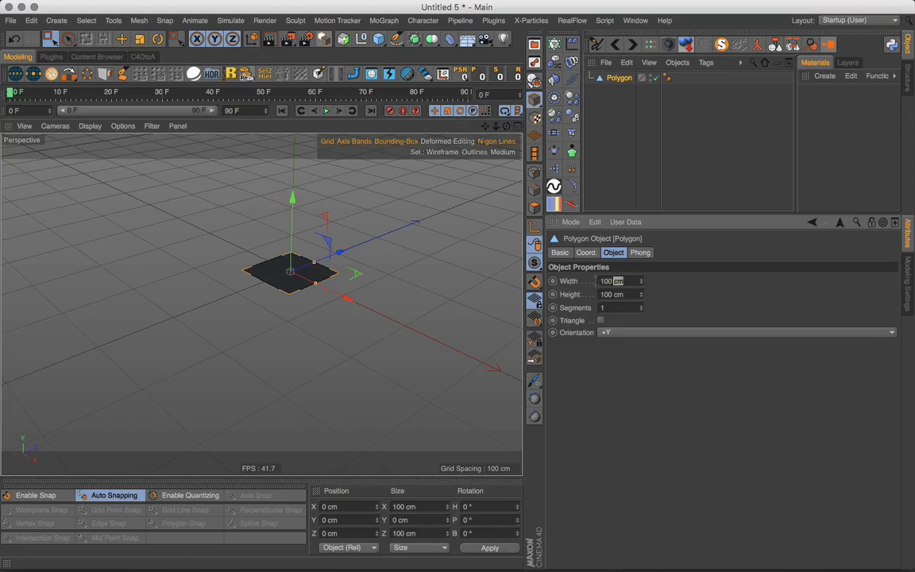
{"action": "type", "text": "20"}
{"action": "key", "text": "Tab"}
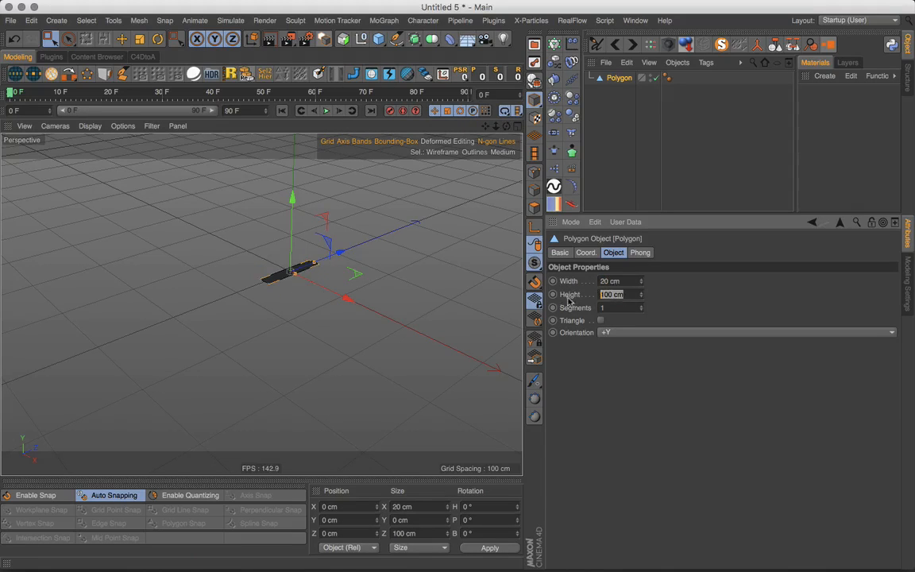
{"action": "key", "text": "Return"}
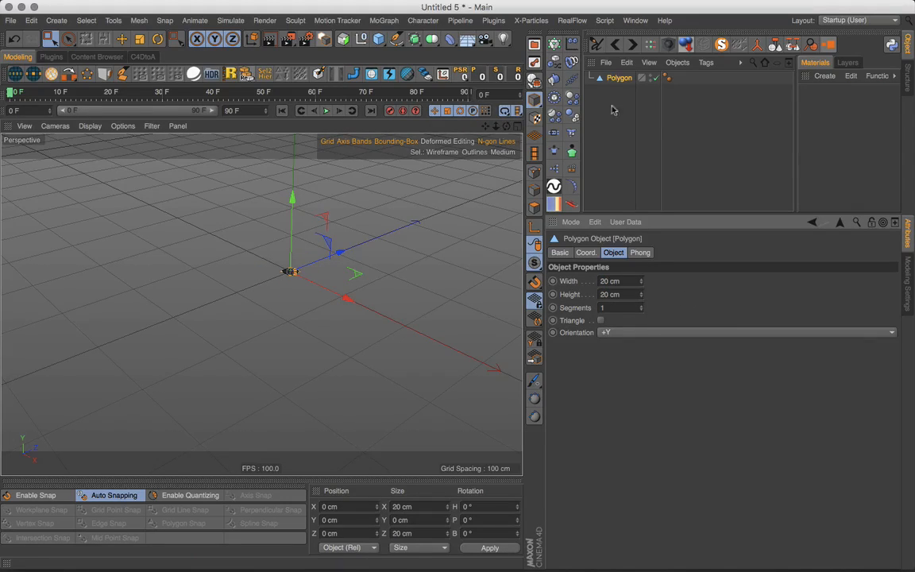
Put the polygon in a linear Cloner with 10 clones, a Y offset of 0 cm and a Z offset of 20 cm.
{"action": "left_click", "coordinate": [554, 46], "text": "alt"}
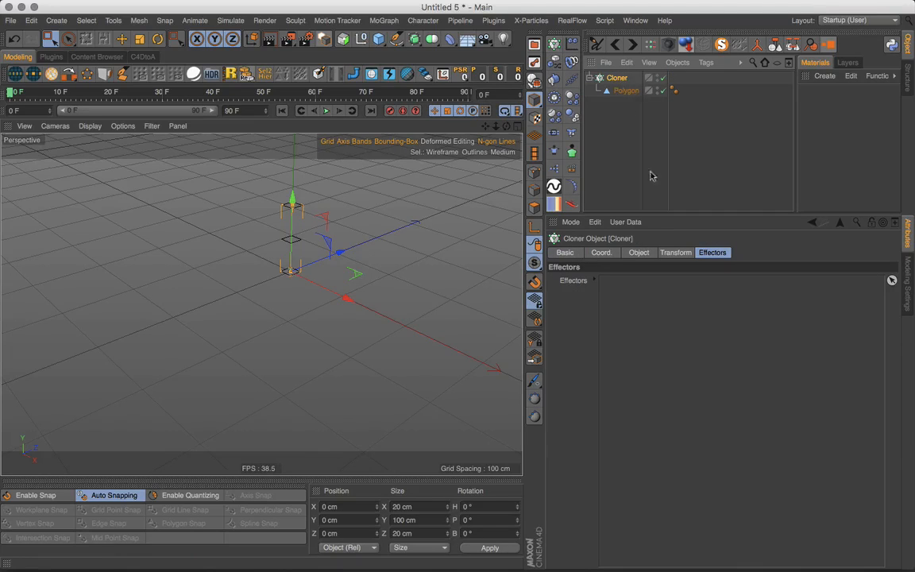
{"action": "left_click", "coordinate": [639, 253]}
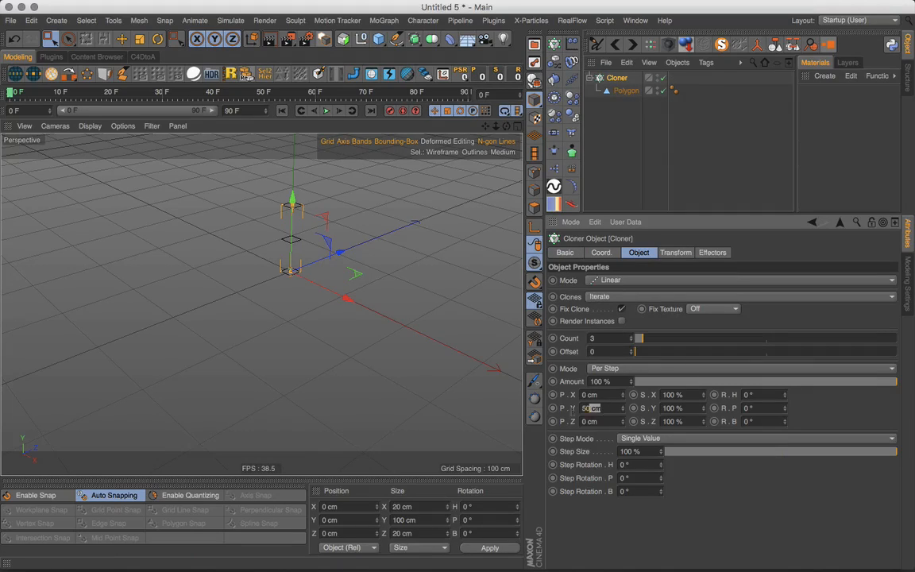
{"action": "left_click_drag", "start_coordinate": [571, 409], "coordinate": [569, 409]}
{"action": "key", "text": "Return"}
{"action": "key", "text": "Return"}
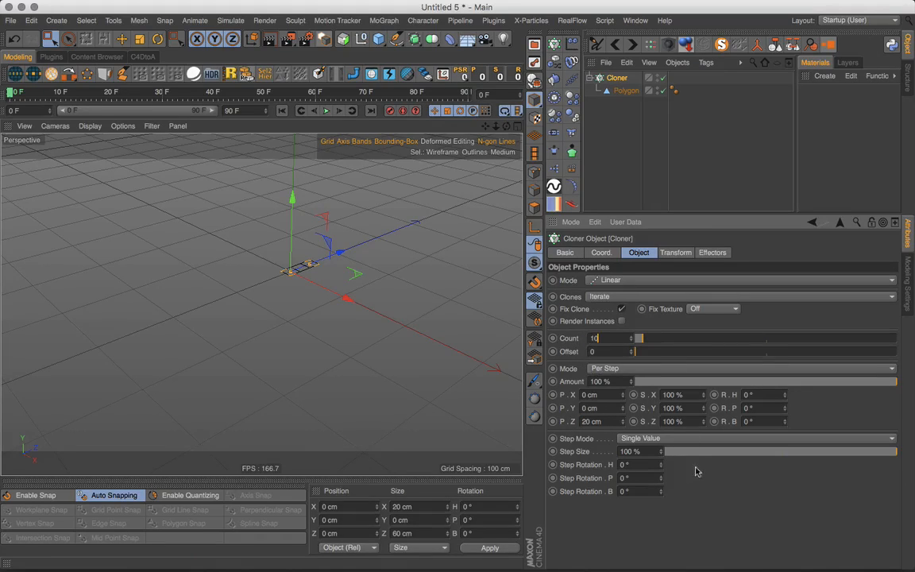
{"action": "key", "text": "Return"}
{"action": "middle_click_drag", "start_coordinate": [335, 255], "coordinate": [287, 270], "text": "alt"}
{"action": "right_click_drag", "start_coordinate": [330, 270], "coordinate": [355, 260], "text": "alt"}
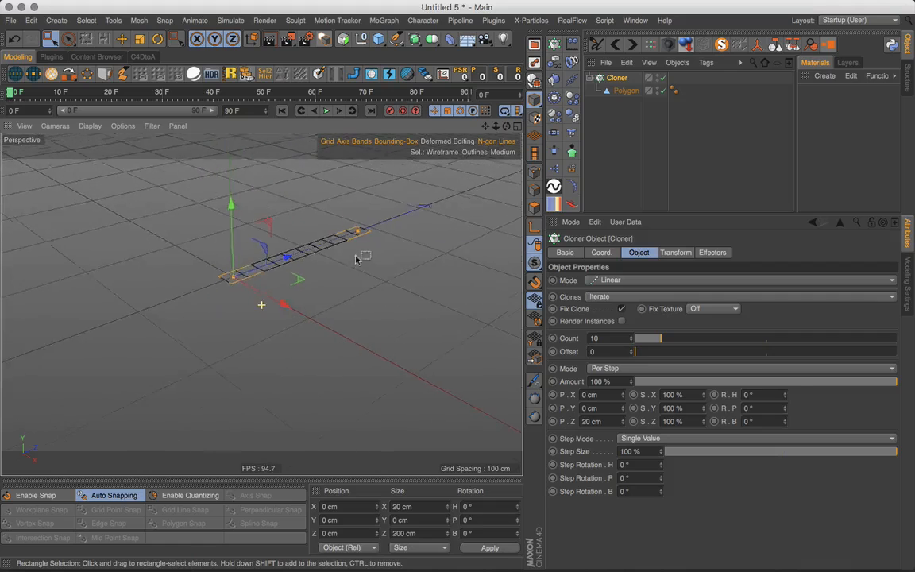
{"action": "left_click_drag", "start_coordinate": [356, 260], "coordinate": [376, 292], "text": "alt"}
Collapse the Cloner hierarchy, add a Taper deformer and rotate it to a pitch of -90°.
{"action": "left_click", "coordinate": [589, 77]}
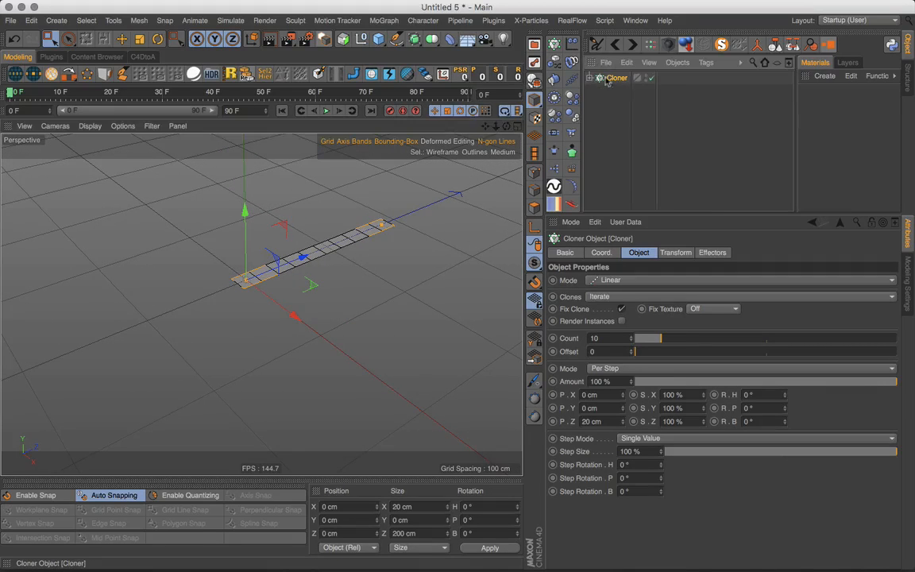
{"action": "left_click", "coordinate": [450, 39]}
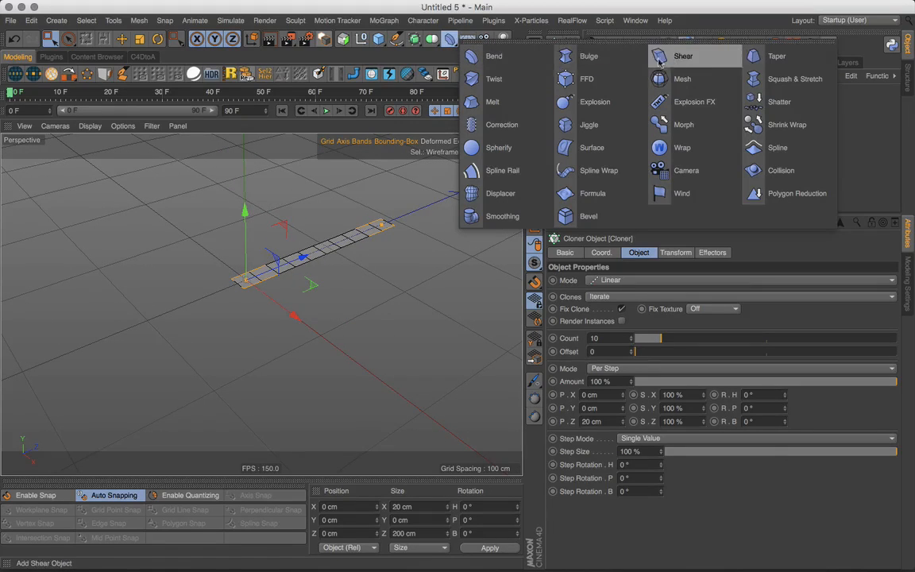
{"action": "left_click", "coordinate": [752, 61]}
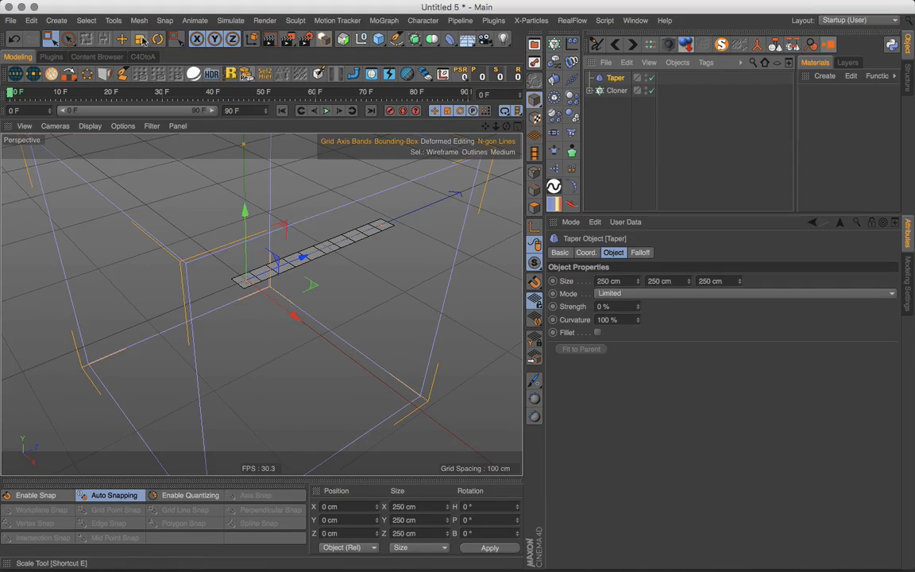
{"action": "left_click", "coordinate": [157, 39]}
{"action": "left_click_drag", "start_coordinate": [213, 242], "coordinate": [240, 243]}
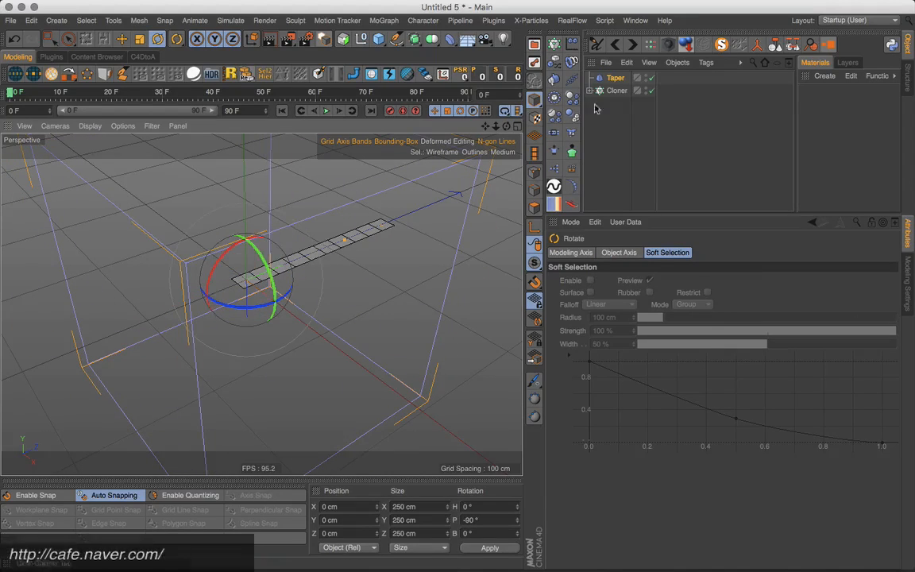
Group the Taper and the Cloner under a null and fit the Taper to its parent.
{"action": "key", "text": "ctrl+a"}
{"action": "key", "text": "alt+g"}
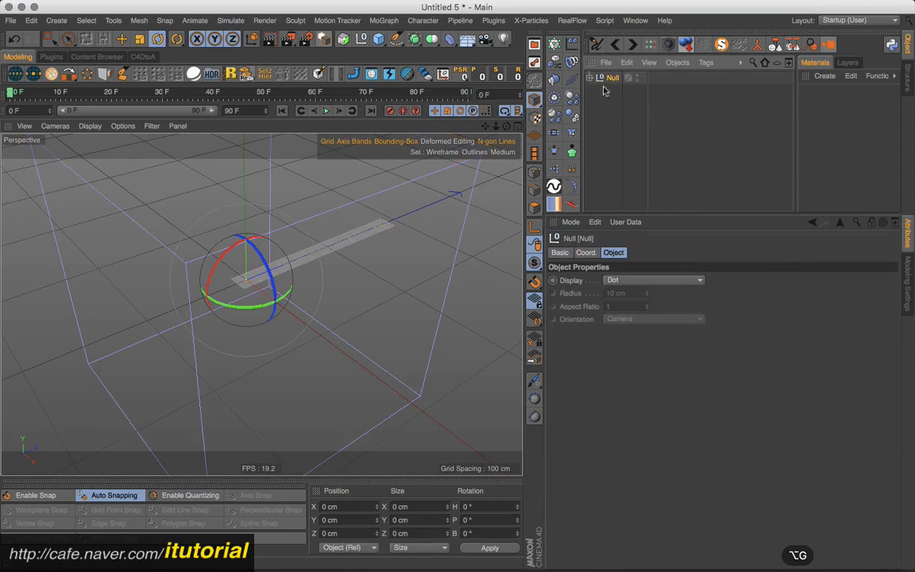
{"action": "left_click", "coordinate": [589, 78]}
{"action": "left_click", "coordinate": [621, 91]}
{"action": "left_click", "coordinate": [708, 44]}
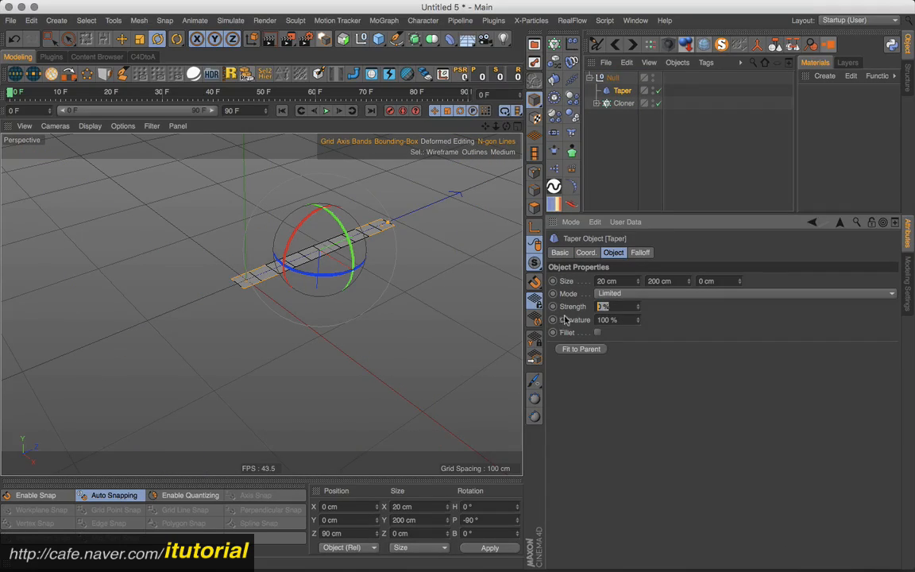
Set the Taper's strength to 100 % and its curvature to 0 %.
{"action": "key", "text": "Tab"}
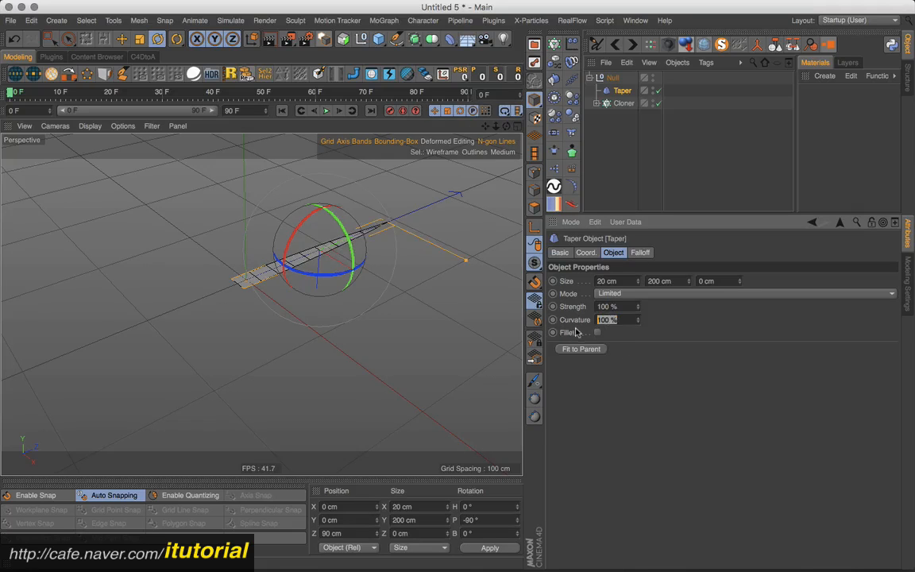
{"action": "type", "text": "0"}
{"action": "key", "text": "Return"}
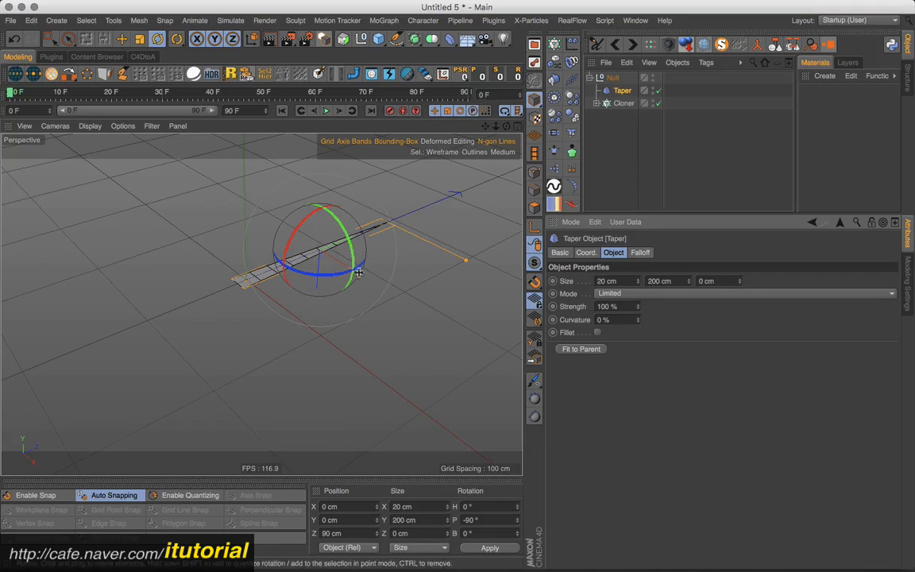
{"action": "left_click_drag", "start_coordinate": [359, 272], "coordinate": [389, 239], "text": "alt"}
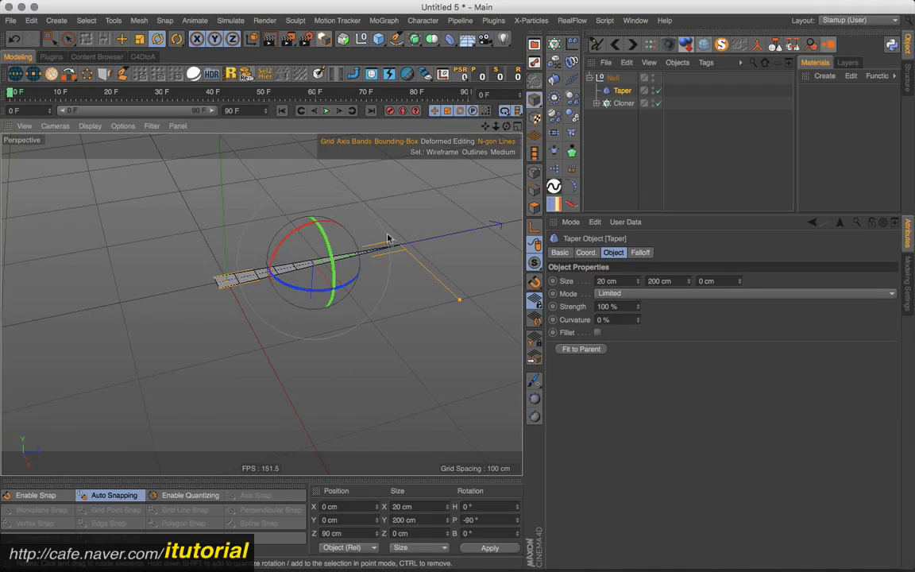
Expand the Cloner hierarchy and add a Plain effector to the Cloner.
{"action": "left_click", "coordinate": [612, 79]}
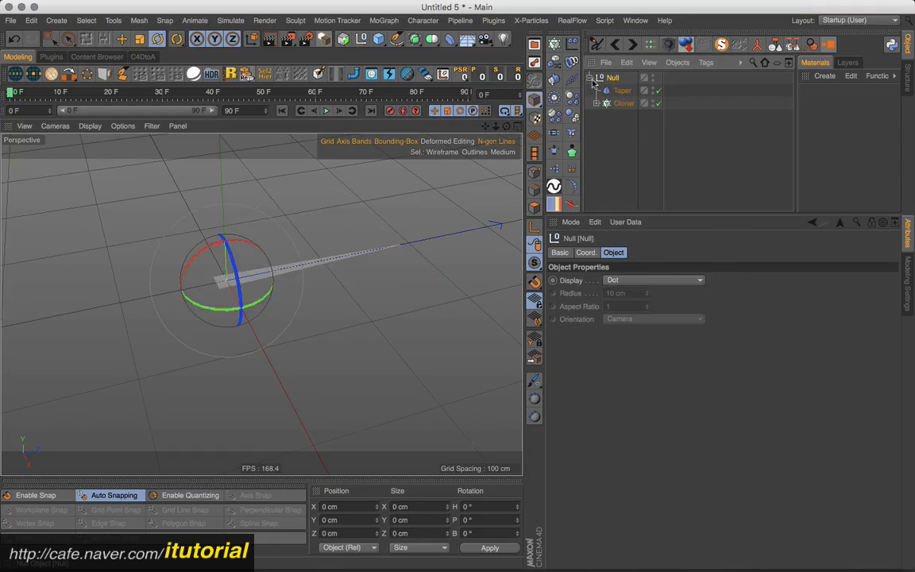
{"action": "left_click", "coordinate": [598, 104]}
{"action": "left_click", "coordinate": [625, 104]}
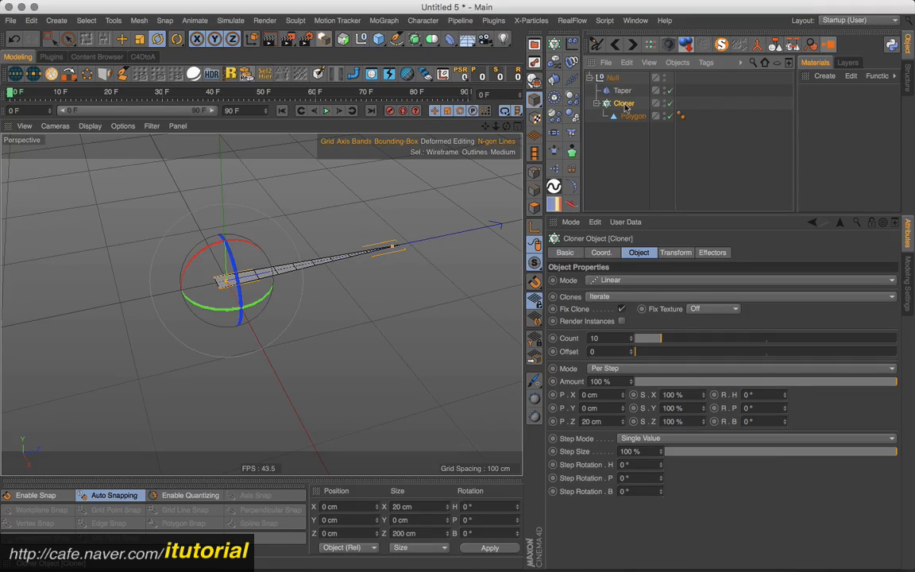
{"action": "left_click", "coordinate": [573, 45]}
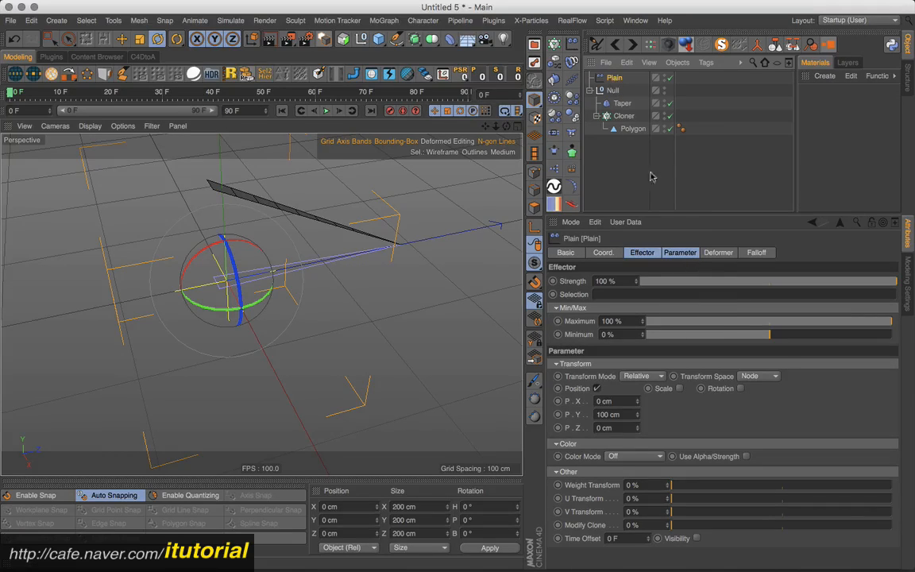
Disable the Plain effector's position and enable its rotation with a pitch of 59°.
{"action": "left_click", "coordinate": [716, 253]}
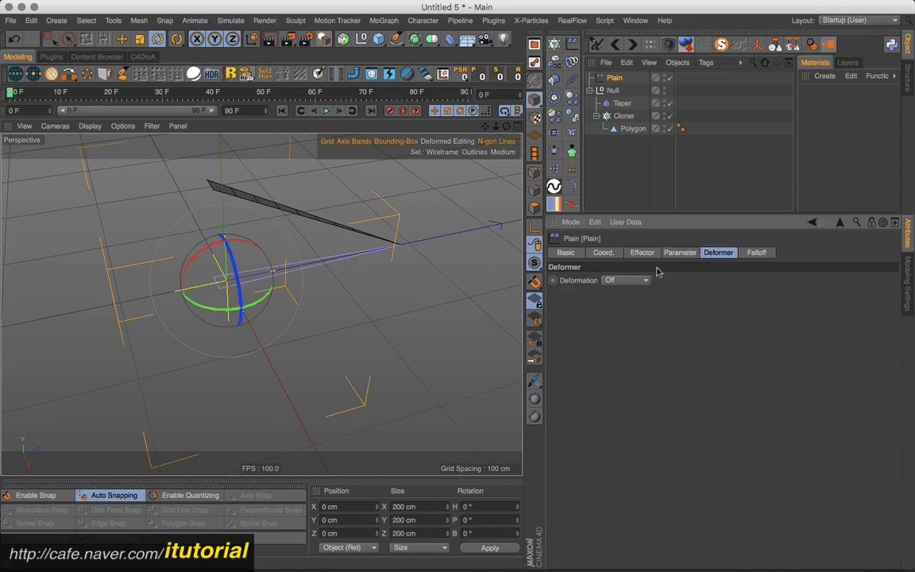
{"action": "left_click", "coordinate": [672, 254]}
{"action": "left_click", "coordinate": [597, 305]}
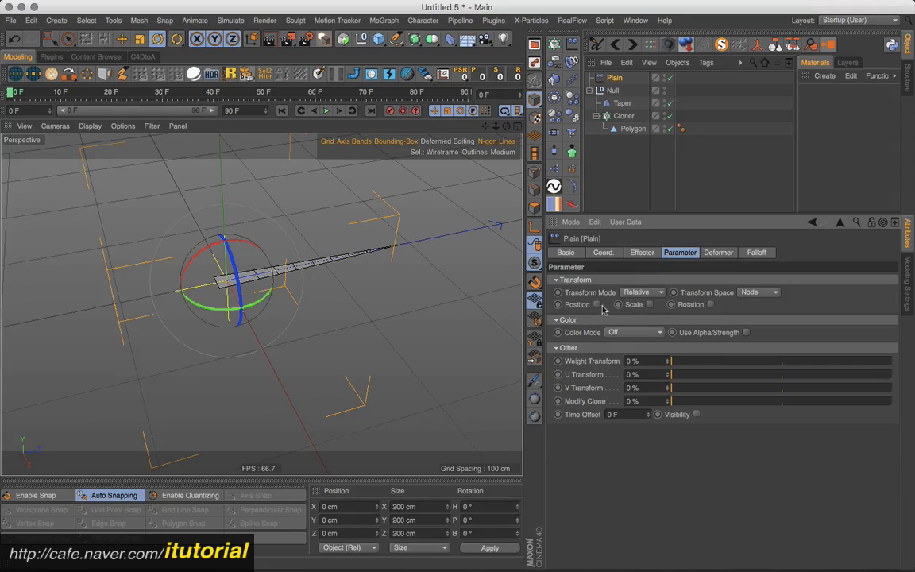
{"action": "left_click", "coordinate": [710, 304]}
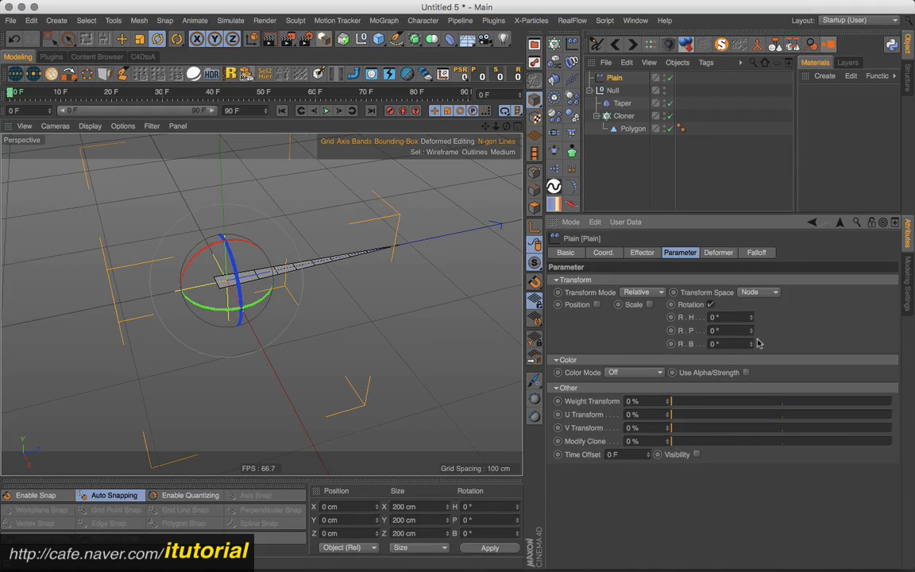
{"action": "mouse_move", "coordinate": [753, 331]}
{"action": "left_mouse_down"}
{"action": "mouse_move", "coordinate": [735, 278]}
{"action": "mouse_move", "coordinate": [740, 312]}
{"action": "mouse_move", "coordinate": [740, 279]}
{"action": "mouse_move", "coordinate": [738, 294]}
{"action": "mouse_move", "coordinate": [725, 292]}
{"action": "left_mouse_up"}
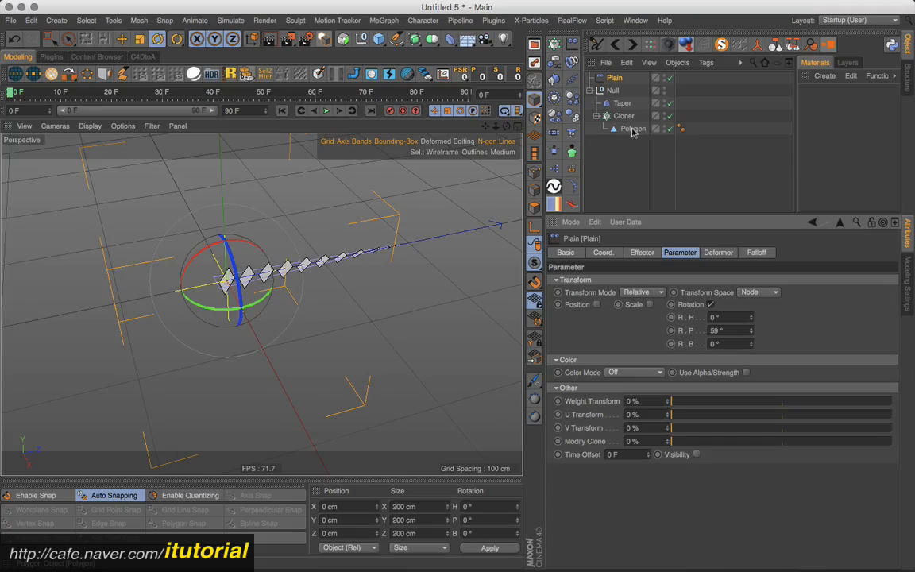
Take the polygon out of the Cloner hierarchy and make it editable.
{"action": "left_click_drag", "start_coordinate": [632, 129], "coordinate": [623, 149]}
{"action": "left_click", "coordinate": [618, 136]}
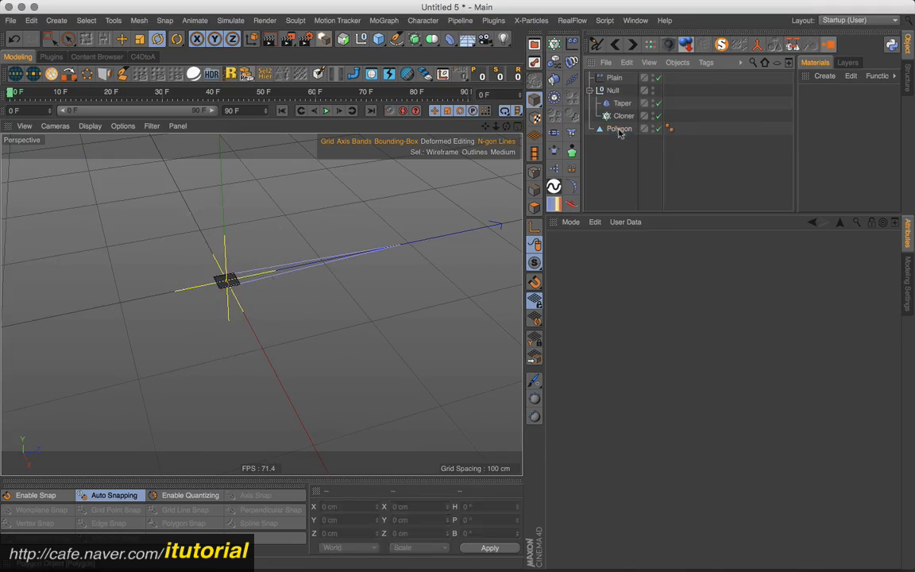
{"action": "left_click", "coordinate": [618, 132]}
{"action": "middle_click_drag", "start_coordinate": [262, 266], "coordinate": [284, 261], "text": "alt"}
{"action": "right_click_drag", "start_coordinate": [283, 262], "coordinate": [304, 249], "text": "alt"}
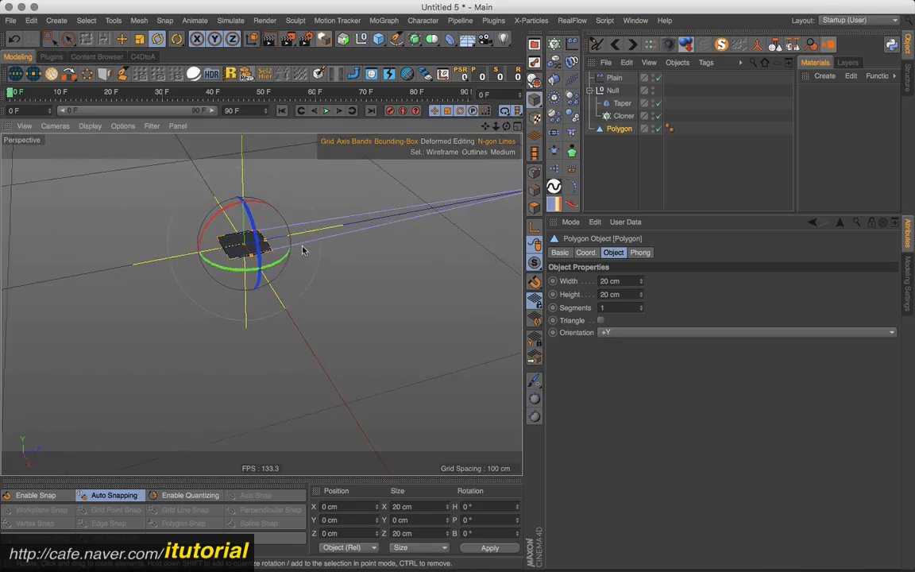
{"action": "middle_click_drag", "start_coordinate": [305, 249], "coordinate": [304, 267], "text": "alt"}
{"action": "left_click_drag", "start_coordinate": [311, 267], "coordinate": [297, 299], "text": "alt"}
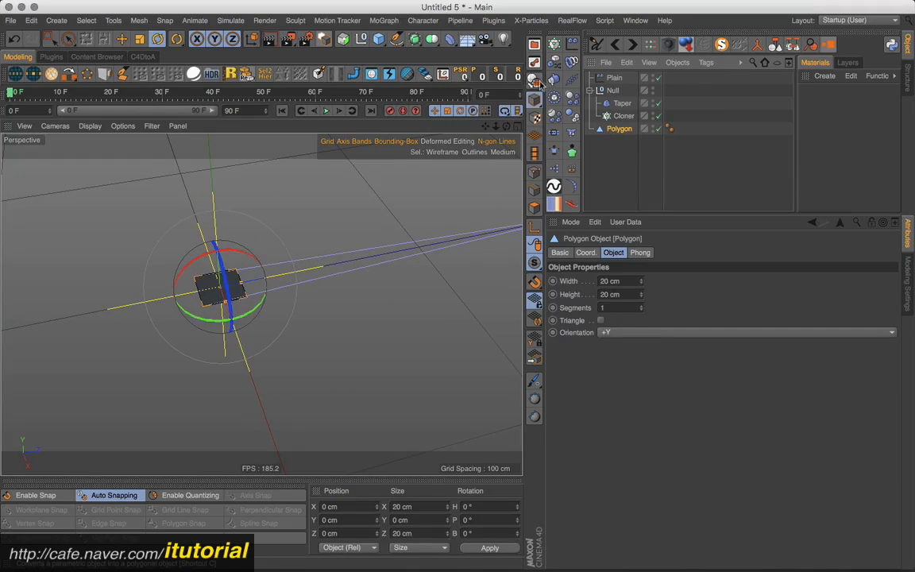
{"action": "key", "text": "c"}
Move the polygon's axis to its edge at Z -10 cm and reset the polygon's position to the origin.
{"action": "left_click", "coordinate": [535, 230]}
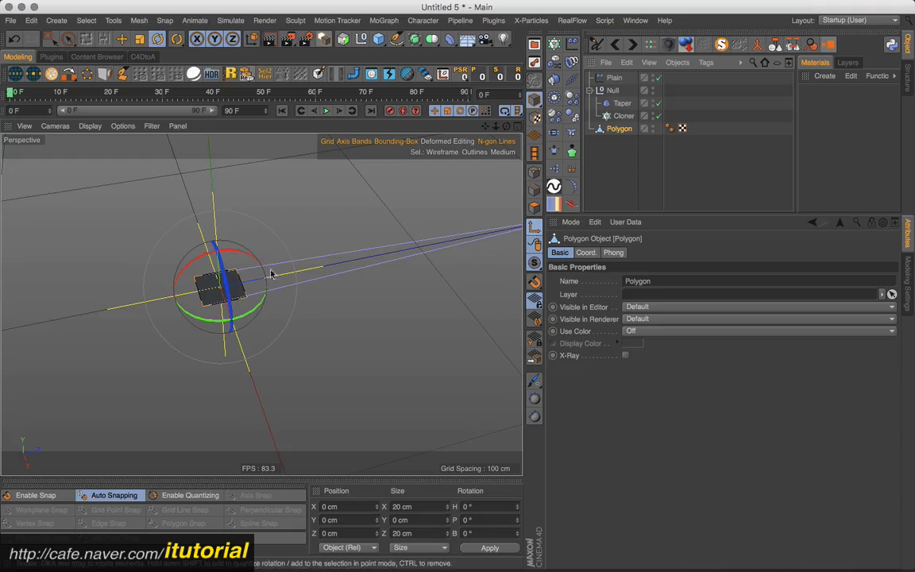
{"action": "left_click", "coordinate": [120, 40]}
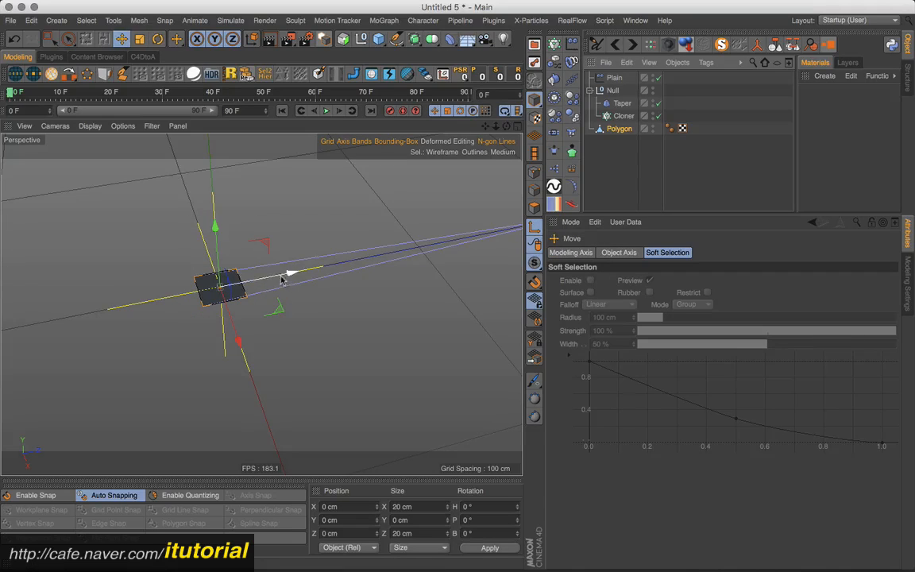
{"action": "left_click_drag", "start_coordinate": [282, 276], "coordinate": [258, 286]}
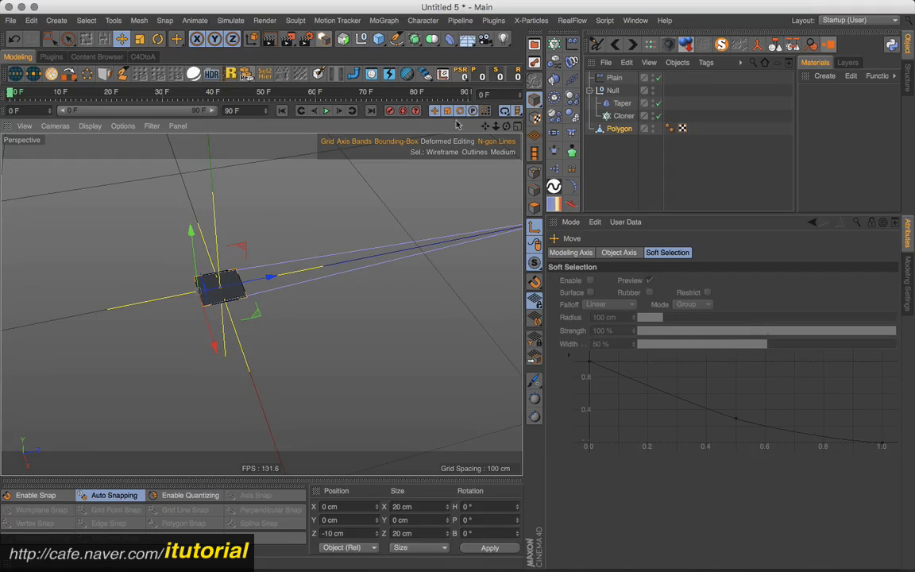
{"action": "left_click", "coordinate": [479, 77]}
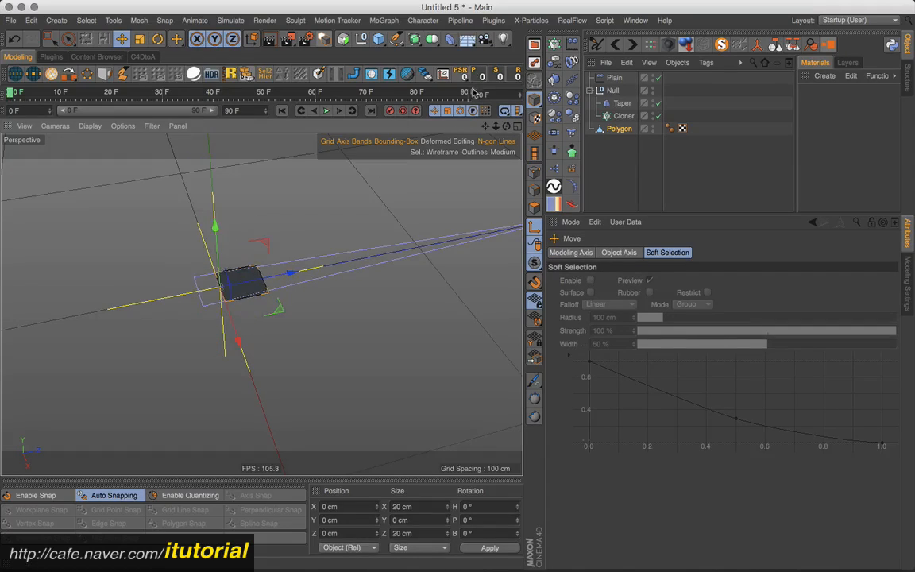
Put the polygon back under the Cloner and refit the Taper to its parent.
{"action": "left_click", "coordinate": [611, 140]}
{"action": "left_click_drag", "start_coordinate": [618, 129], "coordinate": [623, 119]}
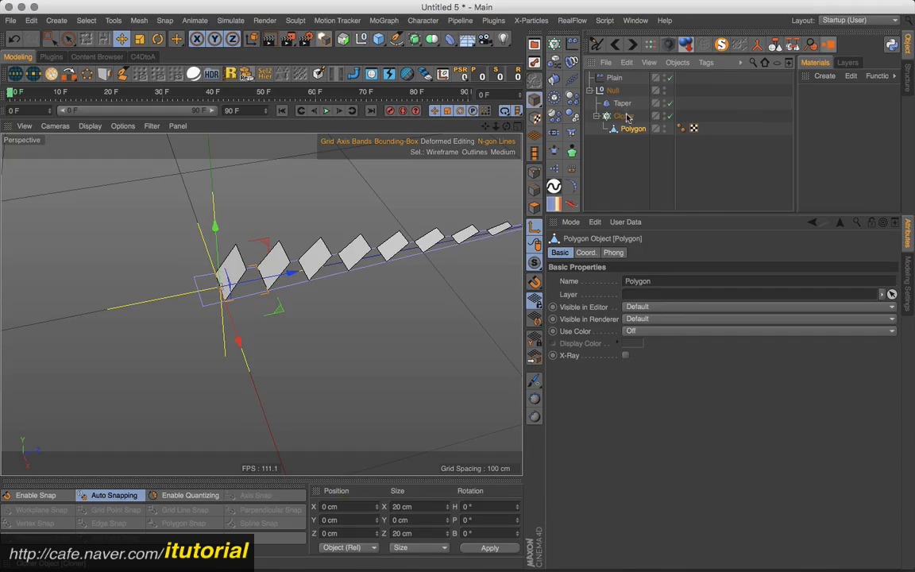
{"action": "left_click", "coordinate": [623, 117]}
{"action": "left_click", "coordinate": [622, 103]}
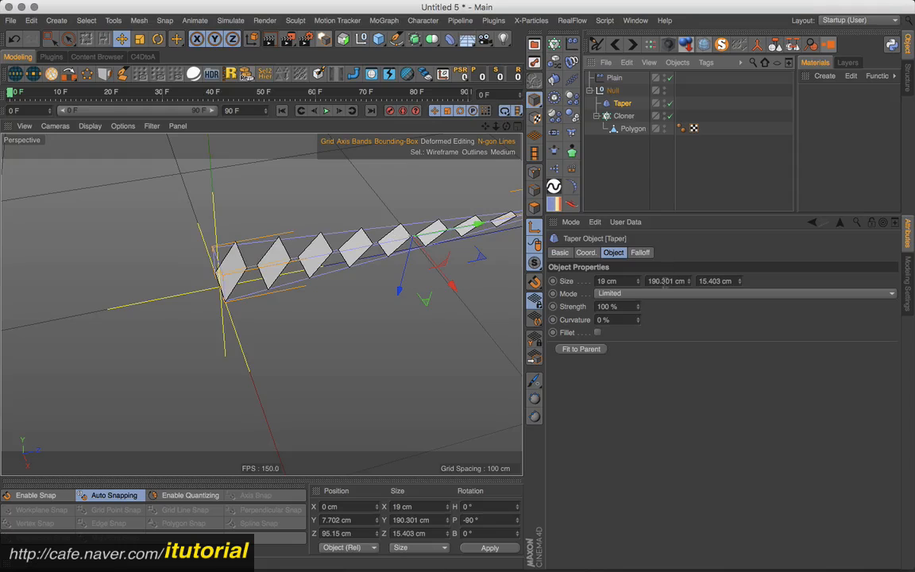
Set the Plain effector's pitch rotation to 0° and fit the Taper to its parent again.
{"action": "left_click", "coordinate": [613, 77]}
{"action": "left_click", "coordinate": [738, 327]}
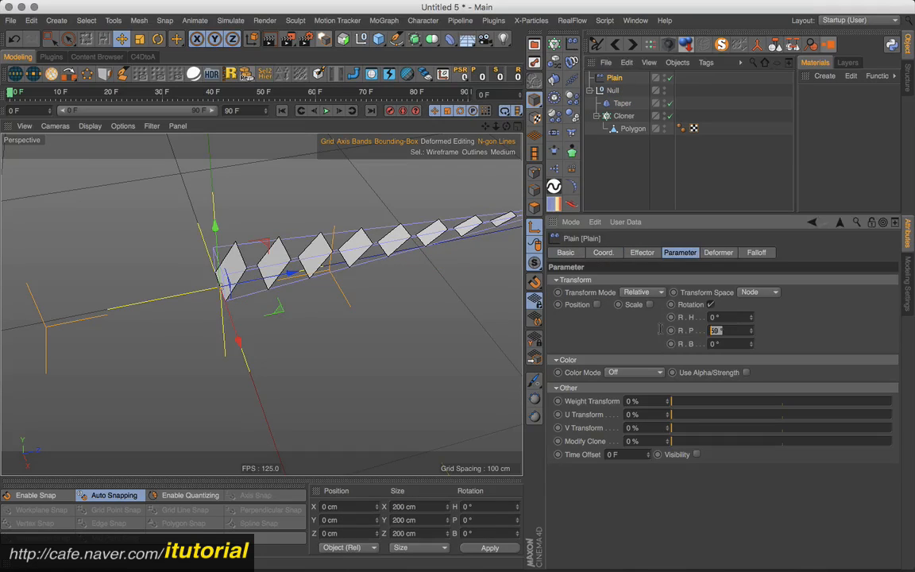
{"action": "type", "text": "0"}
{"action": "key", "text": "Return"}
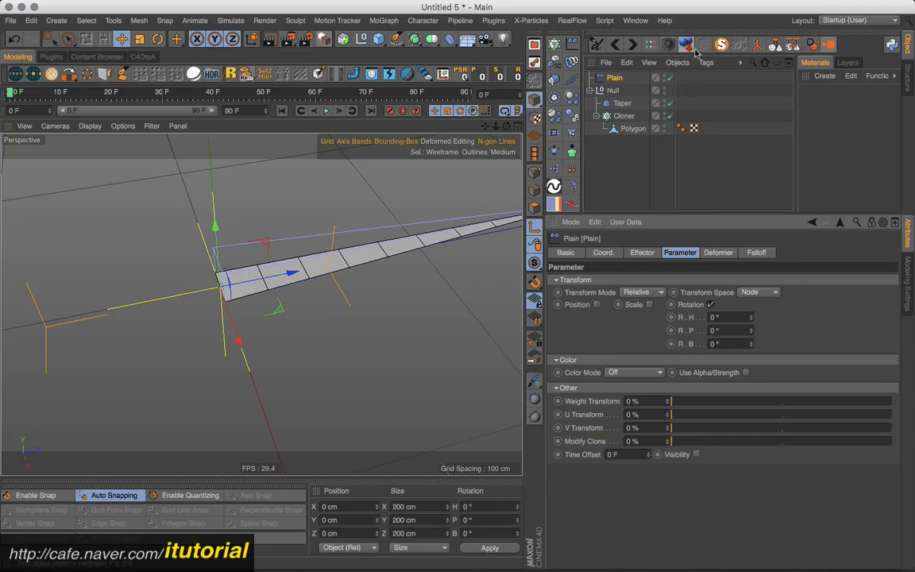
{"action": "left_click", "coordinate": [623, 103]}
{"action": "left_click", "coordinate": [704, 47]}
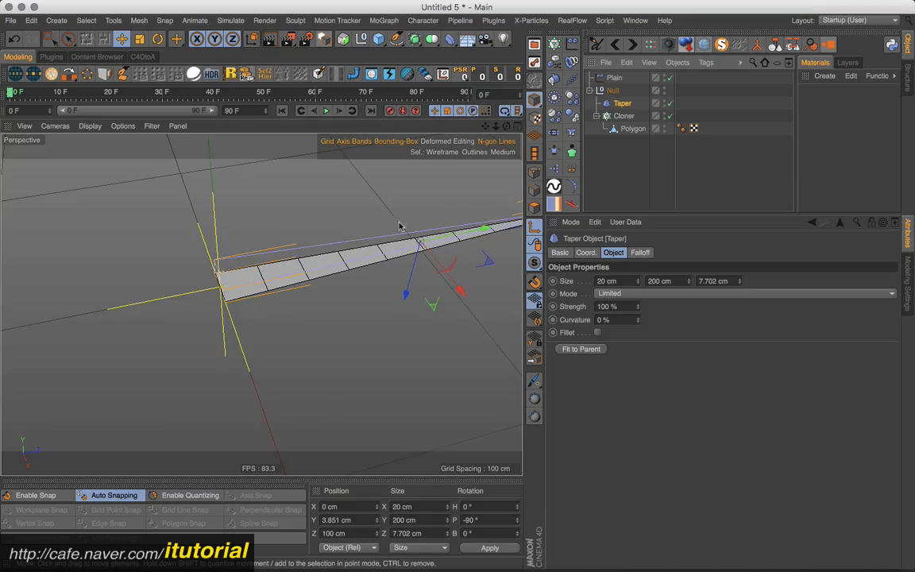
Raise the Plain effector's pitch rotation to 82° and inspect how the tapered clones stand up.
{"action": "middle_click_drag", "start_coordinate": [400, 226], "coordinate": [330, 230], "text": "alt"}
{"action": "left_click_drag", "start_coordinate": [330, 231], "coordinate": [433, 232], "text": "alt"}
{"action": "left_click", "coordinate": [627, 149]}
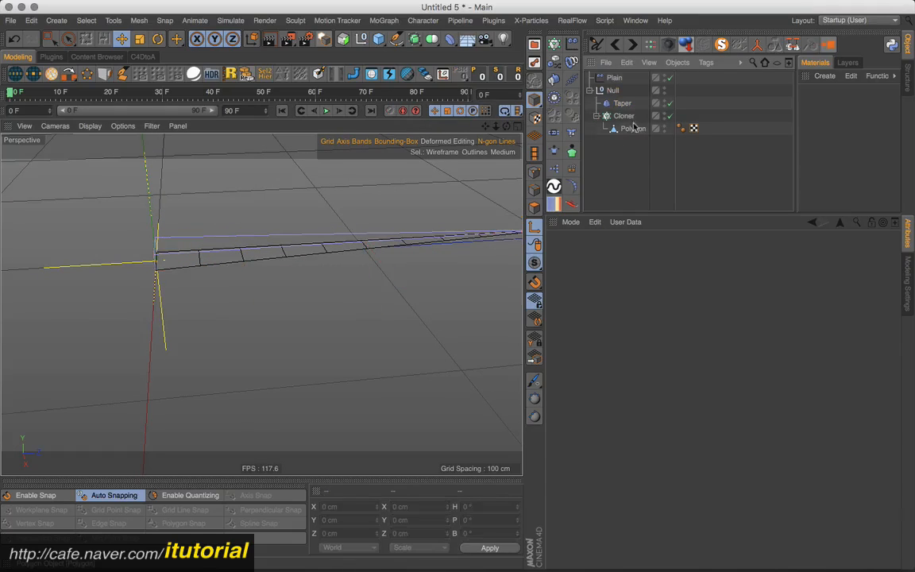
{"action": "left_click", "coordinate": [615, 78]}
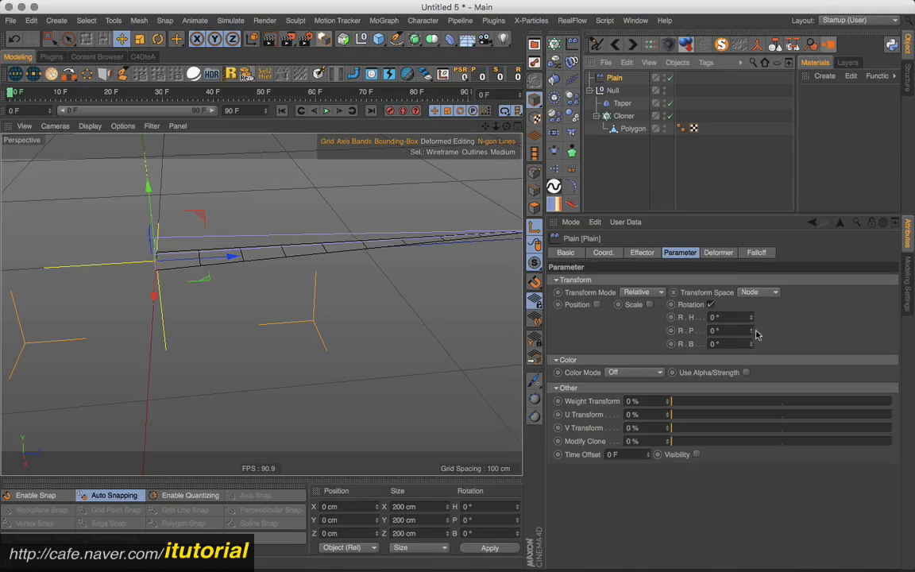
{"action": "left_click_drag", "start_coordinate": [754, 332], "coordinate": [723, 274]}
{"action": "middle_click_drag", "start_coordinate": [421, 236], "coordinate": [246, 271], "text": "alt"}
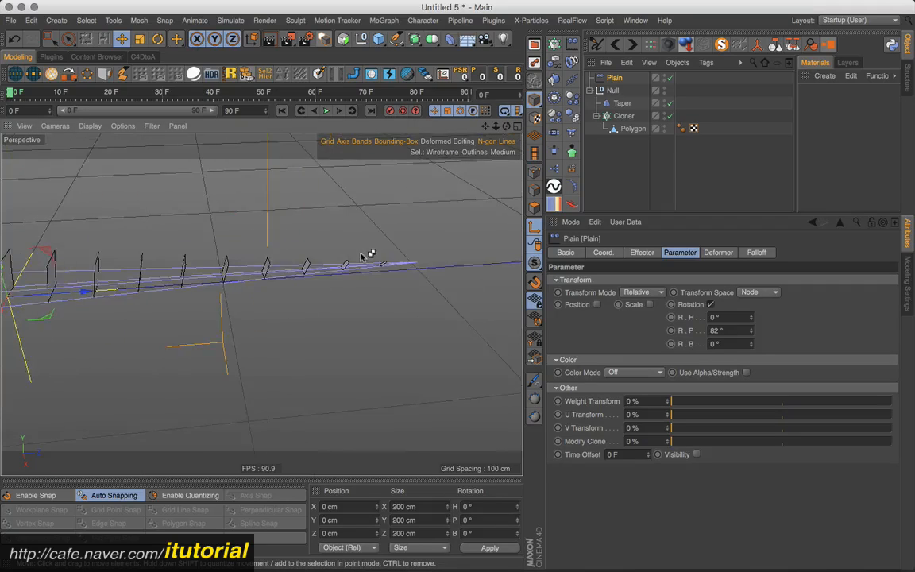
{"action": "right_click_drag", "start_coordinate": [362, 256], "coordinate": [392, 247], "text": "alt"}
{"action": "left_click_drag", "start_coordinate": [387, 252], "coordinate": [294, 231], "text": "alt"}
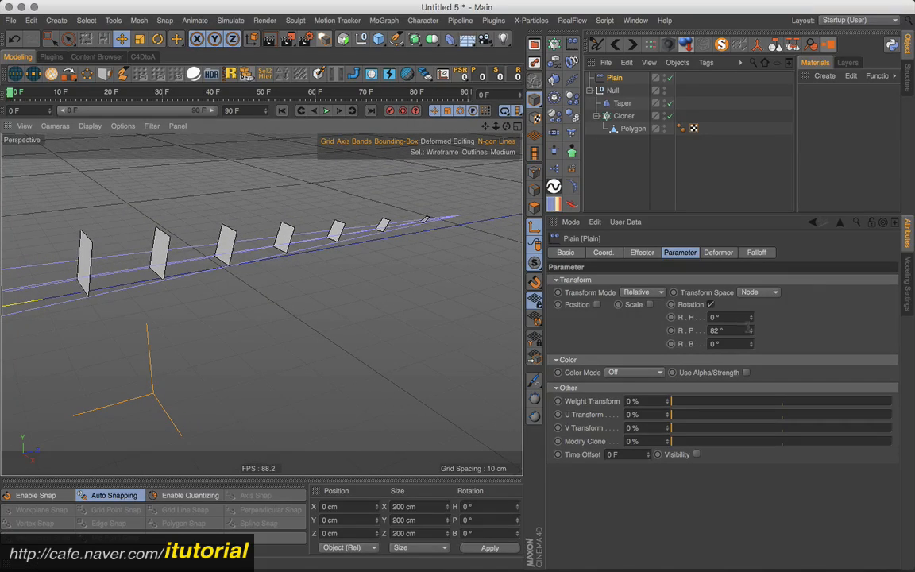
Try the Plain effector's pitch rotation at 89° and at 38°, checking the clones for distortion.
{"action": "mouse_move", "coordinate": [750, 330]}
{"action": "left_mouse_down"}
{"action": "mouse_move", "coordinate": [736, 308]}
{"action": "mouse_move", "coordinate": [732, 326]}
{"action": "left_mouse_up"}
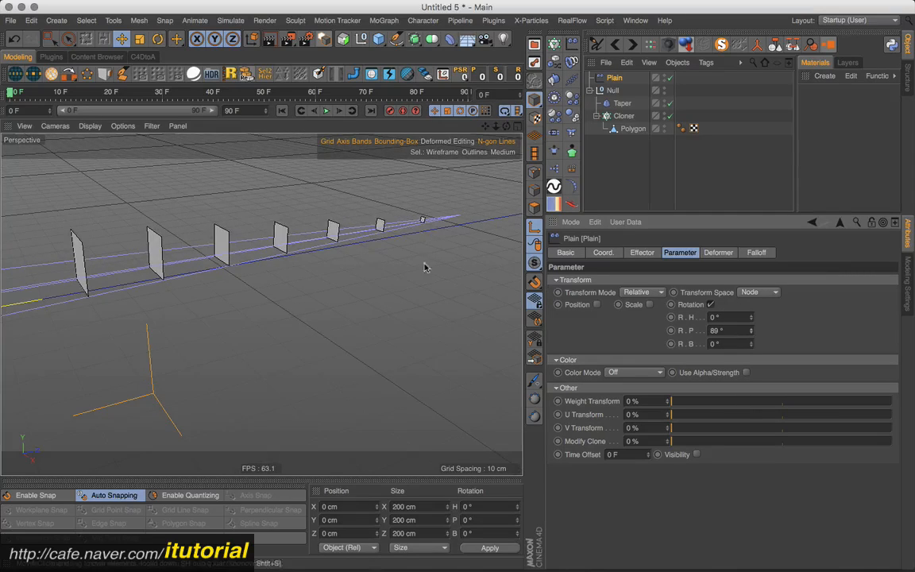
{"action": "left_click_drag", "start_coordinate": [401, 258], "coordinate": [376, 242], "text": "alt"}
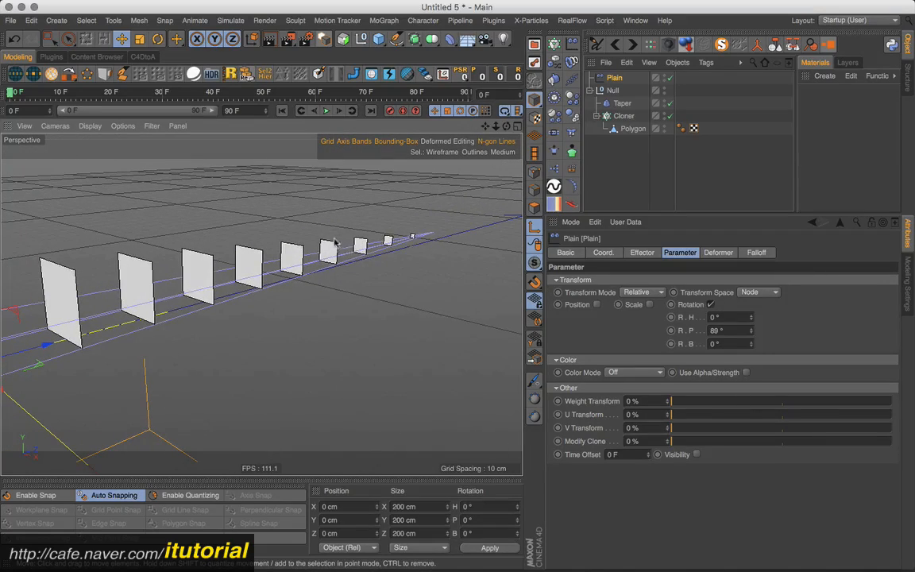
{"action": "left_click_drag", "start_coordinate": [753, 332], "coordinate": [747, 361]}
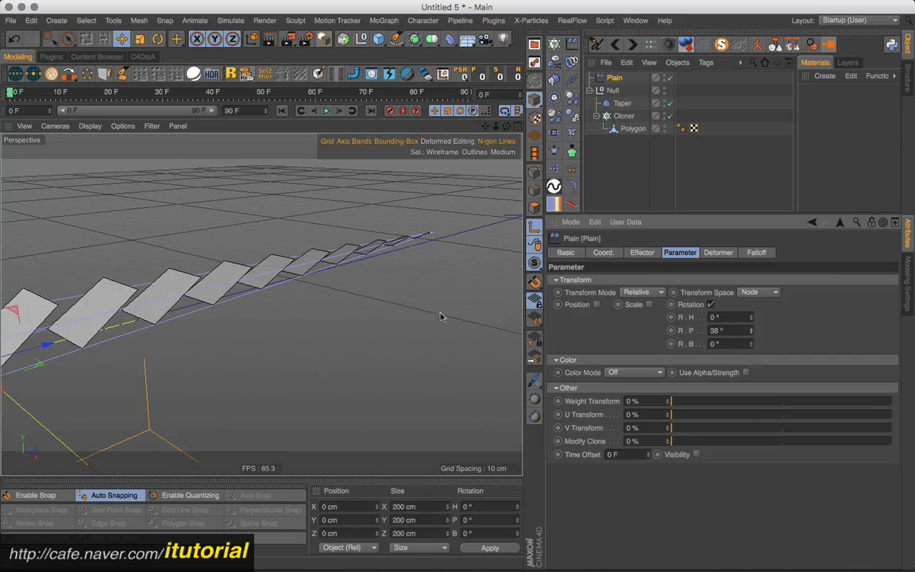
{"action": "mouse_move", "coordinate": [441, 315]}
{"action": "left_mouse_down", "text": "alt"}
{"action": "mouse_move", "coordinate": [316, 298]}
{"action": "mouse_move", "coordinate": [404, 280]}
{"action": "mouse_move", "coordinate": [261, 307]}
{"action": "mouse_move", "coordinate": [222, 226]}
{"action": "mouse_move", "coordinate": [268, 246]}
{"action": "mouse_move", "coordinate": [290, 236]}
{"action": "left_mouse_up", "text": "alt"}
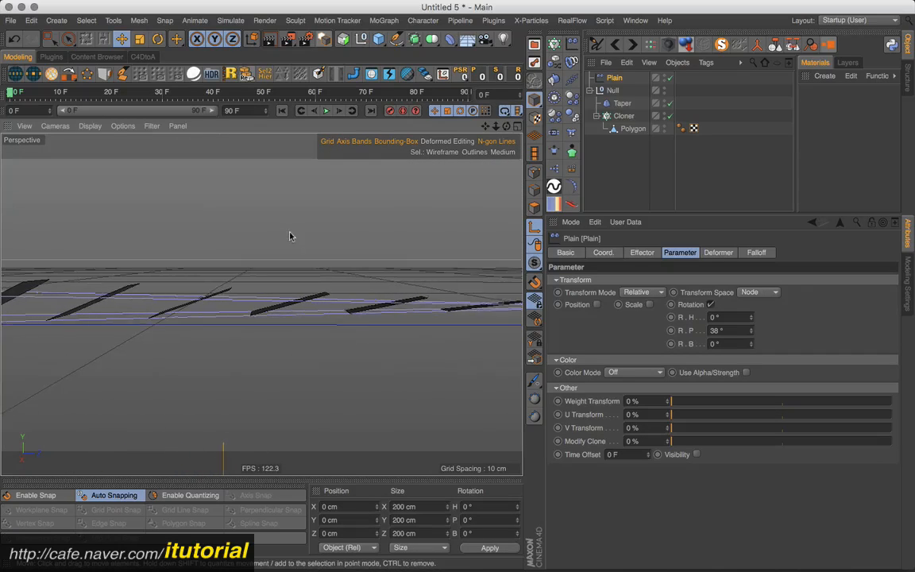
Try the Taper deformer with an X size of 0 cm and undo the change.
{"action": "left_click", "coordinate": [622, 103]}
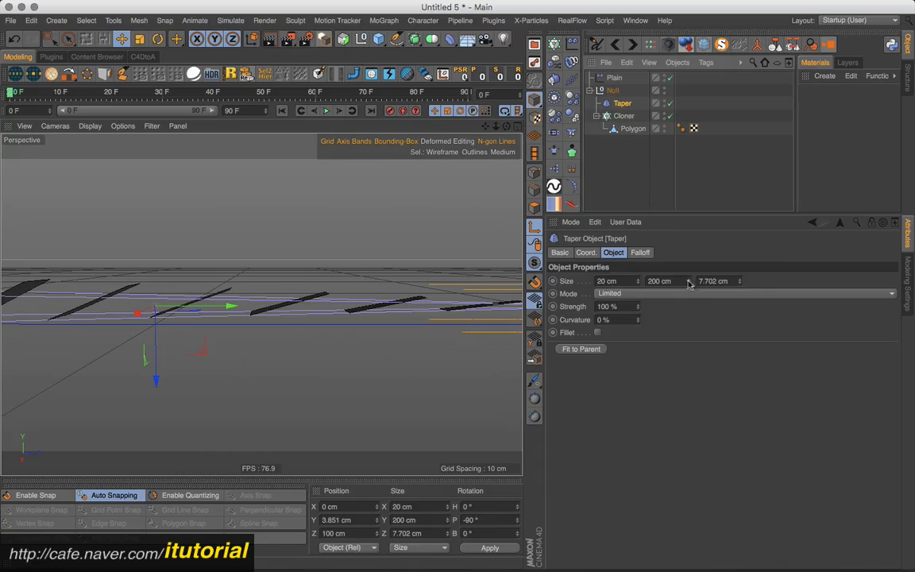
{"action": "double_click", "coordinate": [623, 280]}
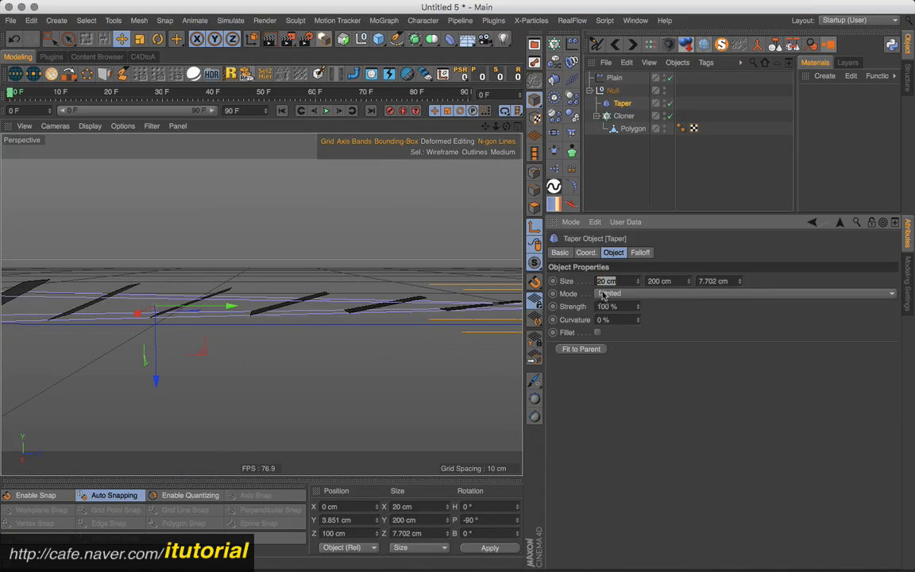
{"action": "key", "text": "Return"}
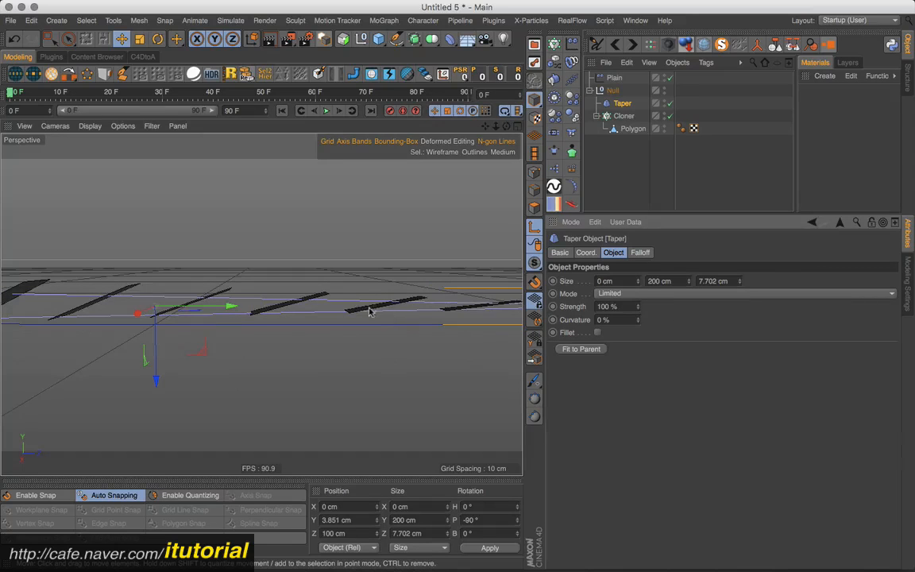
{"action": "left_click_drag", "start_coordinate": [368, 310], "coordinate": [379, 361], "text": "alt"}
{"action": "key", "text": "super+z"}
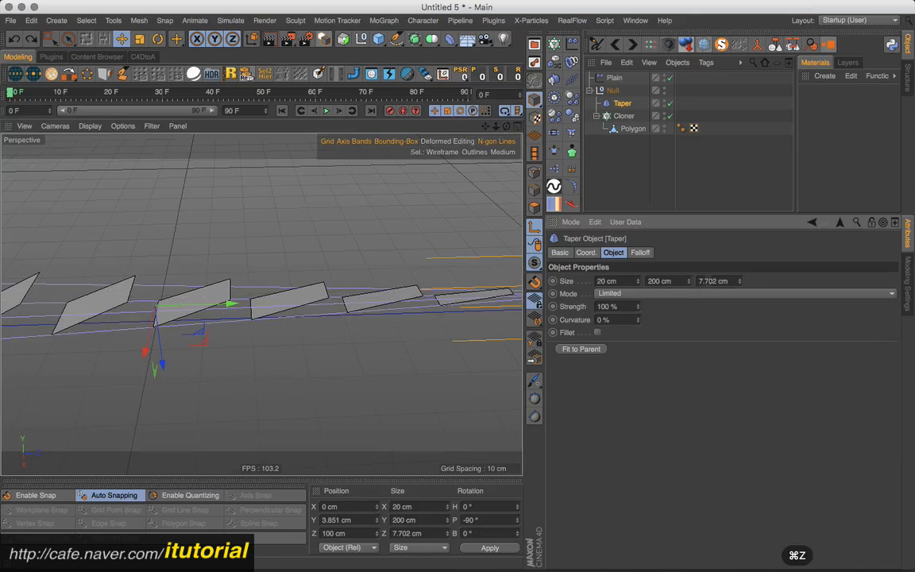
Set the Taper deformer's Z size to 0 cm.
{"action": "double_click", "coordinate": [724, 281]}
{"action": "type", "text": "0"}
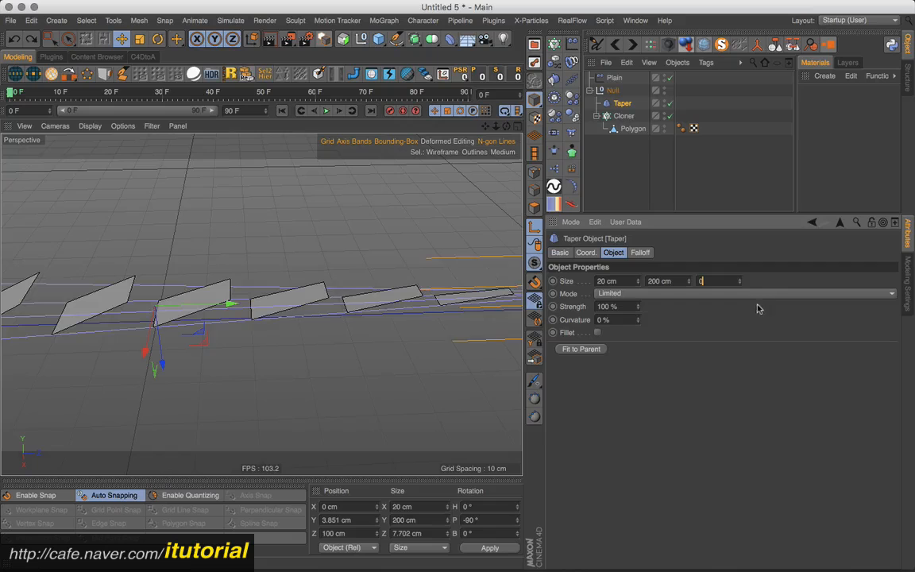
{"action": "key", "text": "Return"}
Set the Plain effector's pitch rotation to 92° and inspect the undistorted clones.
{"action": "left_click", "coordinate": [616, 78]}
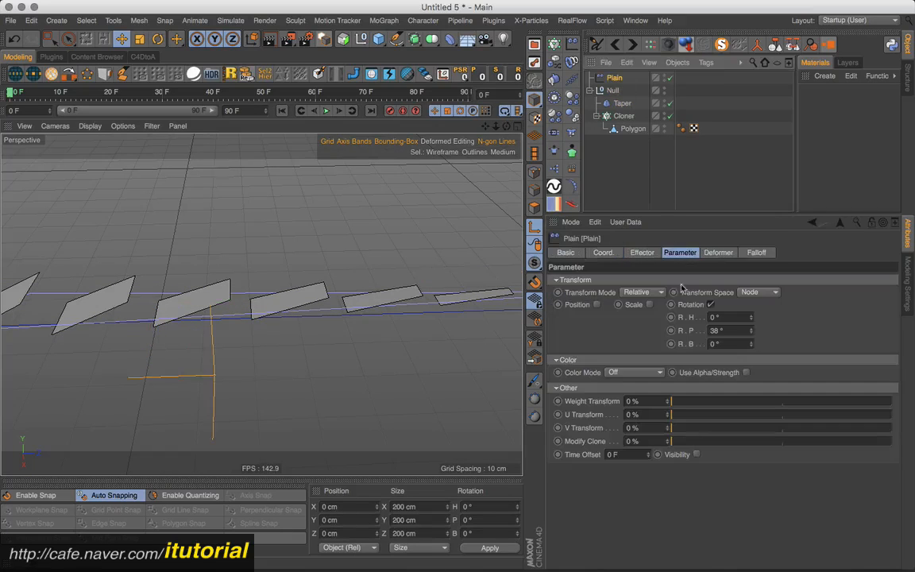
{"action": "mouse_move", "coordinate": [751, 330]}
{"action": "left_mouse_down"}
{"action": "mouse_move", "coordinate": [745, 262]}
{"action": "mouse_move", "coordinate": [737, 289]}
{"action": "mouse_move", "coordinate": [725, 271]}
{"action": "mouse_move", "coordinate": [732, 316]}
{"action": "mouse_move", "coordinate": [725, 287]}
{"action": "mouse_move", "coordinate": [719, 321]}
{"action": "mouse_move", "coordinate": [720, 262]}
{"action": "mouse_move", "coordinate": [663, 293]}
{"action": "left_mouse_up"}
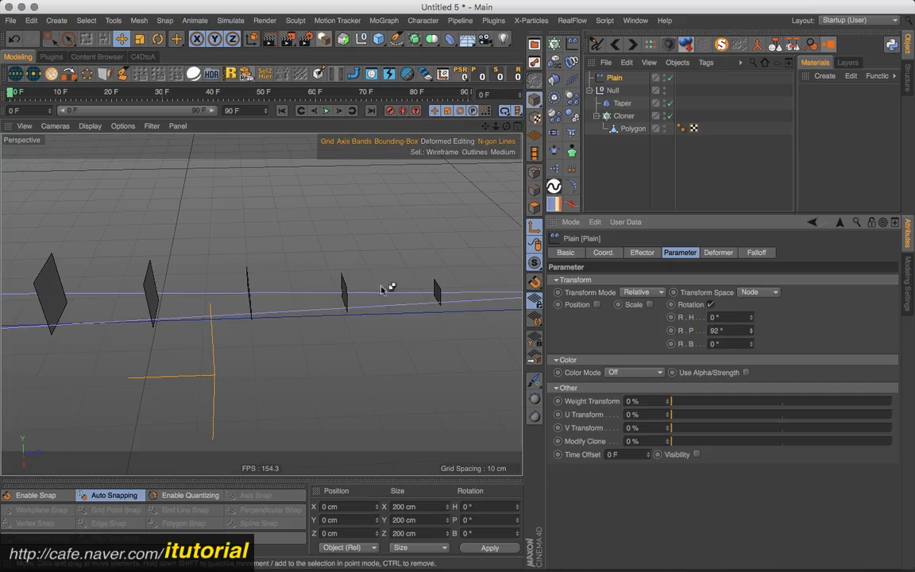
{"action": "scroll", "coordinate": [388, 288], "scroll_direction": "down", "scroll_amount": 3}
{"action": "mouse_move", "coordinate": [359, 317]}
{"action": "left_mouse_down", "text": "alt"}
{"action": "mouse_move", "coordinate": [410, 311]}
{"action": "mouse_move", "coordinate": [592, 203]}
{"action": "left_mouse_up", "text": "alt"}
Give the Plain effector a Sphere falloff and vary its scale to test the unfolding.
{"action": "left_click", "coordinate": [759, 252]}
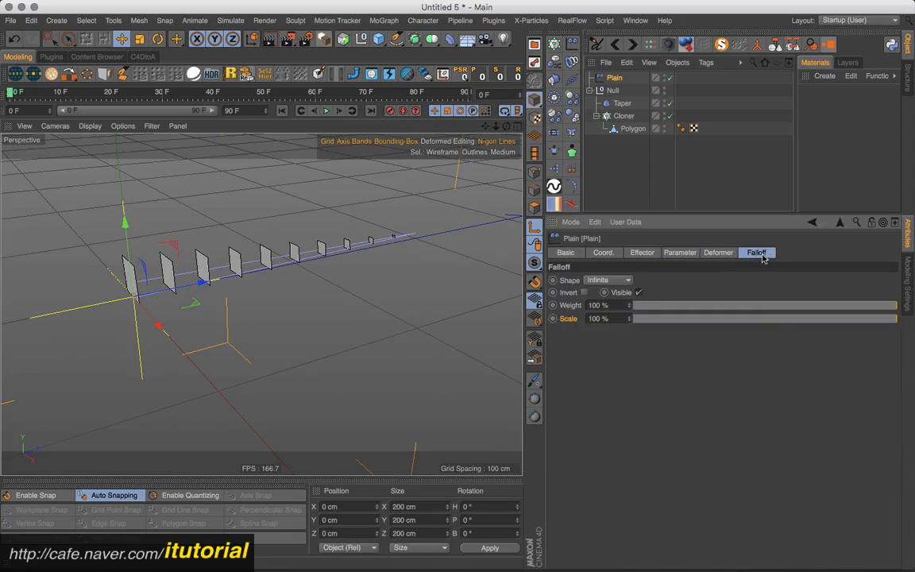
{"action": "left_click", "coordinate": [626, 281]}
{"action": "left_click", "coordinate": [613, 397]}
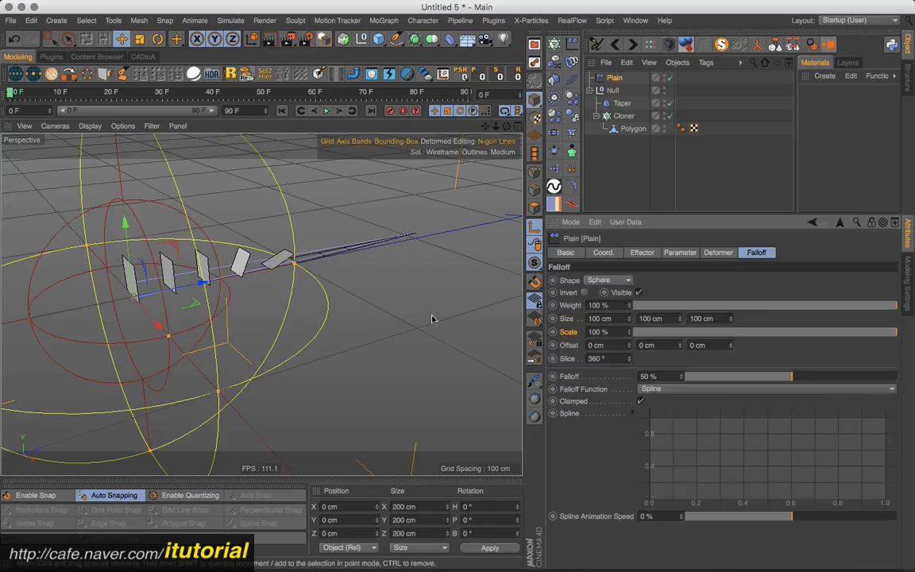
{"action": "left_click_drag", "start_coordinate": [629, 332], "coordinate": [326, 244]}
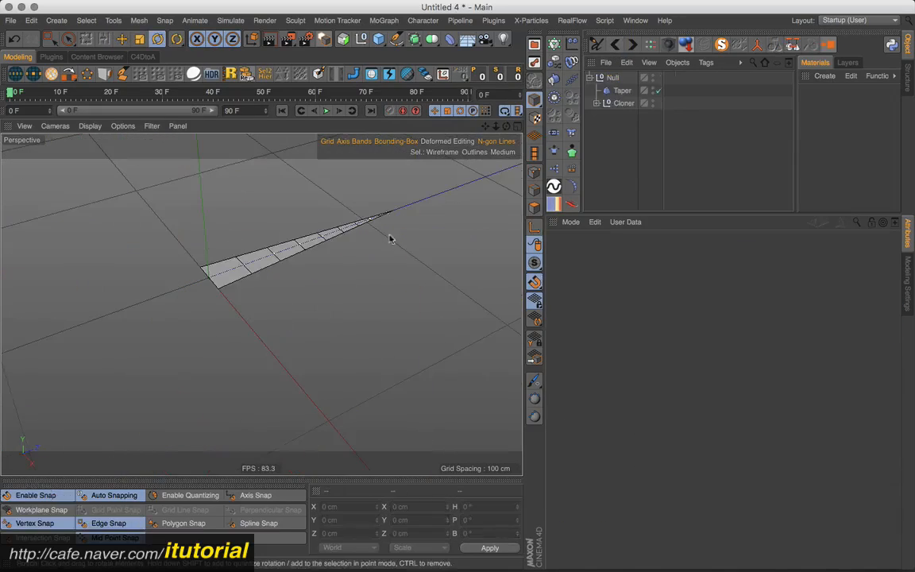
In the Untitled 4 scene, convert the tapered Null hierarchy with Current State to Object and delete the original hierarchy.
{"action": "left_click_drag", "start_coordinate": [370, 258], "coordinate": [367, 270], "text": "alt"}
{"action": "left_click_drag", "start_coordinate": [380, 258], "coordinate": [290, 291], "text": "alt"}
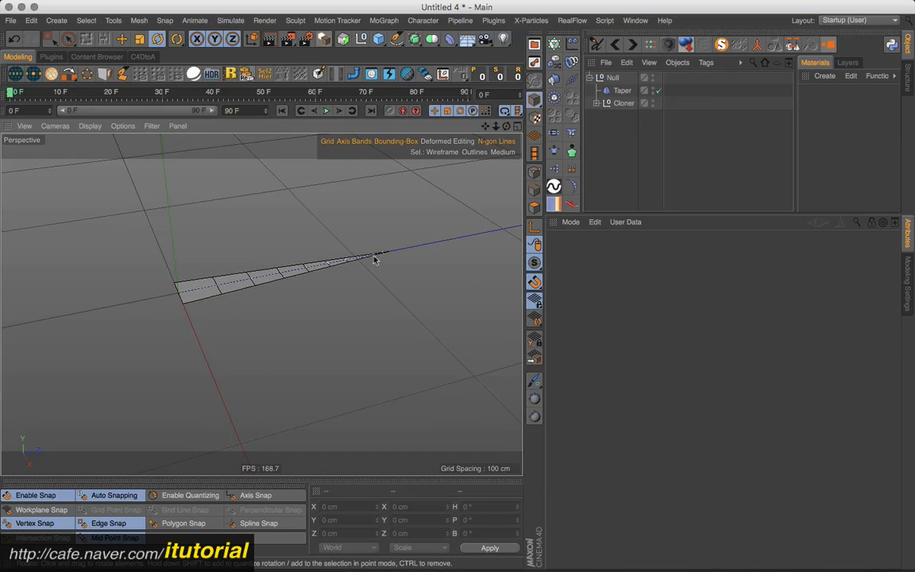
{"action": "left_click", "coordinate": [621, 90]}
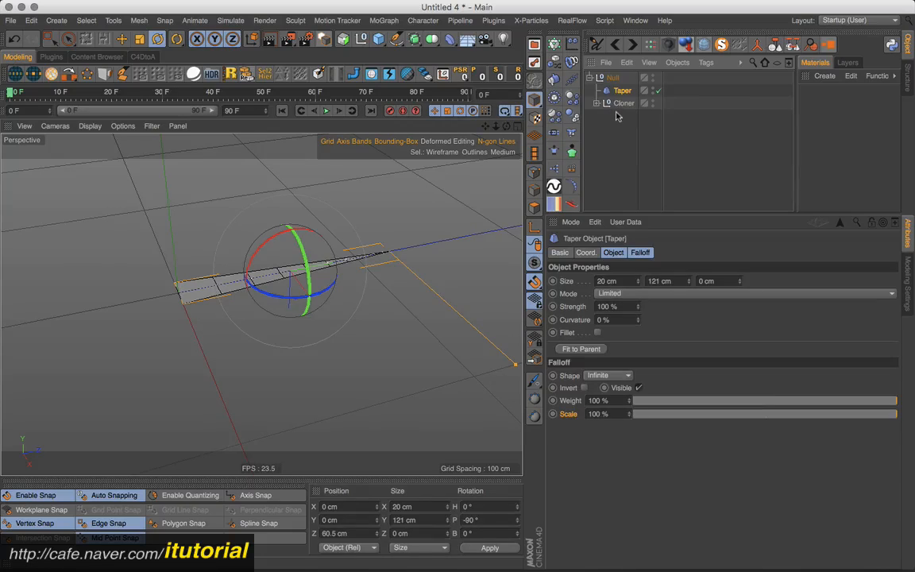
{"action": "left_click", "coordinate": [612, 112]}
{"action": "left_click", "coordinate": [613, 78]}
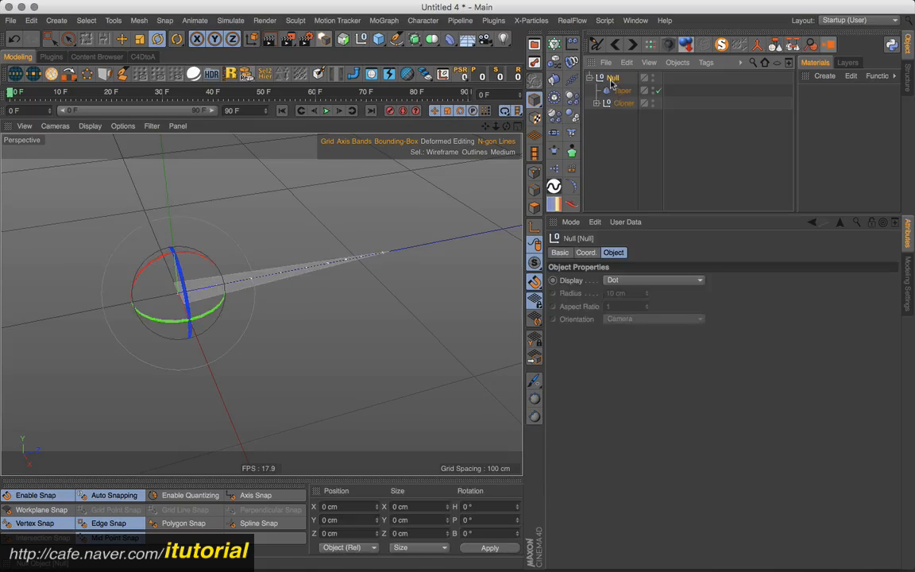
{"action": "left_click", "coordinate": [677, 62]}
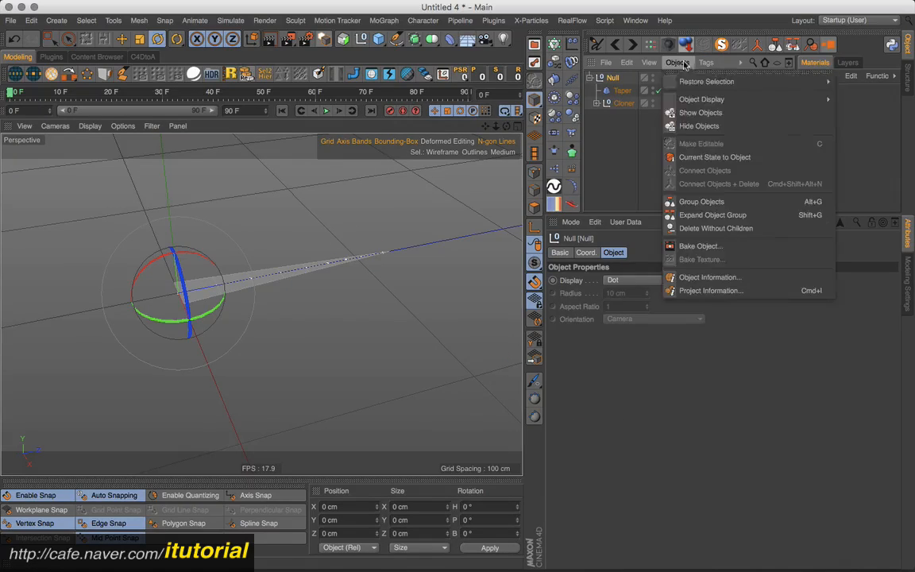
{"action": "left_click", "coordinate": [703, 157]}
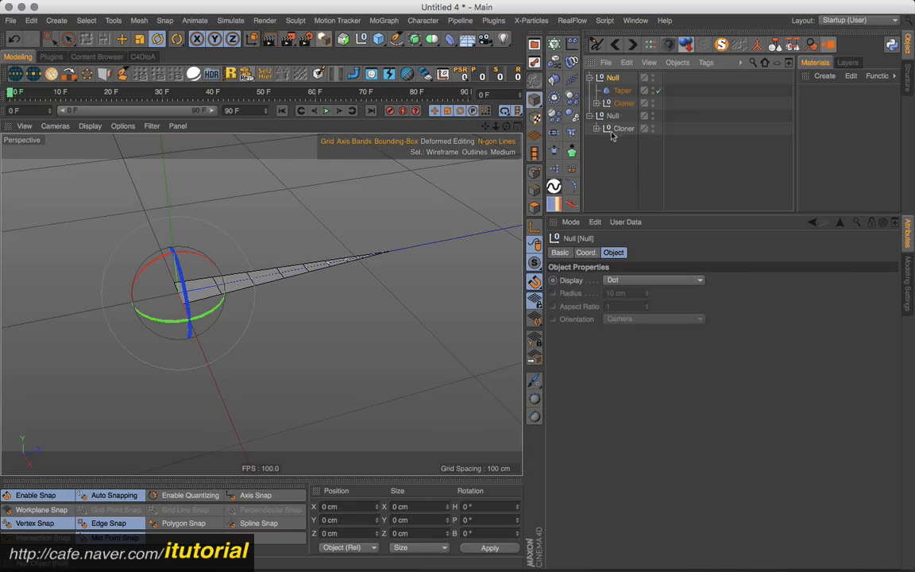
{"action": "key", "text": "Delete"}
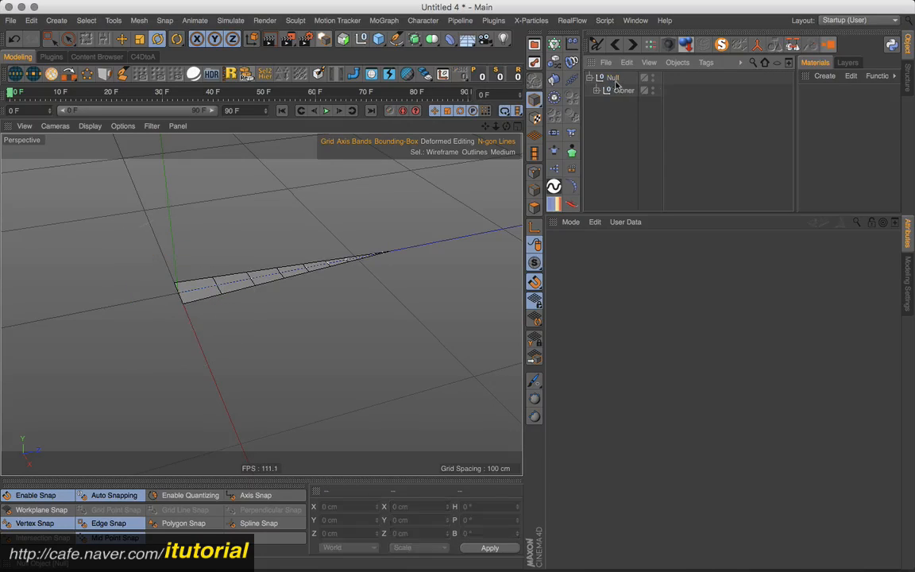
Take the baked Cloner null out of its parent Null and delete the empty parent.
{"action": "left_click", "coordinate": [612, 82]}
{"action": "left_click", "coordinate": [619, 91]}
{"action": "left_click", "coordinate": [596, 90]}
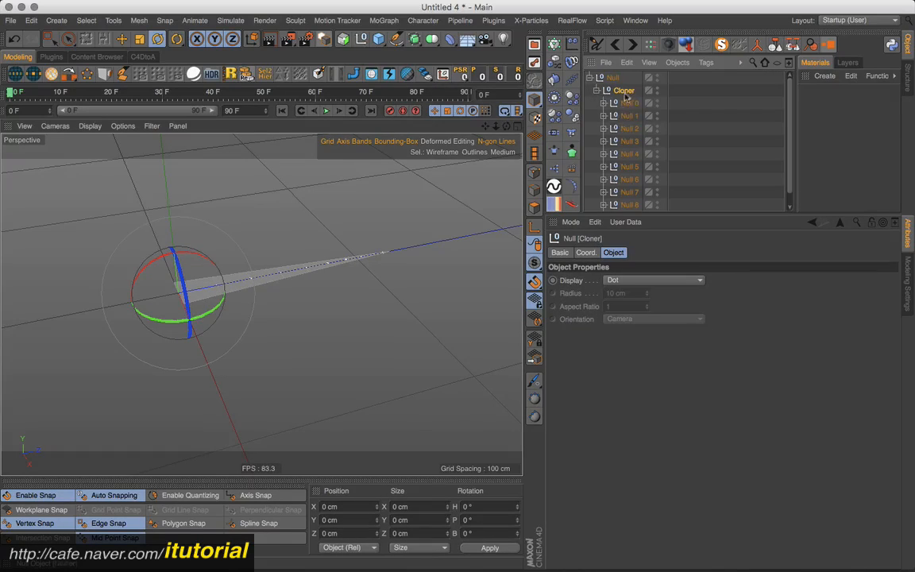
{"action": "left_click", "coordinate": [597, 91]}
{"action": "left_click_drag", "start_coordinate": [624, 90], "coordinate": [616, 73]}
{"action": "key", "text": "Delete"}
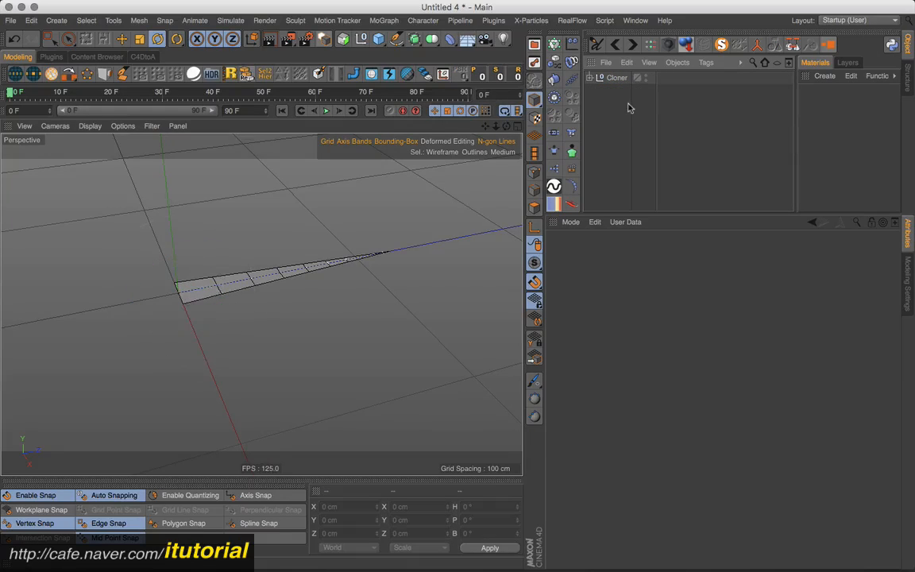
Move the Cloner null's axis along Z to the strip's pointed tip at 121 cm, leaving the polygons in place.
{"action": "left_click_drag", "start_coordinate": [321, 268], "coordinate": [349, 277], "text": "alt"}
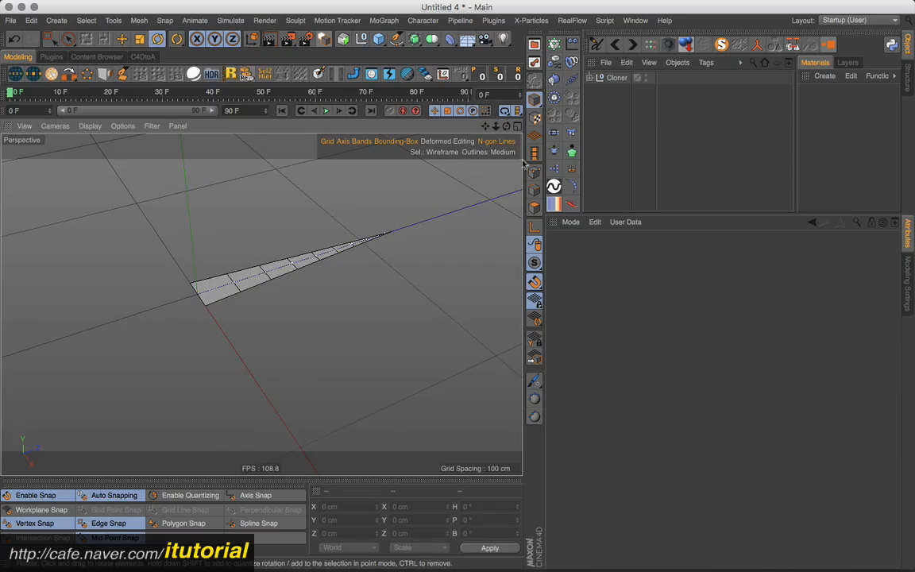
{"action": "left_click", "coordinate": [615, 78]}
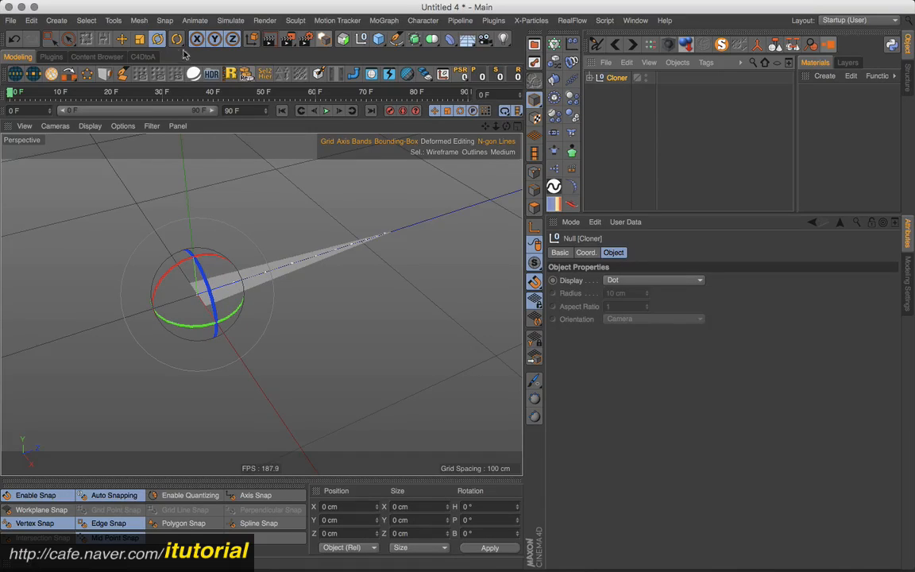
{"action": "left_click", "coordinate": [123, 39]}
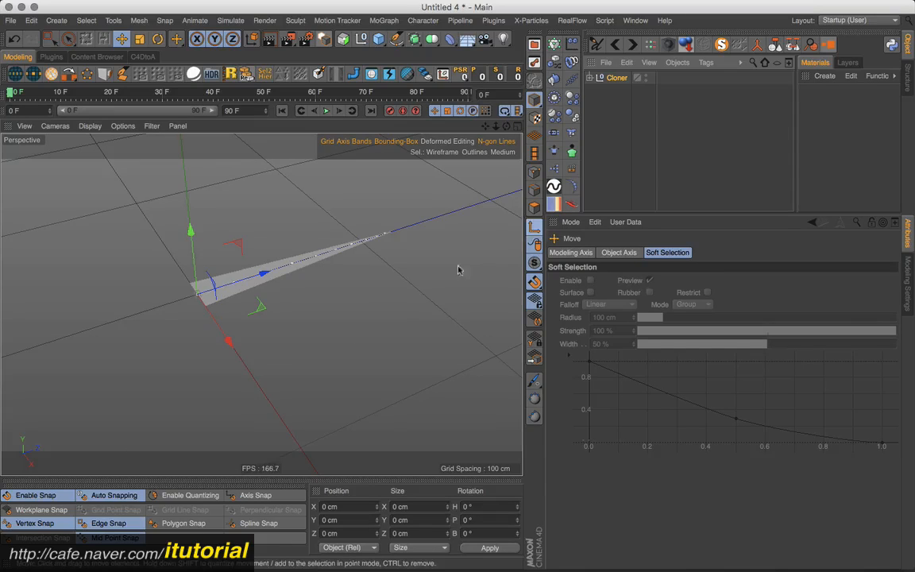
{"action": "left_click", "coordinate": [108, 524]}
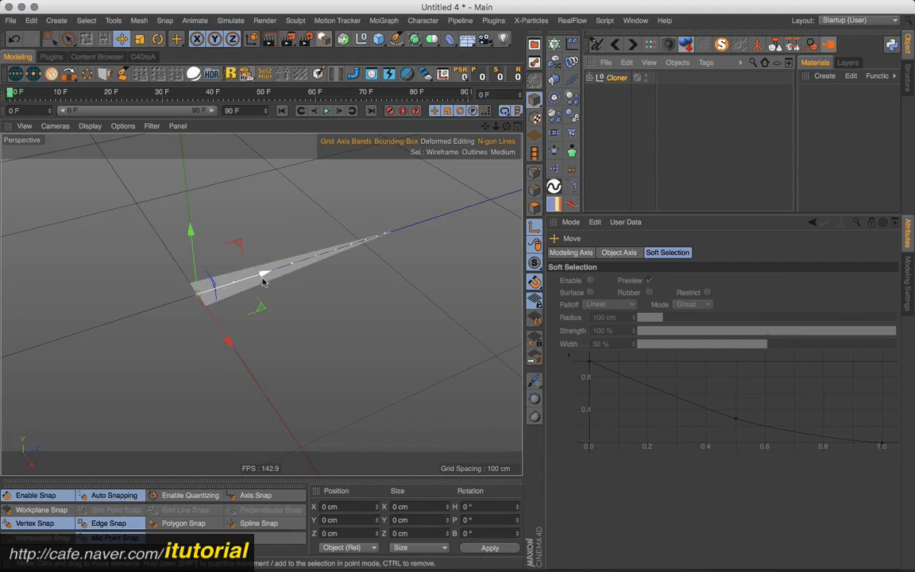
{"action": "left_click_drag", "start_coordinate": [261, 274], "coordinate": [429, 238]}
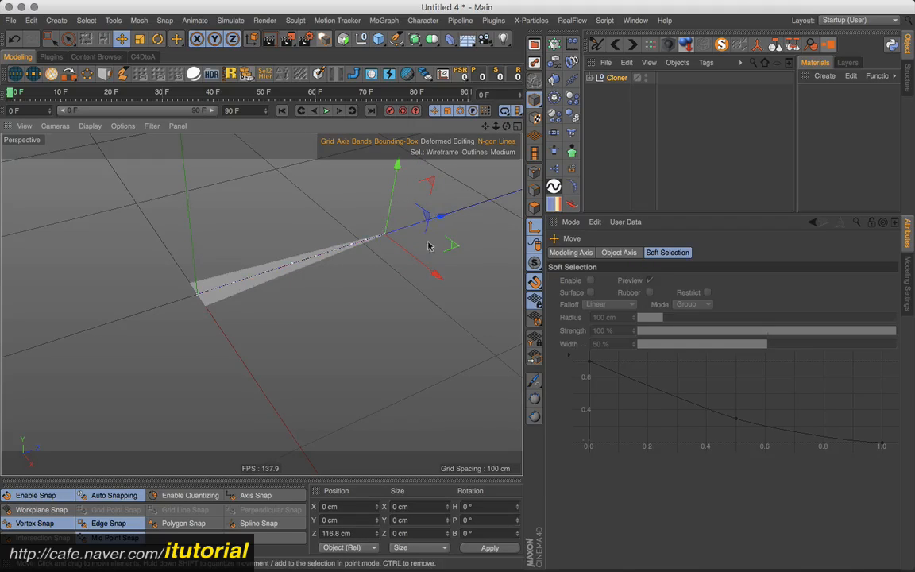
{"action": "scroll", "coordinate": [433, 220], "scroll_direction": "up", "scroll_amount": 5}
{"action": "left_click_drag", "start_coordinate": [467, 197], "coordinate": [296, 302], "text": "alt"}
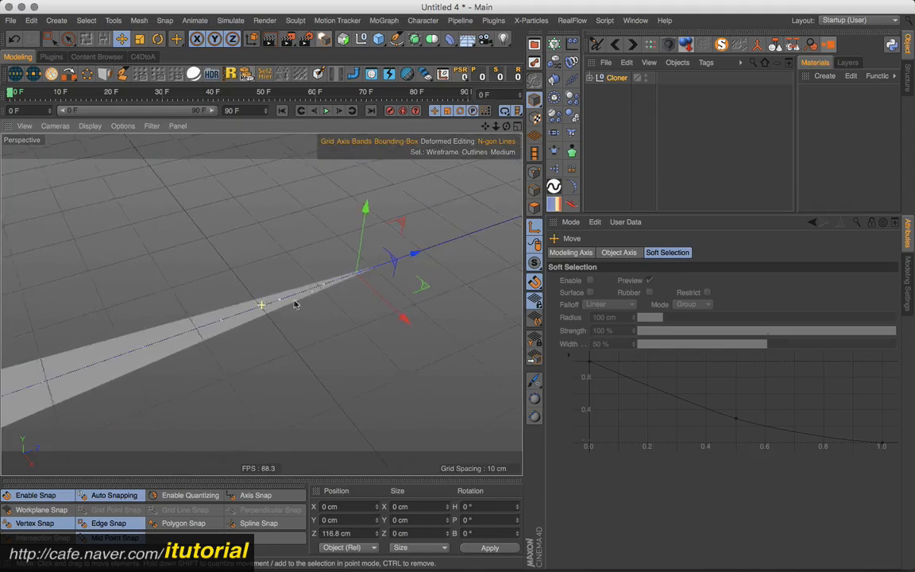
{"action": "left_click_drag", "start_coordinate": [393, 300], "coordinate": [414, 287], "text": "alt"}
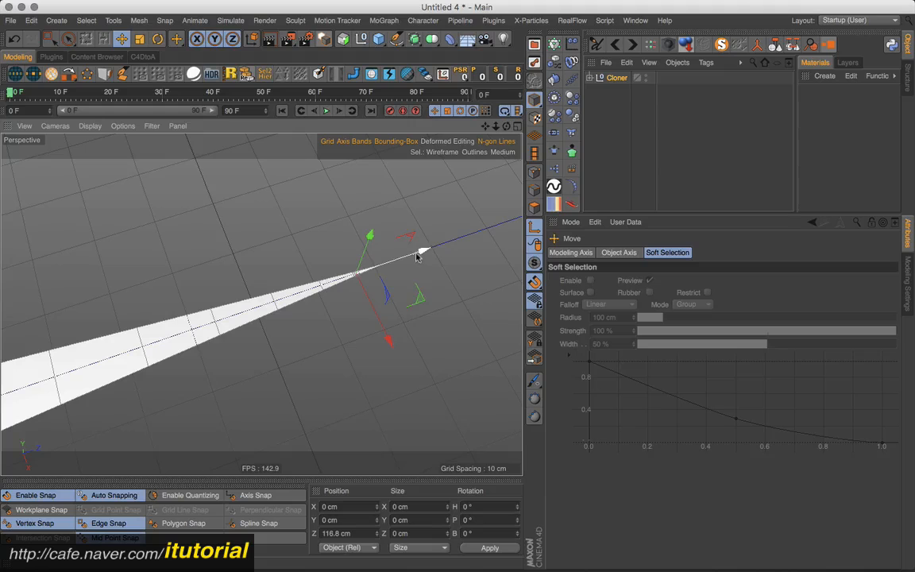
{"action": "left_click_drag", "start_coordinate": [418, 250], "coordinate": [438, 249]}
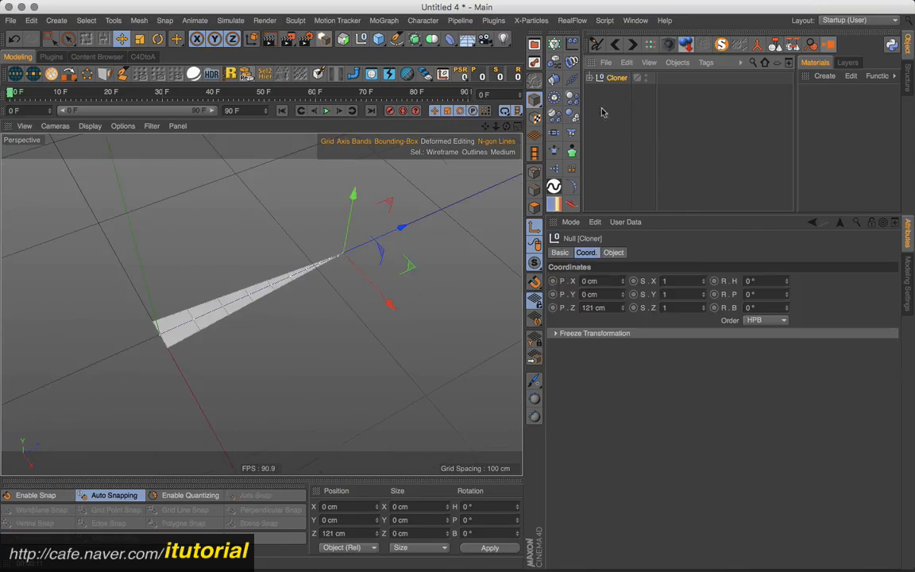
{"action": "left_click", "coordinate": [614, 94]}
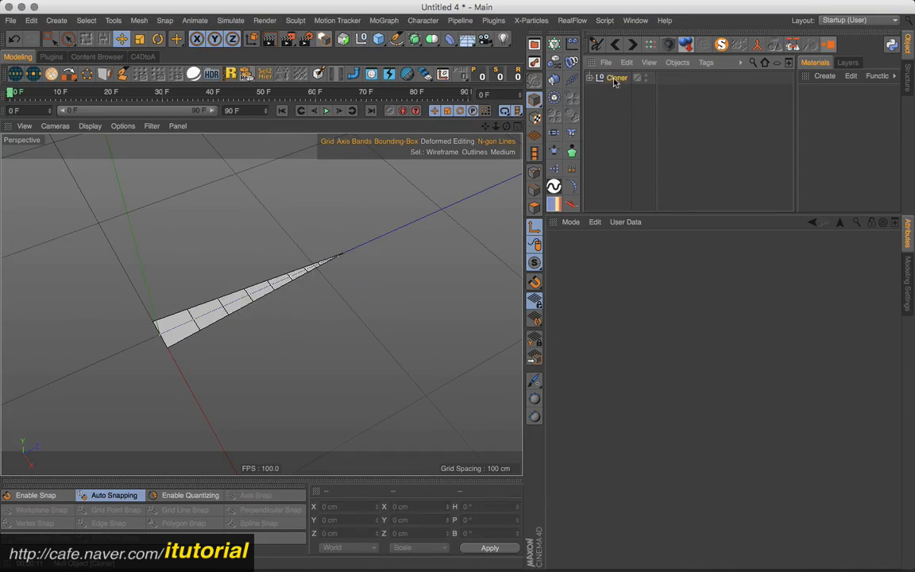
Put the baked Cloner null inside a new Cloner object and set that cloner's mode to Radial.
{"action": "left_click", "coordinate": [617, 80]}
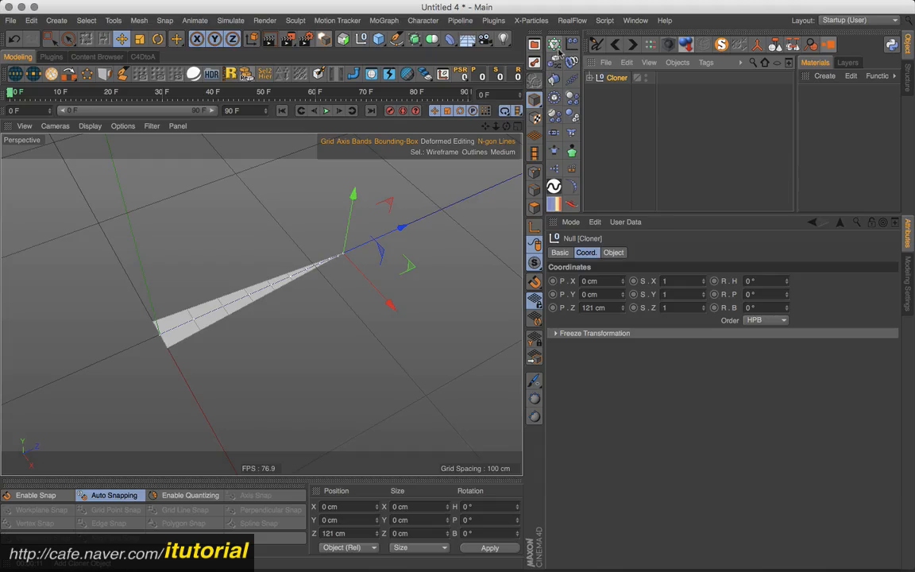
{"action": "left_click", "coordinate": [555, 46], "text": "alt"}
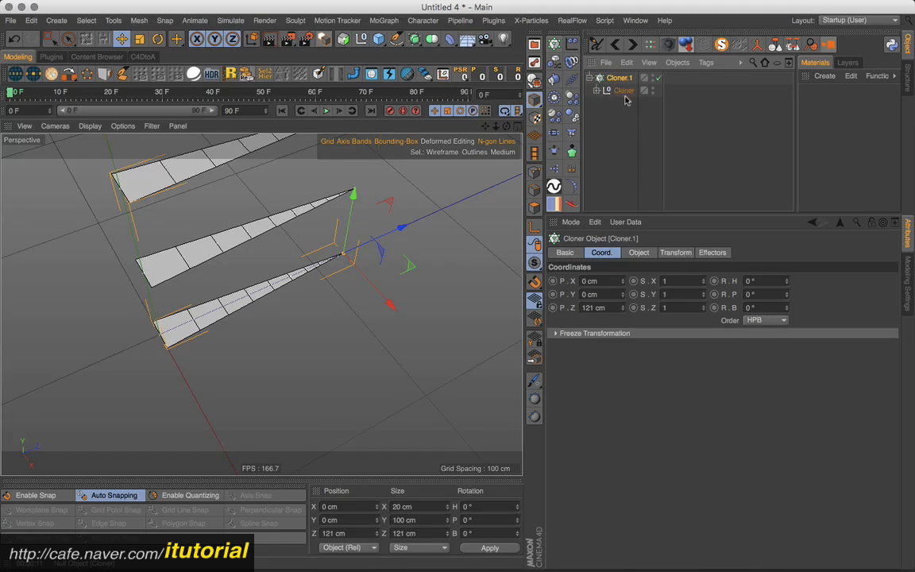
{"action": "left_click", "coordinate": [618, 85]}
{"action": "left_click", "coordinate": [618, 79]}
{"action": "left_click", "coordinate": [638, 254]}
{"action": "left_click", "coordinate": [621, 281]}
{"action": "left_click", "coordinate": [612, 317]}
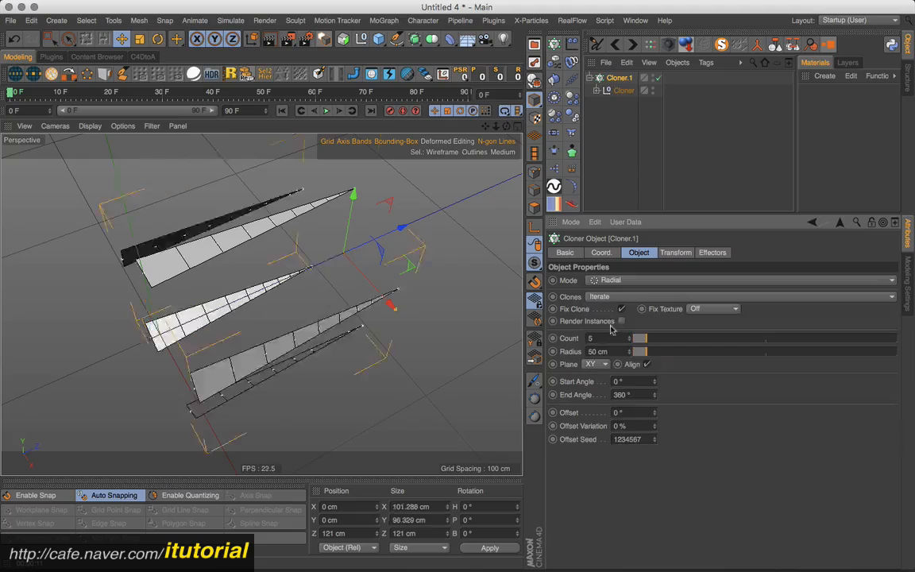
Set the radial cloner's plane to XZ, its radius to 0 cm and its count to 38.
{"action": "left_click", "coordinate": [596, 364]}
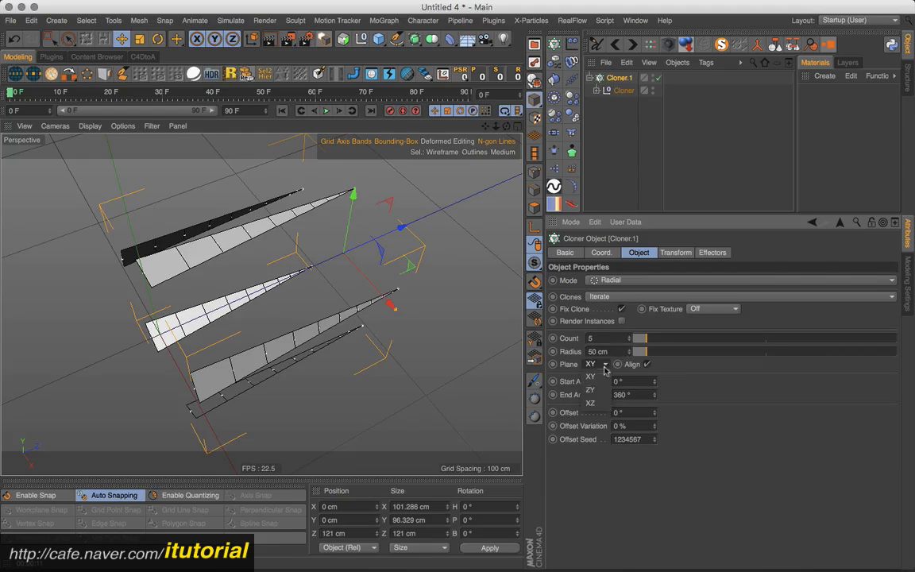
{"action": "left_click", "coordinate": [600, 408]}
{"action": "left_click_drag", "start_coordinate": [643, 351], "coordinate": [599, 363]}
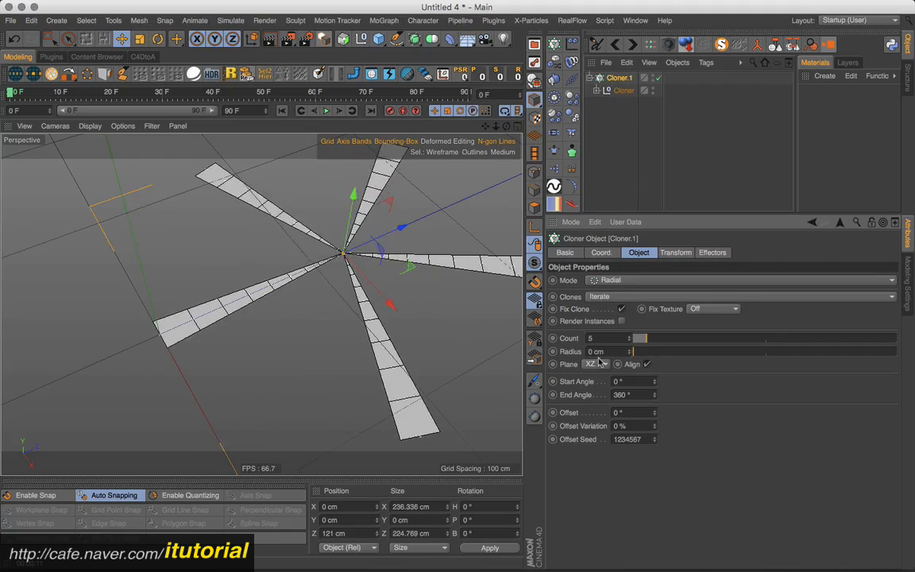
{"action": "left_click_drag", "start_coordinate": [649, 340], "coordinate": [734, 328]}
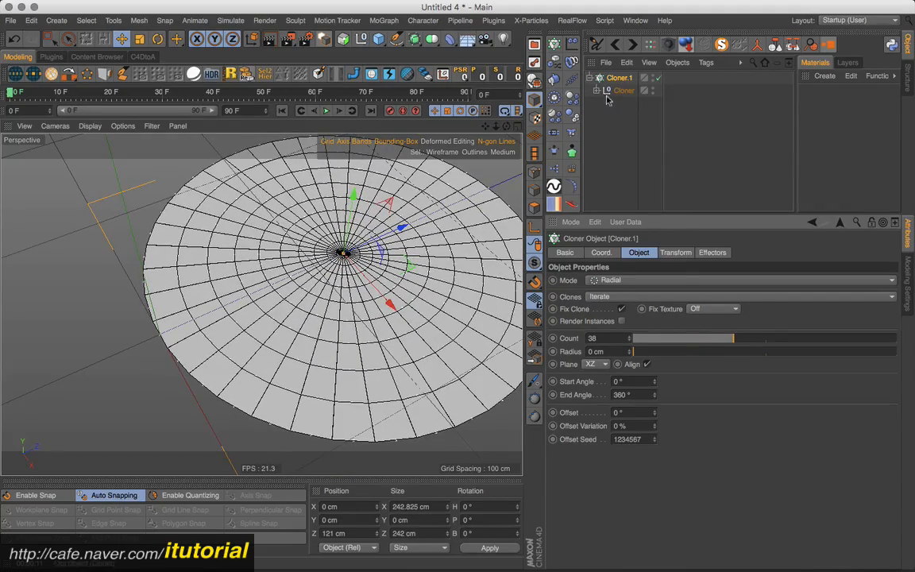
Examine the cloned disc and its outer rim closely for gaps between neighbouring strips.
{"action": "left_click", "coordinate": [610, 109]}
{"action": "left_click", "coordinate": [619, 77]}
{"action": "right_click_drag", "start_coordinate": [435, 184], "coordinate": [202, 318], "text": "alt"}
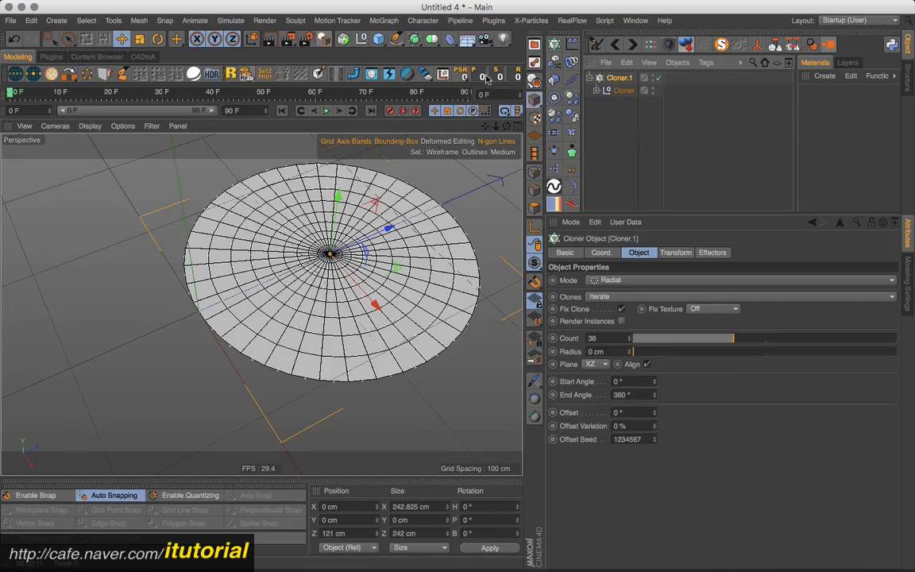
{"action": "middle_click_drag", "start_coordinate": [500, 171], "coordinate": [347, 257], "text": "alt"}
{"action": "right_click_drag", "start_coordinate": [333, 261], "coordinate": [333, 296], "text": "alt"}
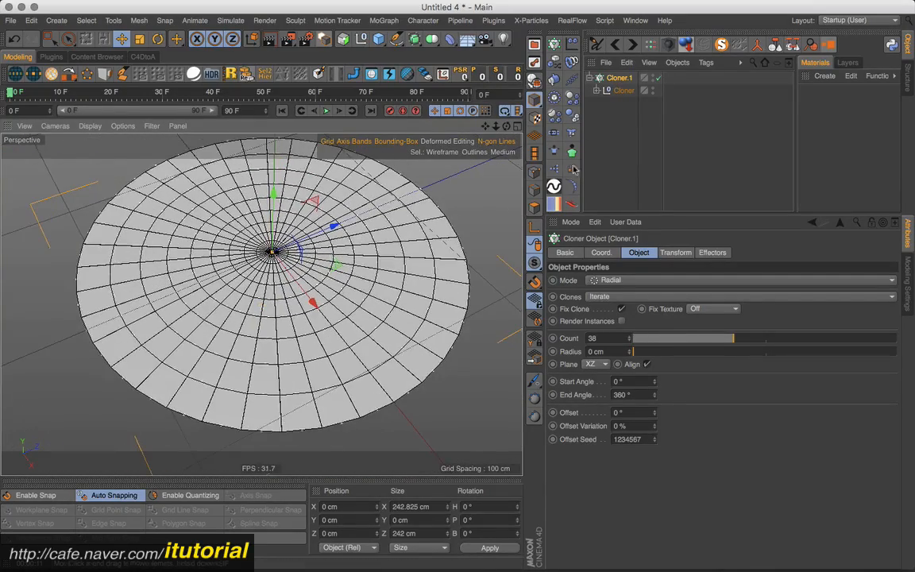
{"action": "left_click", "coordinate": [612, 109]}
{"action": "left_click", "coordinate": [620, 78]}
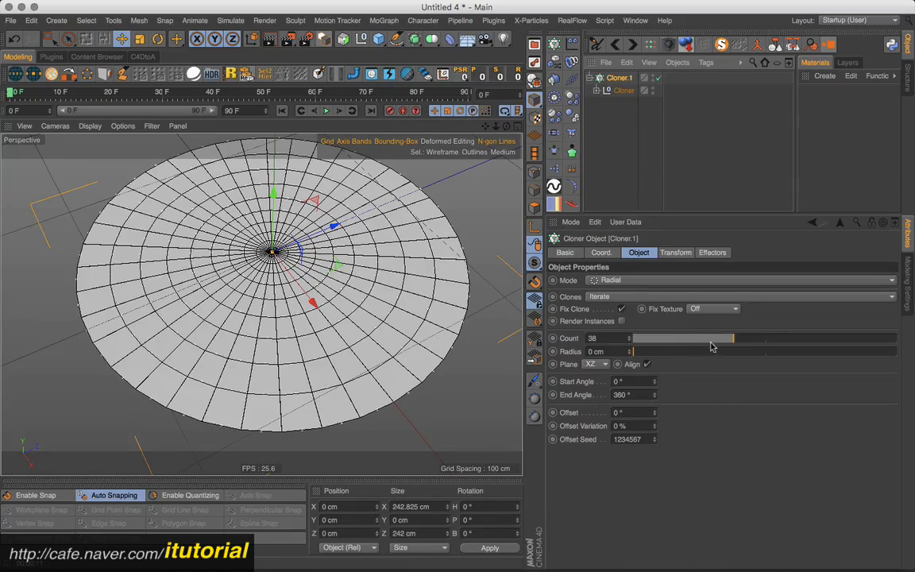
{"action": "right_click_drag", "start_coordinate": [317, 372], "coordinate": [335, 361], "text": "alt"}
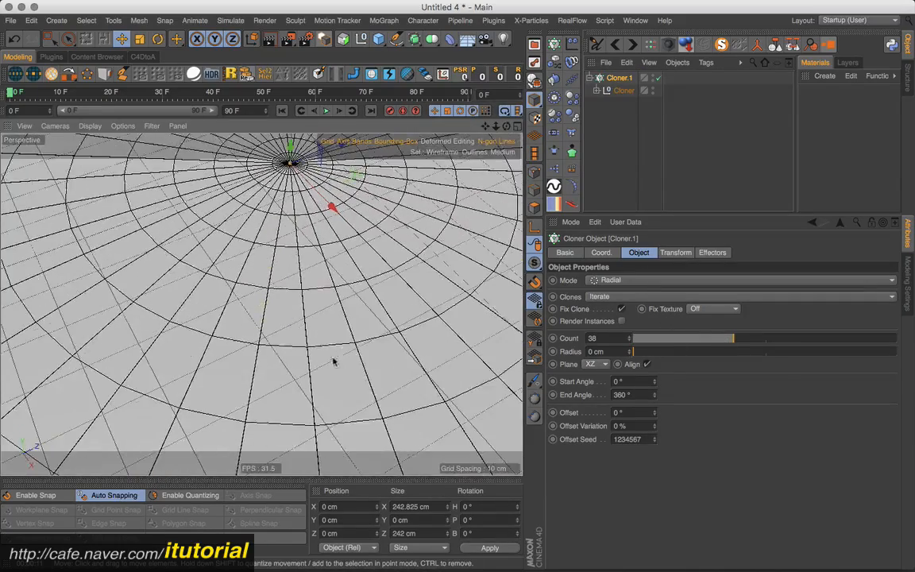
{"action": "middle_click_drag", "start_coordinate": [335, 361], "coordinate": [337, 306], "text": "alt"}
{"action": "right_click_drag", "start_coordinate": [337, 306], "coordinate": [348, 303], "text": "alt"}
{"action": "left_click_drag", "start_coordinate": [347, 303], "coordinate": [312, 331], "text": "alt"}
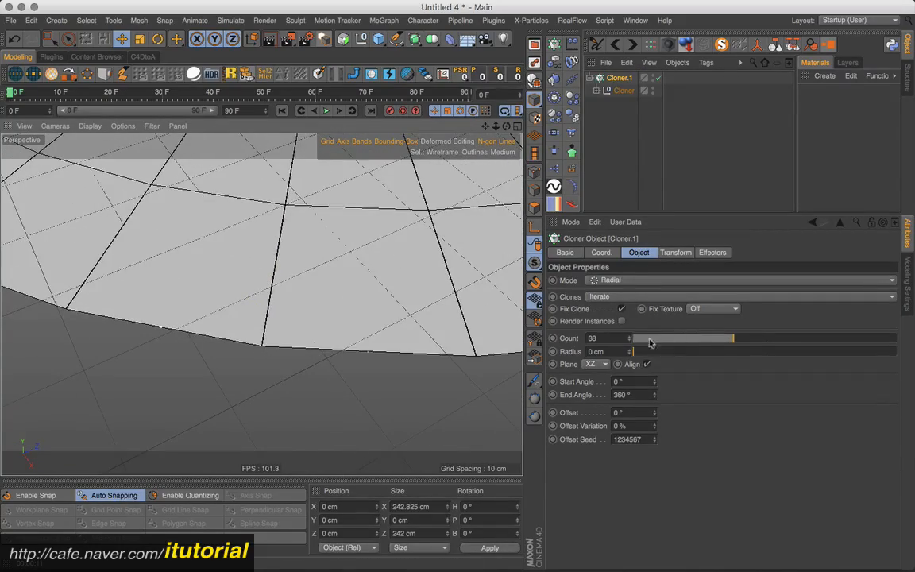
{"action": "left_click", "coordinate": [631, 337]}
{"action": "left_click", "coordinate": [629, 340]}
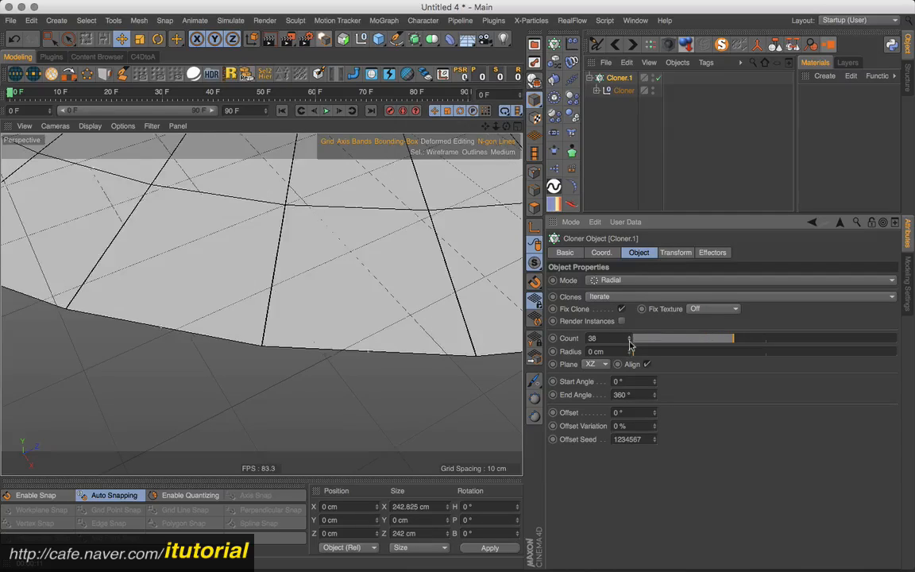
{"action": "left_click", "coordinate": [629, 340]}
{"action": "left_click", "coordinate": [629, 337]}
Set the clones' X scale to 1.003 in the radial cloner's transform and render the view at the rim to check the seams.
{"action": "left_click", "coordinate": [676, 252]}
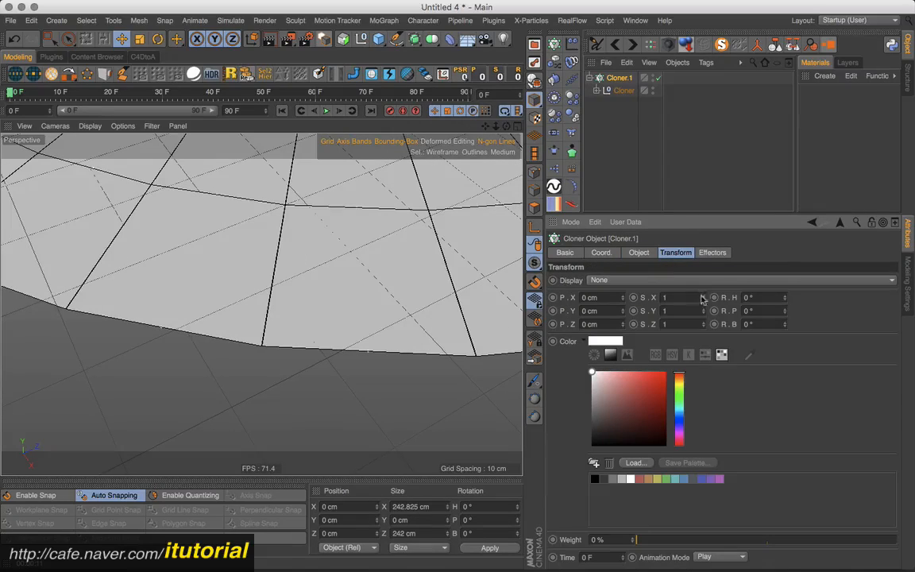
{"action": "left_click_drag", "start_coordinate": [704, 300], "coordinate": [703, 299]}
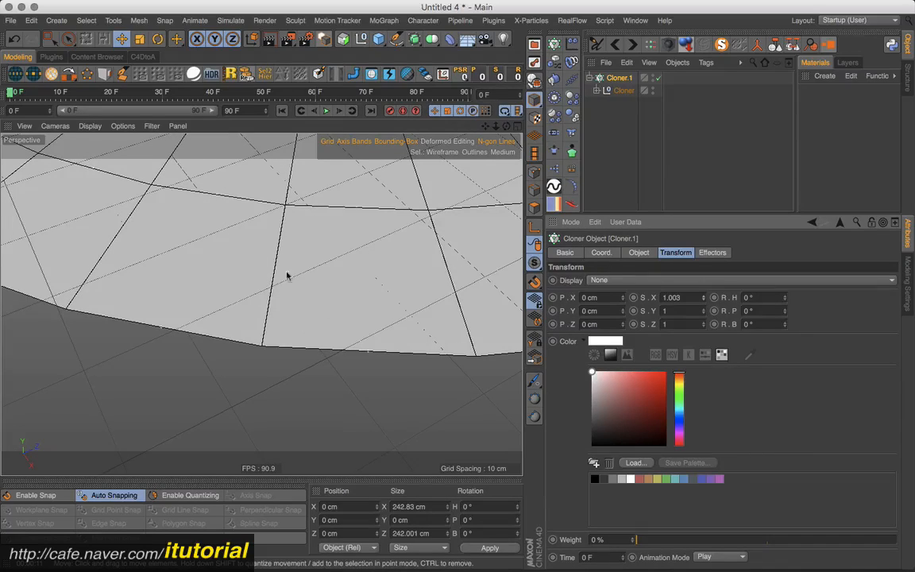
{"action": "scroll", "coordinate": [302, 299], "scroll_direction": "up", "scroll_amount": 5}
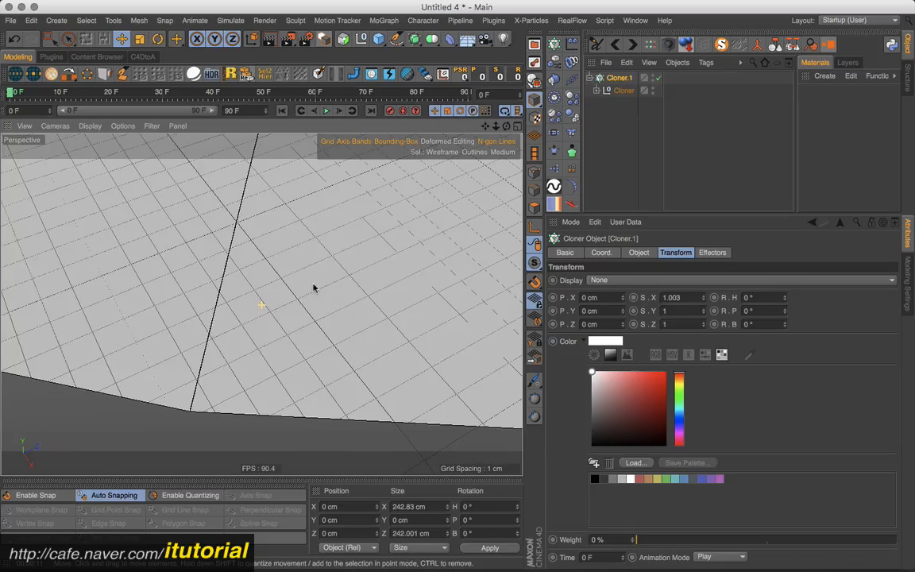
{"action": "left_click", "coordinate": [270, 40]}
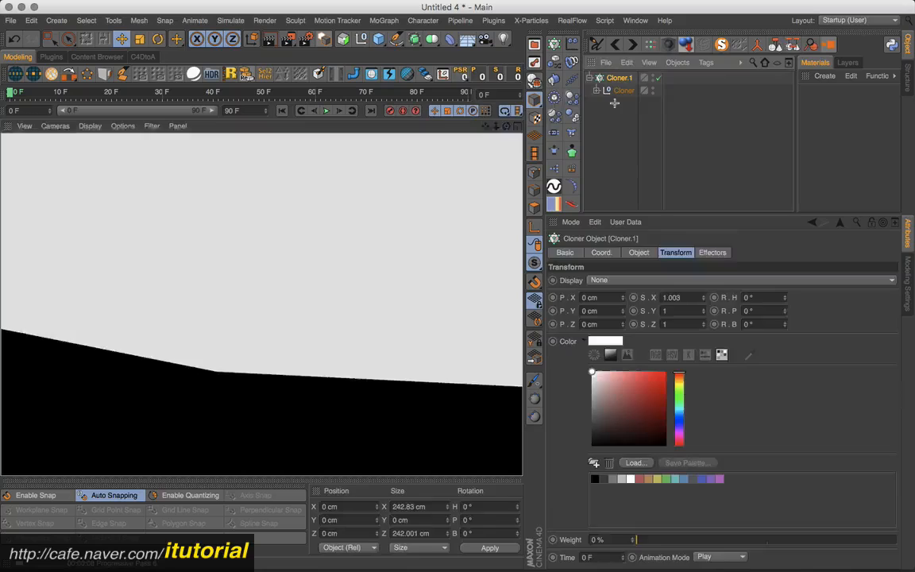
{"action": "left_click", "coordinate": [611, 106]}
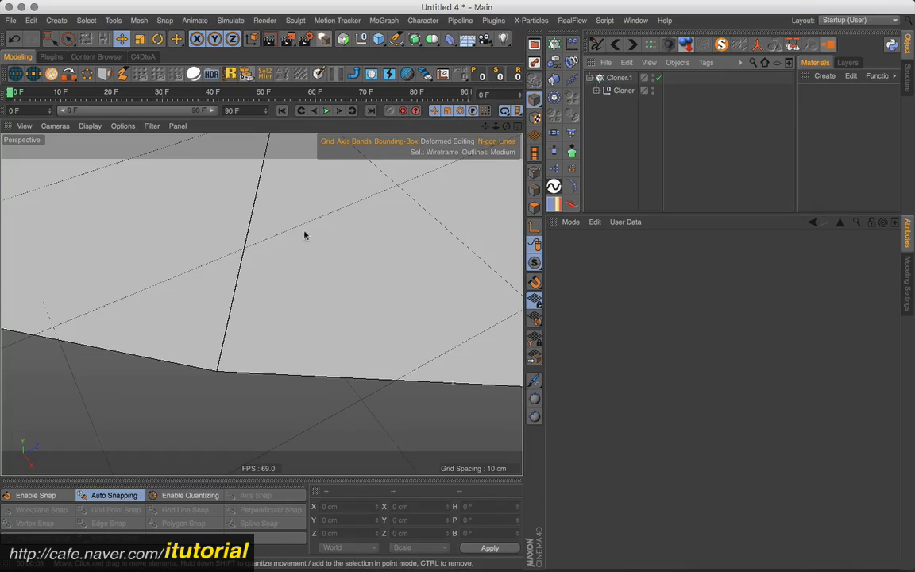
Make the radial cloner Cloner.1 editable so that each strip becomes its own null.
{"action": "scroll", "coordinate": [332, 220], "scroll_direction": "down", "scroll_amount": 10}
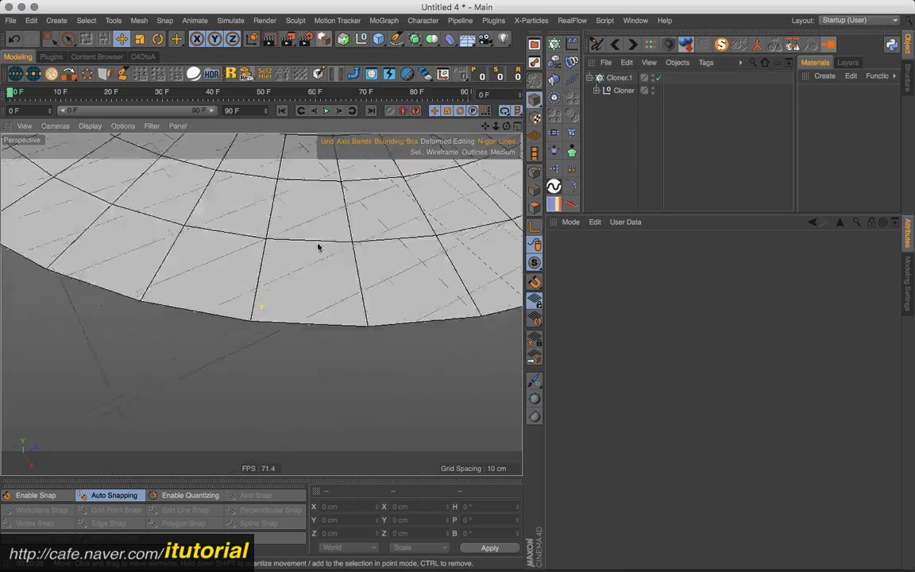
{"action": "left_click_drag", "start_coordinate": [354, 242], "coordinate": [353, 258], "text": "alt"}
{"action": "left_click", "coordinate": [616, 81]}
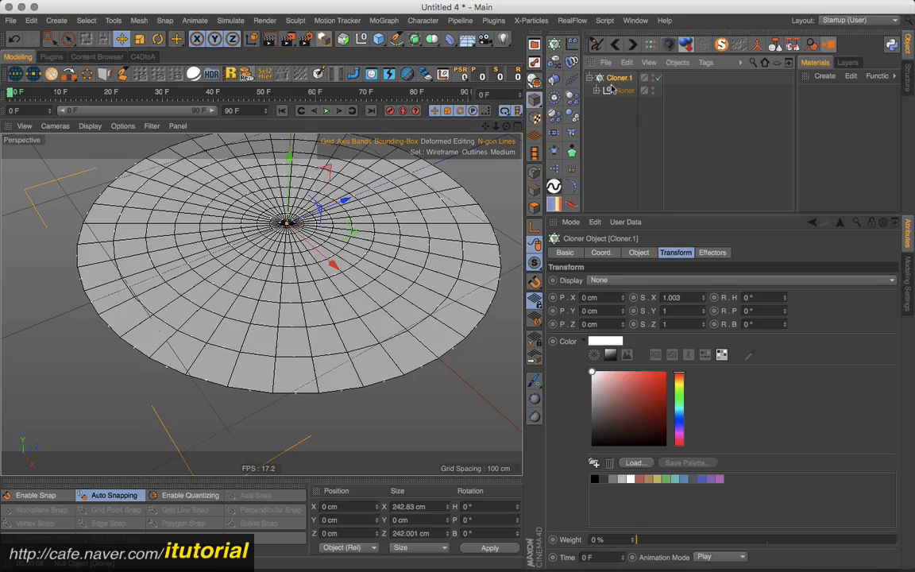
{"action": "left_click", "coordinate": [536, 80]}
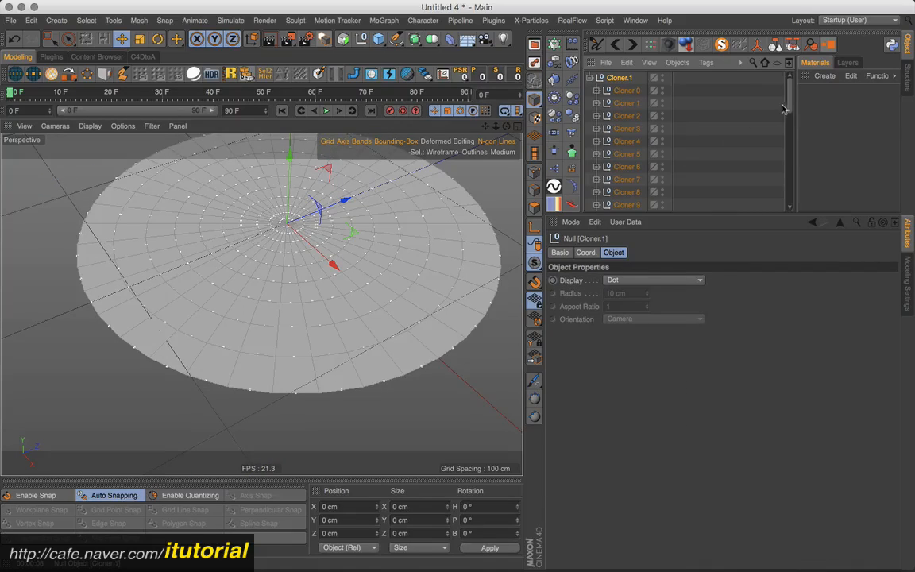
Move the nulls Cloner 0 to Cloner 37 out of the Cloner.1 null and delete the empty parent.
{"action": "left_click", "coordinate": [647, 92]}
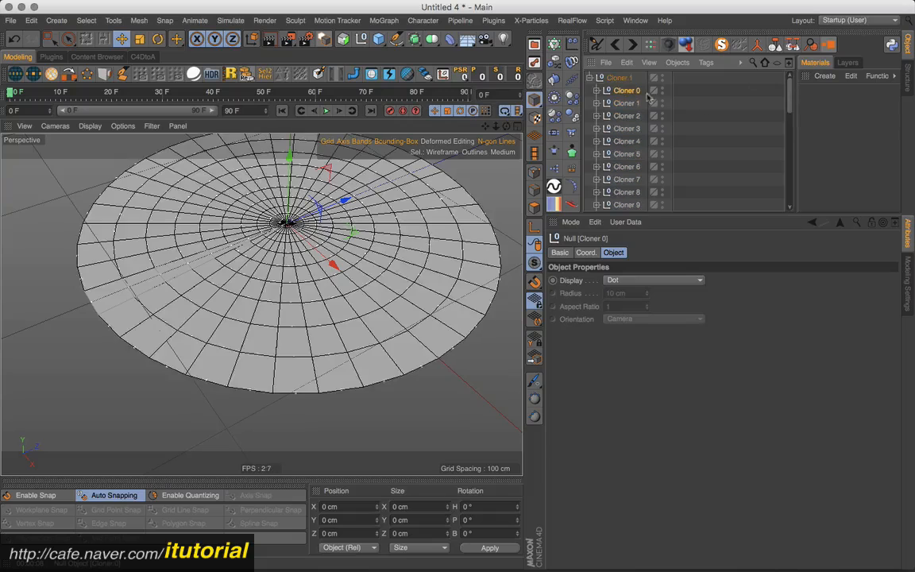
{"action": "scroll", "coordinate": [709, 92], "scroll_direction": "down", "scroll_amount": 10}
{"action": "left_click", "coordinate": [709, 191], "text": "shift"}
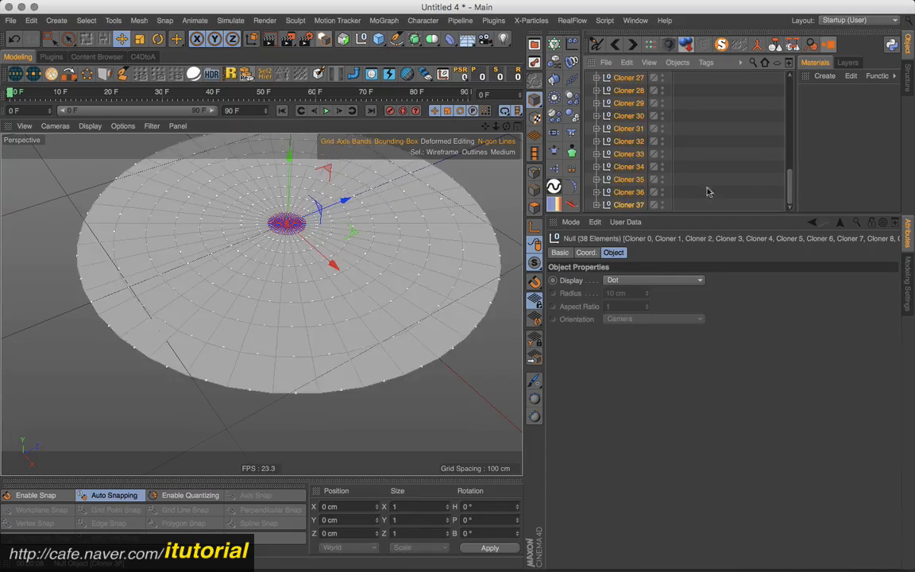
{"action": "scroll", "coordinate": [709, 158], "scroll_direction": "up", "scroll_amount": 10}
{"action": "left_click_drag", "start_coordinate": [637, 90], "coordinate": [627, 76]}
{"action": "left_click_drag", "start_coordinate": [789, 92], "coordinate": [784, 208]}
{"action": "left_click", "coordinate": [623, 204]}
{"action": "key", "text": "Delete"}
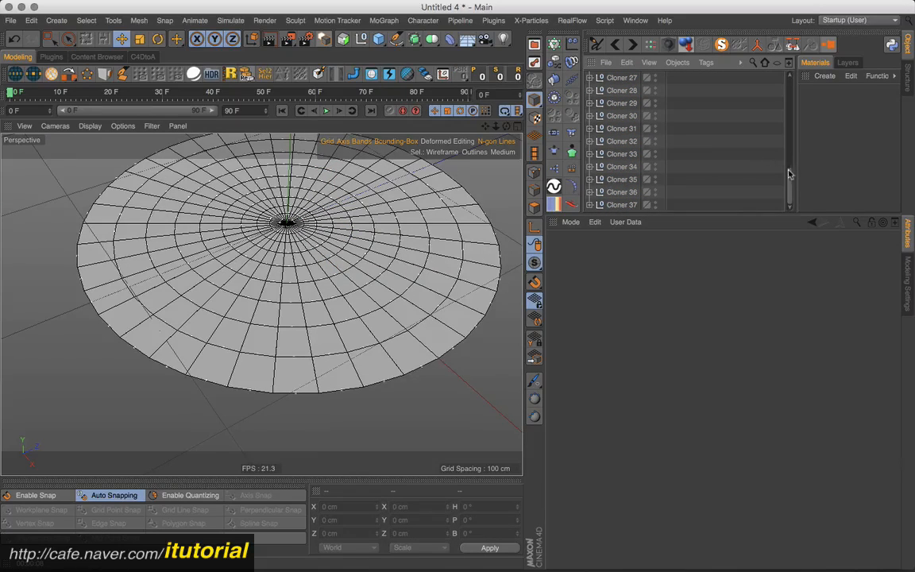
Select the nulls Cloner 0 to Cloner 37 and remove them while keeping their child Nulls at the top level.
{"action": "left_click_drag", "start_coordinate": [789, 181], "coordinate": [789, 80]}
{"action": "left_click", "coordinate": [616, 78]}
{"action": "left_click", "coordinate": [589, 77]}
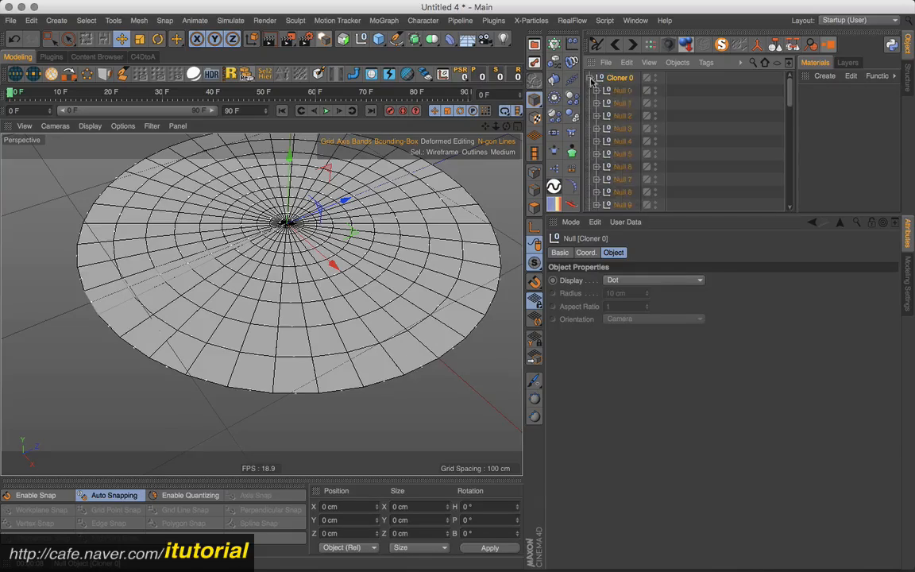
{"action": "left_click", "coordinate": [589, 78]}
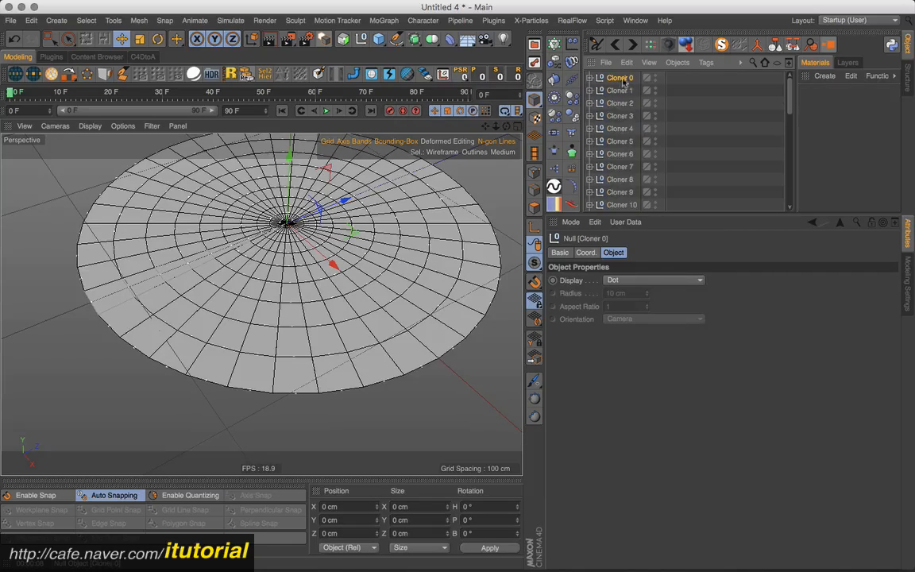
{"action": "left_click_drag", "start_coordinate": [790, 96], "coordinate": [797, 68]}
{"action": "left_click", "coordinate": [628, 205], "text": "shift"}
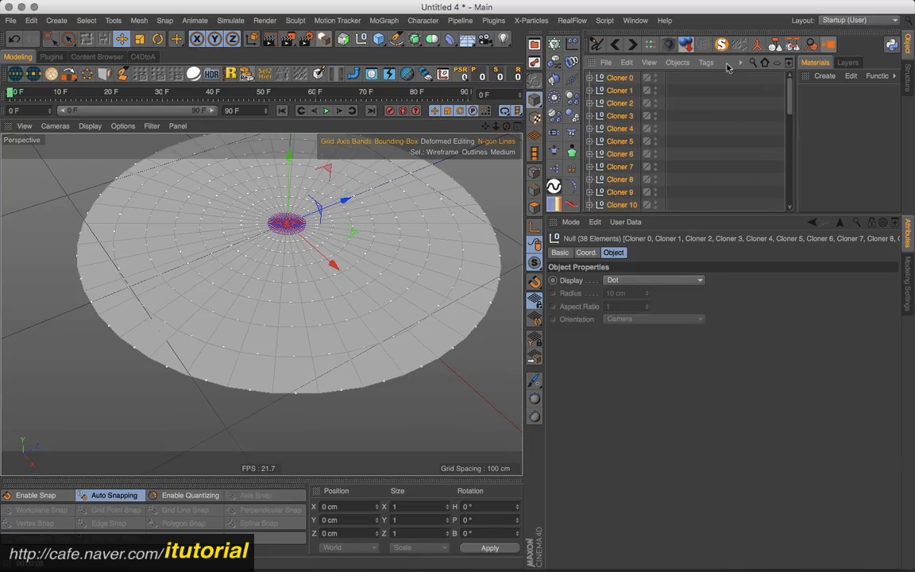
{"action": "left_click", "coordinate": [792, 45]}
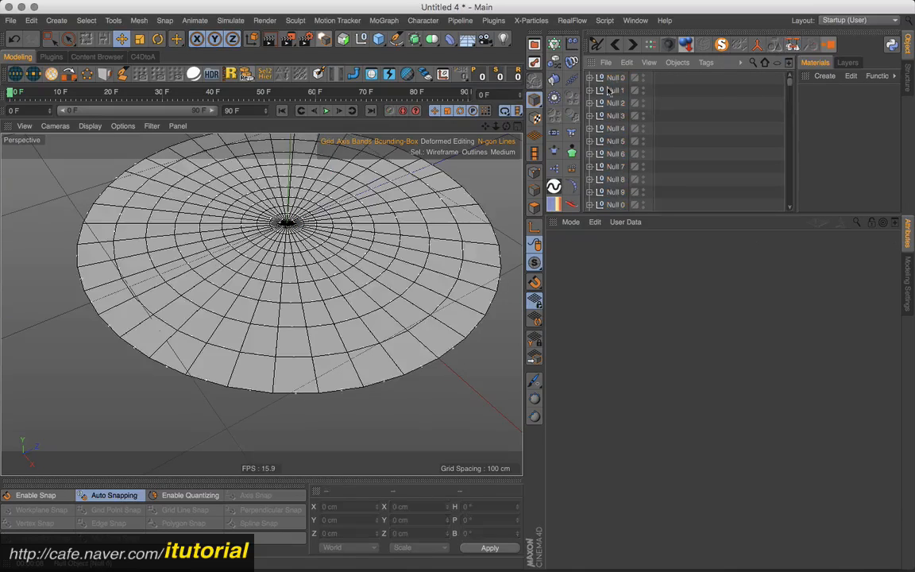
{"action": "left_click_drag", "start_coordinate": [790, 81], "coordinate": [783, 210]}
{"action": "left_click", "coordinate": [613, 158]}
{"action": "key", "text": "ctrl+a"}
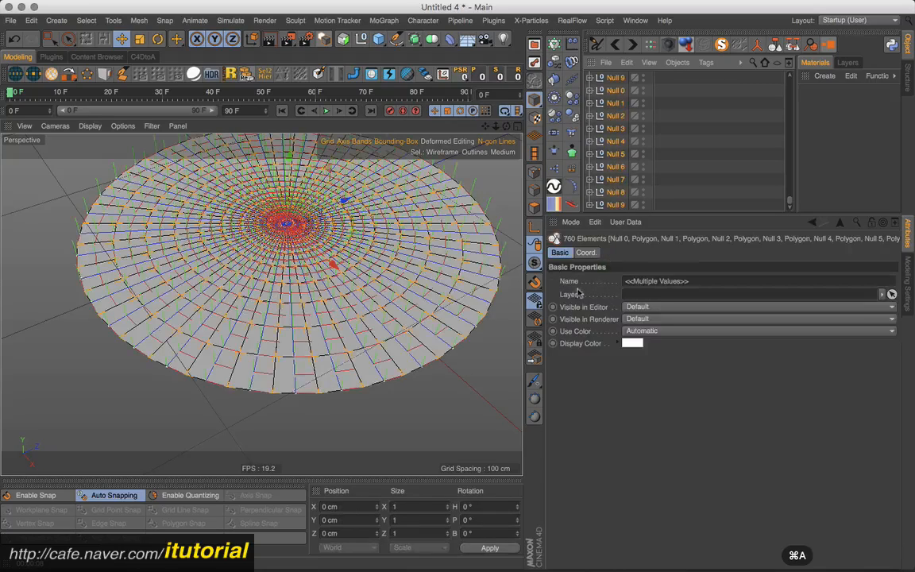
{"action": "left_click", "coordinate": [679, 148]}
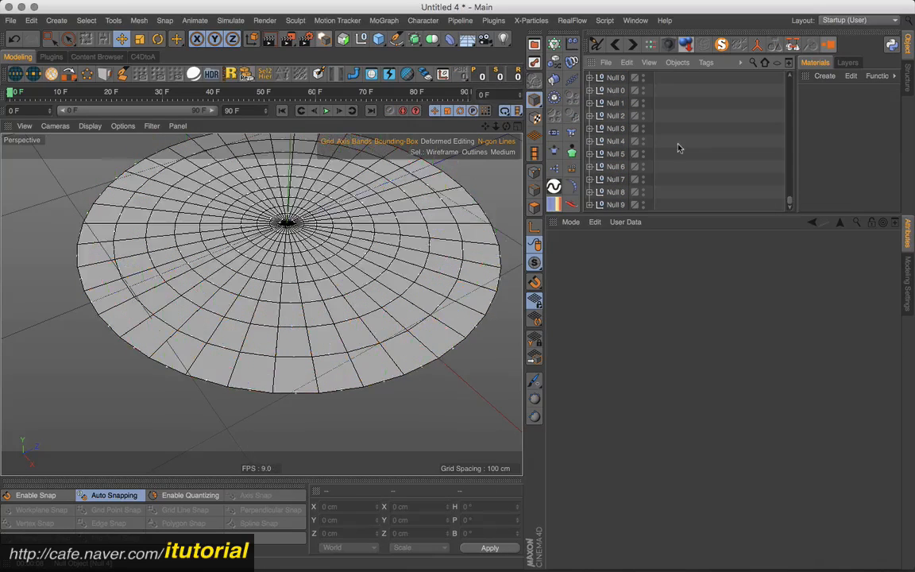
Add a MoGraph Fracture object and make all the polygon Nulls its children.
{"action": "left_click", "coordinate": [383, 21]}
{"action": "left_click", "coordinate": [402, 146]}
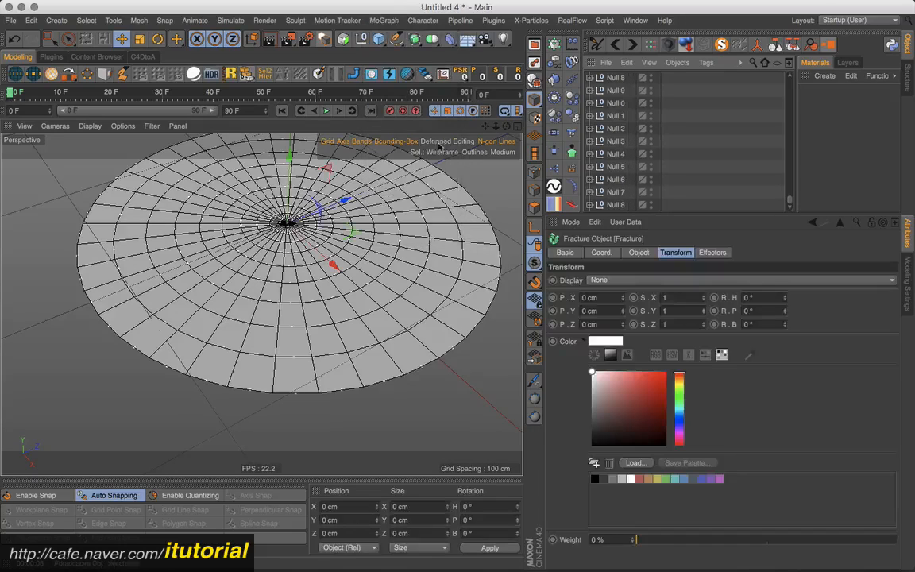
{"action": "left_click", "coordinate": [618, 205]}
{"action": "left_click_drag", "start_coordinate": [790, 199], "coordinate": [803, 63]}
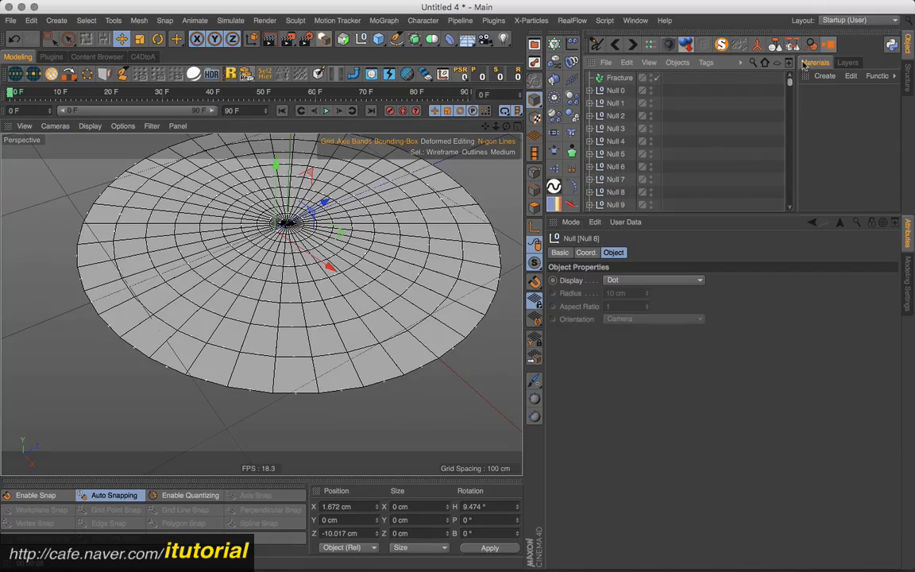
{"action": "left_click", "coordinate": [616, 90], "text": "shift"}
{"action": "left_click_drag", "start_coordinate": [620, 90], "coordinate": [620, 78]}
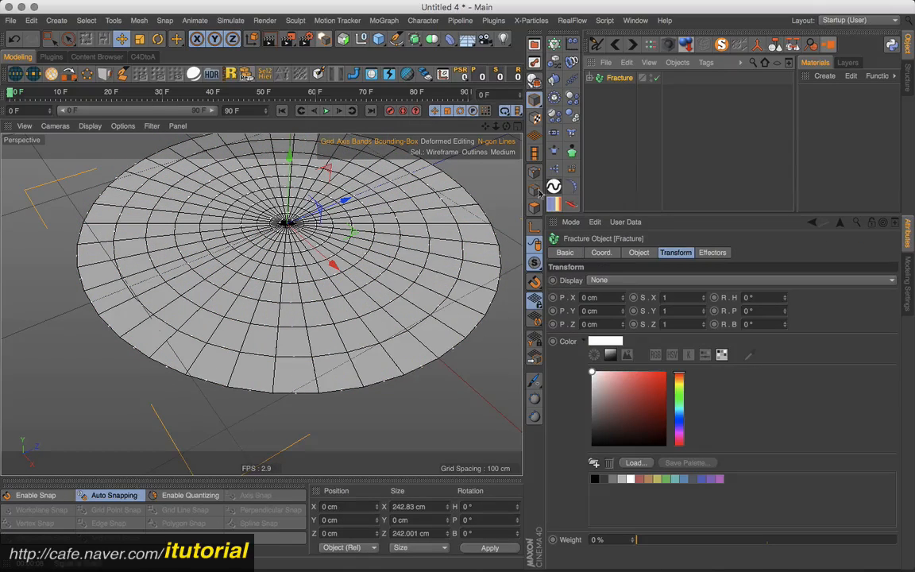
Add a Plain effector to the Fracture object and open its Effector settings.
{"action": "middle_click_drag", "start_coordinate": [327, 245], "coordinate": [332, 277], "text": "alt"}
{"action": "mouse_move", "coordinate": [307, 213]}
{"action": "left_mouse_down", "text": "alt"}
{"action": "mouse_move", "coordinate": [312, 222]}
{"action": "mouse_move", "coordinate": [319, 210]}
{"action": "left_mouse_up", "text": "alt"}
{"action": "middle_click_drag", "start_coordinate": [305, 225], "coordinate": [315, 218], "text": "alt"}
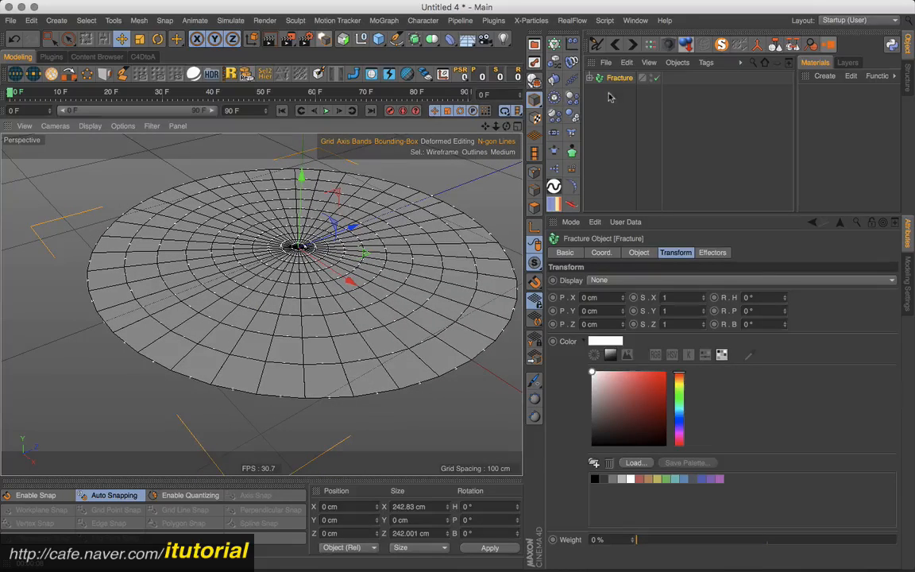
{"action": "left_click", "coordinate": [609, 97]}
{"action": "left_click", "coordinate": [617, 80]}
{"action": "left_click", "coordinate": [571, 44]}
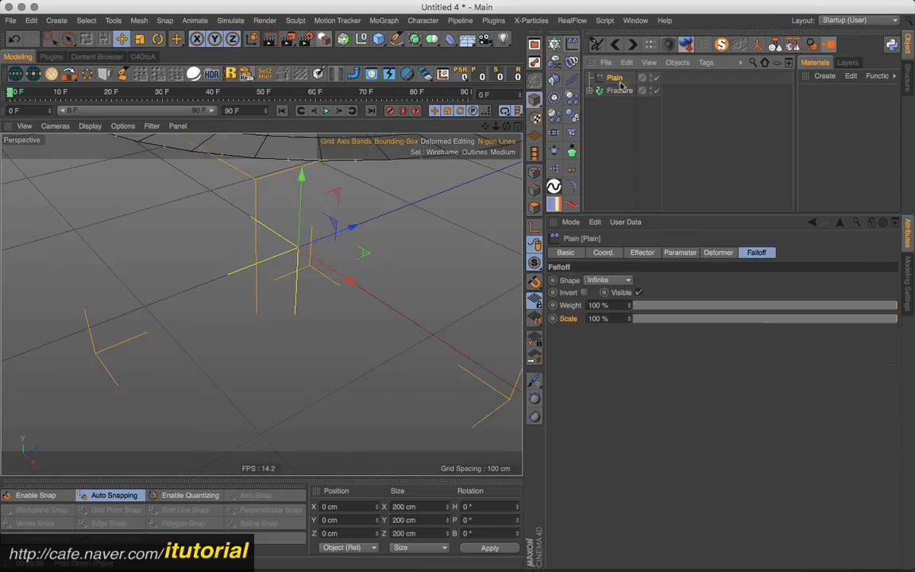
{"action": "left_click", "coordinate": [645, 252]}
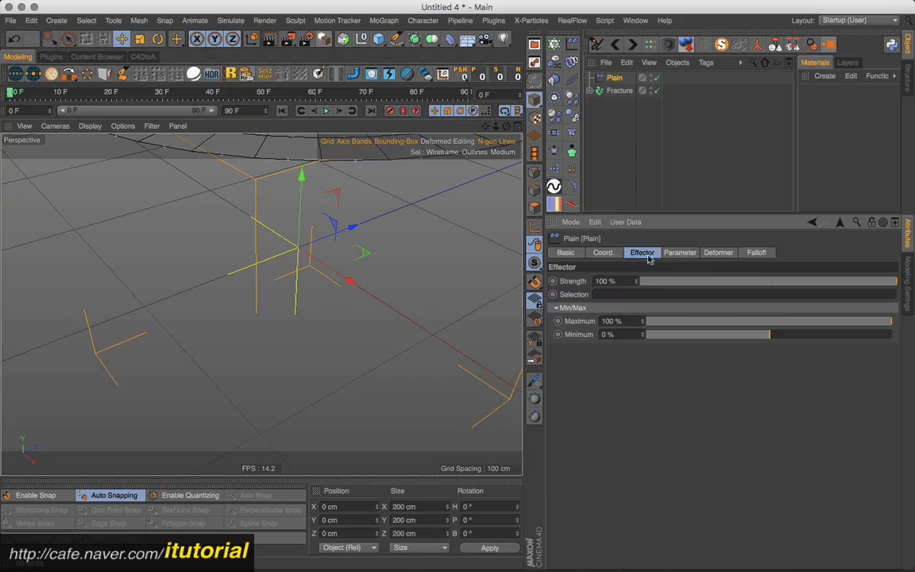
Turn off Position on the Plain effector, enable Rotation and set its pitch (R.P) to 65°.
{"action": "left_click", "coordinate": [679, 253]}
{"action": "left_click", "coordinate": [596, 305]}
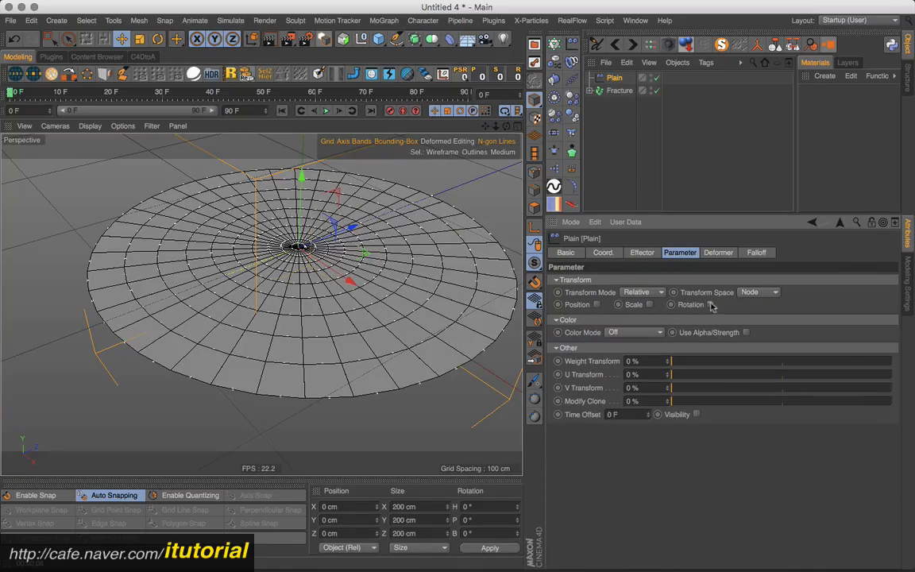
{"action": "left_click", "coordinate": [711, 305]}
{"action": "left_click_drag", "start_coordinate": [752, 331], "coordinate": [759, 241]}
Give the Plain effector a Sphere falloff and enlarge the falloff Scale to 166%.
{"action": "left_click", "coordinate": [755, 253]}
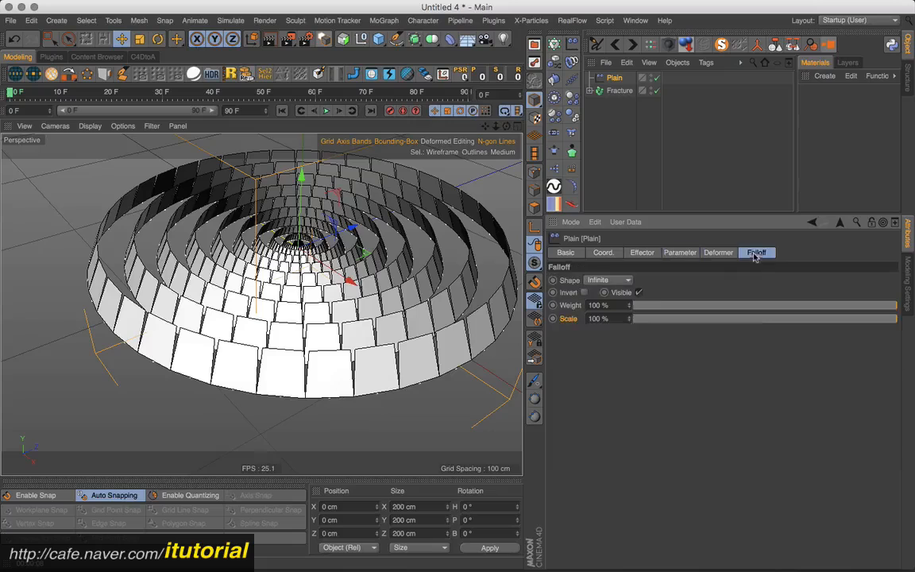
{"action": "left_click", "coordinate": [617, 280]}
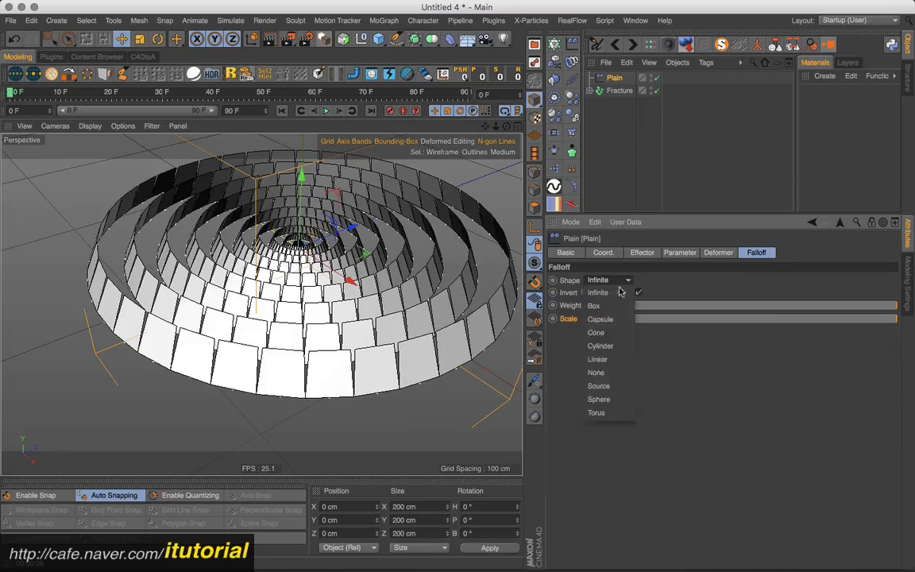
{"action": "left_click", "coordinate": [612, 399]}
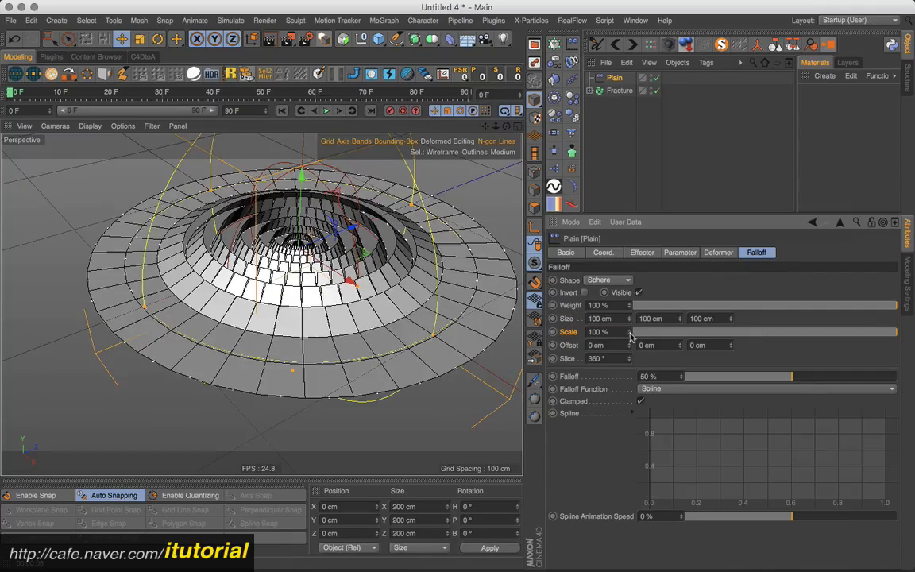
{"action": "left_click_drag", "start_coordinate": [629, 331], "coordinate": [654, 289]}
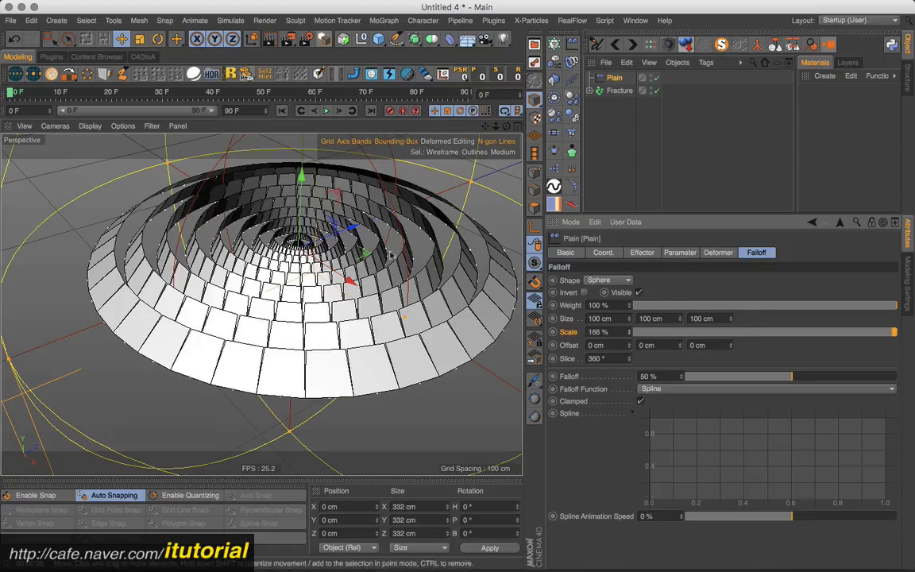
Enable Visibility for the Plain effector and set its Maximum strength to 50%.
{"action": "left_click", "coordinate": [680, 254]}
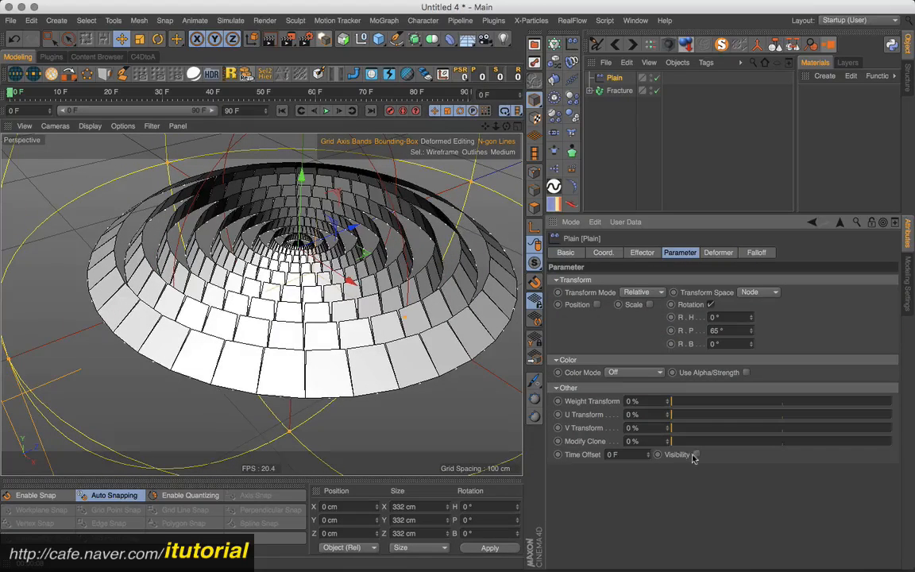
{"action": "left_click", "coordinate": [642, 252]}
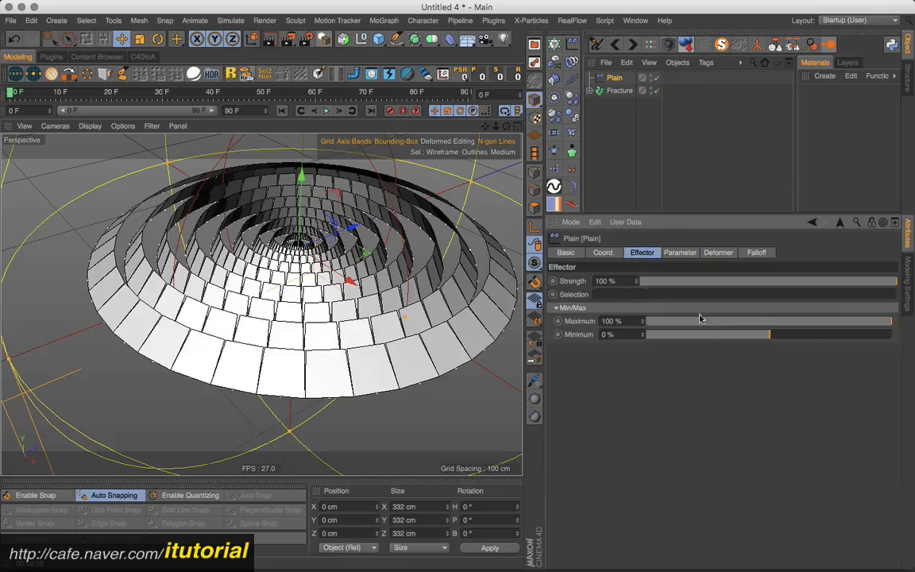
{"action": "left_click_drag", "start_coordinate": [841, 322], "coordinate": [833, 322]}
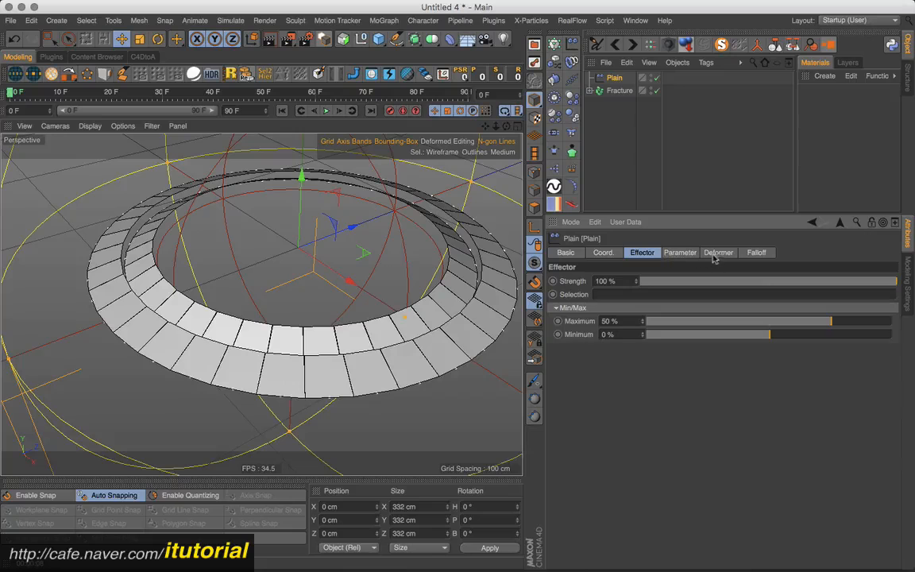
Set the Plain effector's pitch rotation (R.P) to 208°.
{"action": "left_click", "coordinate": [681, 253]}
{"action": "left_click_drag", "start_coordinate": [753, 330], "coordinate": [748, 221]}
{"action": "left_click_drag", "start_coordinate": [748, 330], "coordinate": [753, 359]}
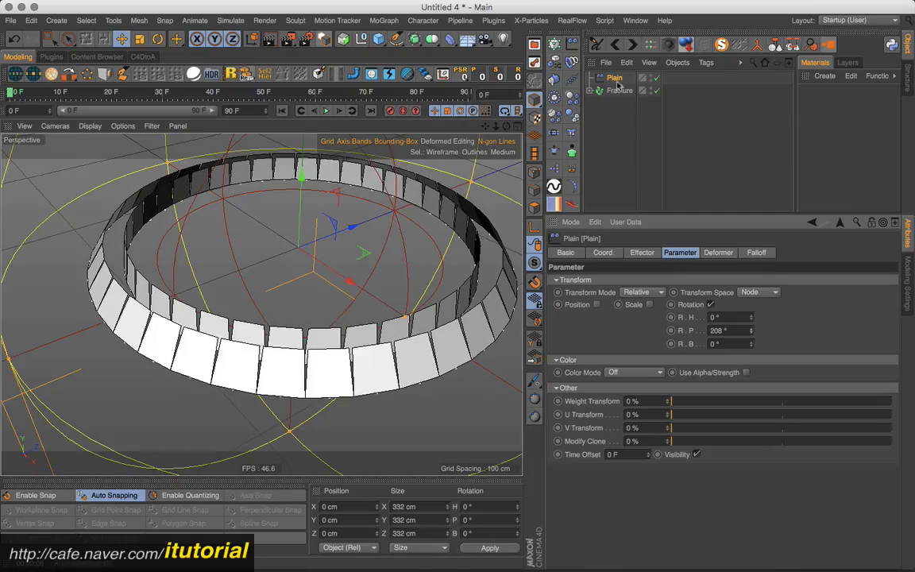
Reduce the sphere falloff Scale to 144% and examine the rotated outer rings up close.
{"action": "left_click", "coordinate": [751, 252]}
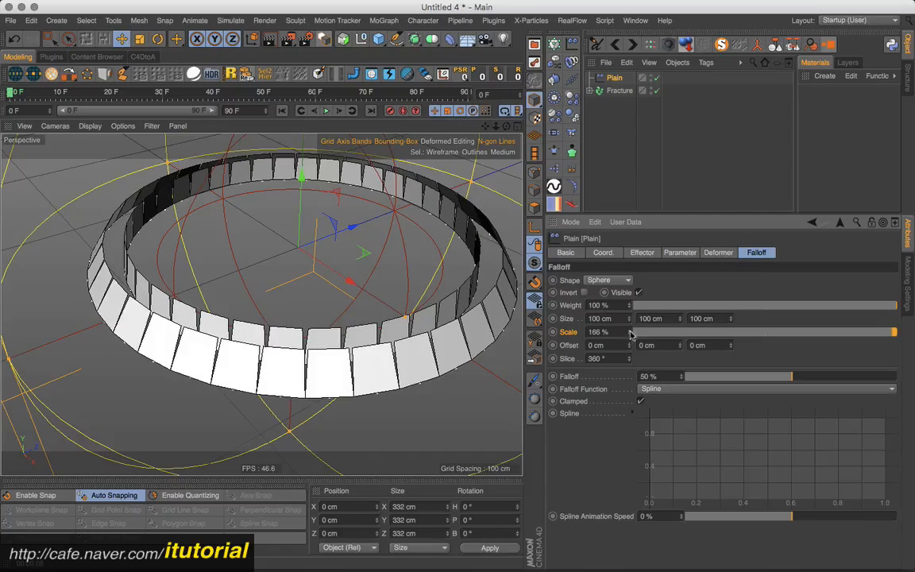
{"action": "left_click_drag", "start_coordinate": [630, 332], "coordinate": [635, 355]}
{"action": "right_click_drag", "start_coordinate": [399, 247], "coordinate": [429, 241], "text": "alt"}
{"action": "middle_click_drag", "start_coordinate": [439, 243], "coordinate": [368, 260], "text": "alt"}
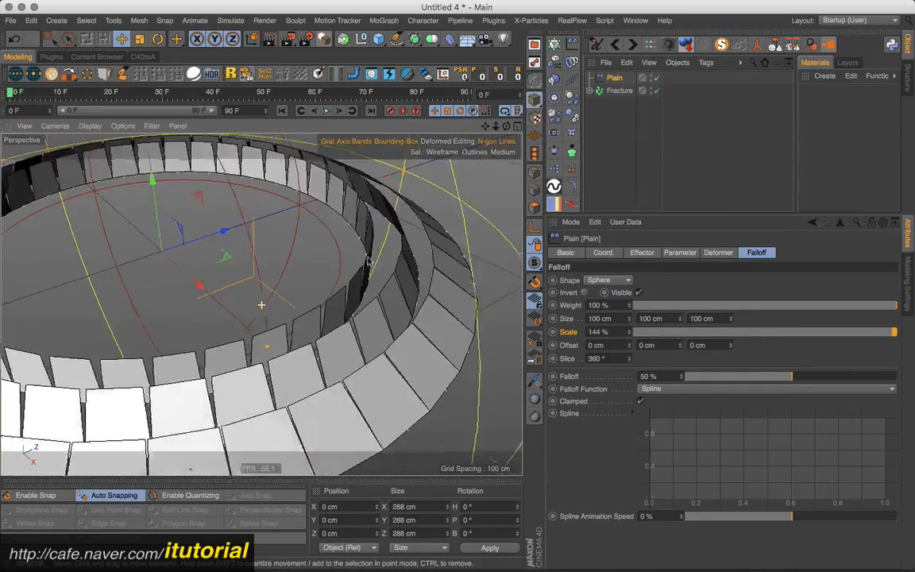
{"action": "left_click_drag", "start_coordinate": [367, 261], "coordinate": [412, 274], "text": "alt"}
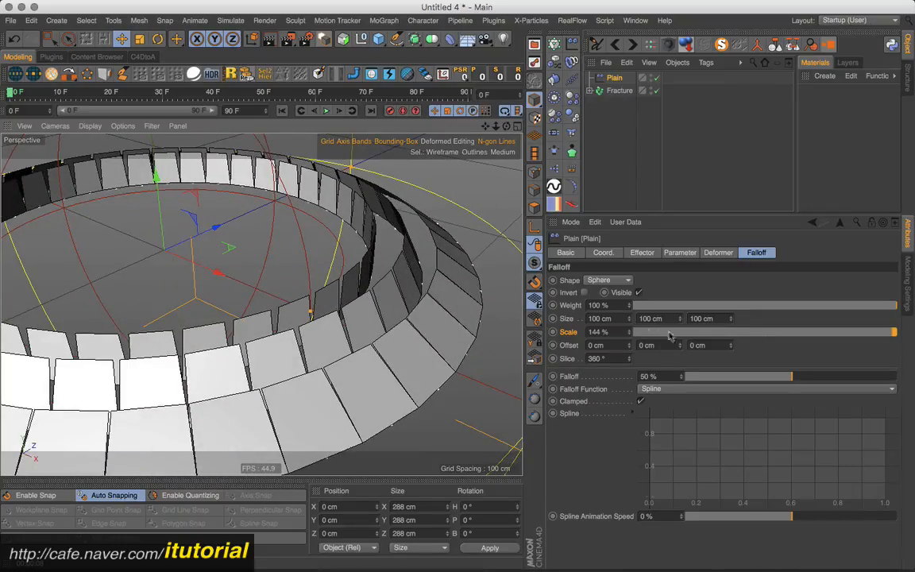
Try the sphere falloff at 49% Falloff and 59% Scale, and examine the inner ring up close.
{"action": "left_click_drag", "start_coordinate": [631, 332], "coordinate": [621, 401]}
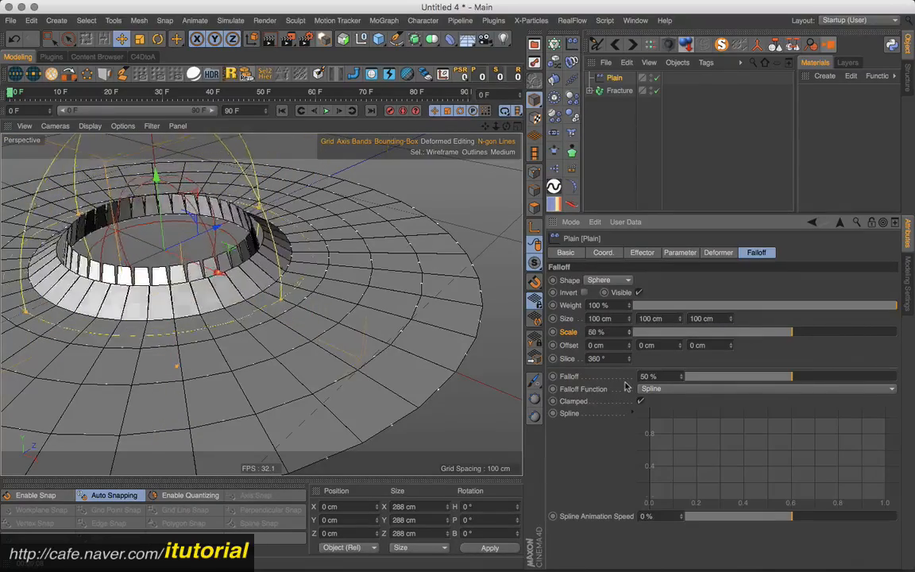
{"action": "left_click_drag", "start_coordinate": [624, 400], "coordinate": [625, 394]}
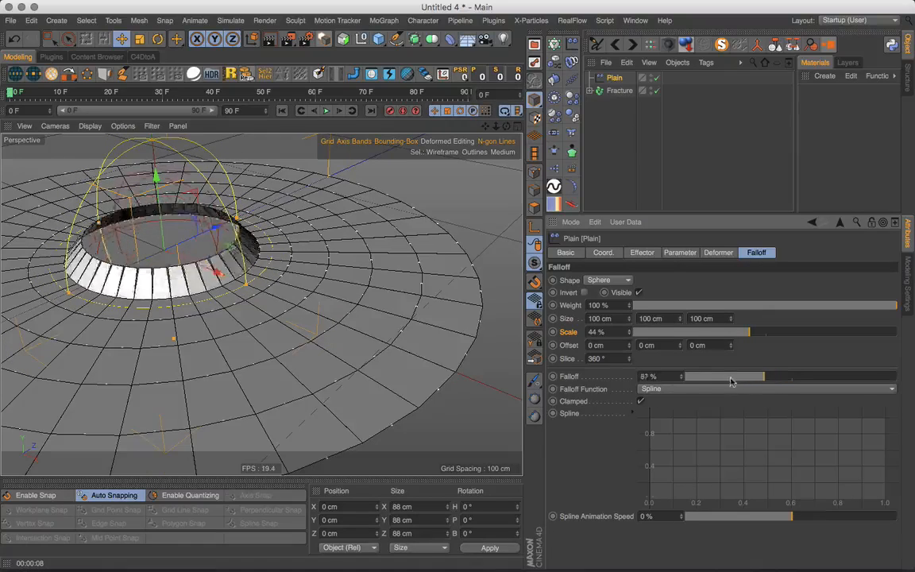
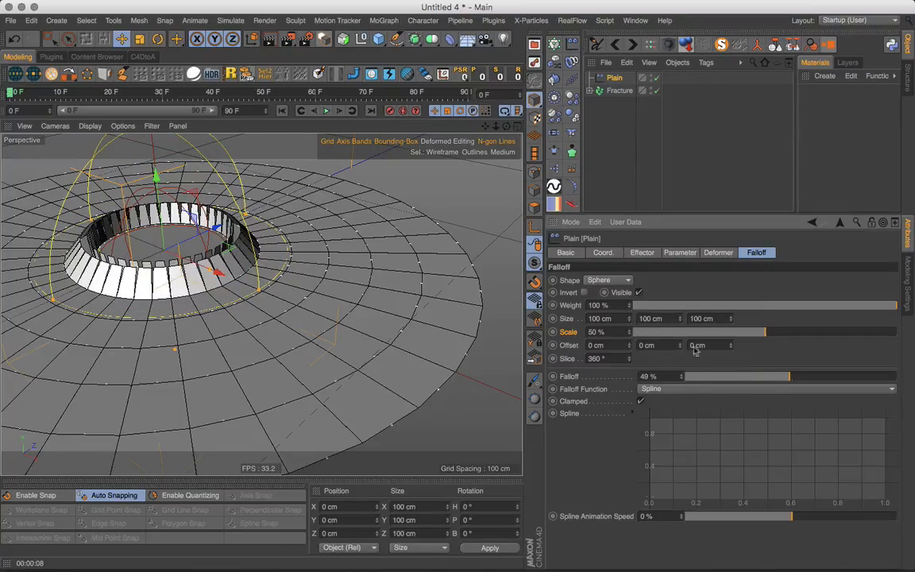
{"action": "mouse_move", "coordinate": [629, 331]}
{"action": "left_mouse_down"}
{"action": "mouse_move", "coordinate": [629, 315]}
{"action": "mouse_move", "coordinate": [628, 327]}
{"action": "left_mouse_up"}
{"action": "scroll", "coordinate": [322, 254], "scroll_direction": "up", "scroll_amount": 6}
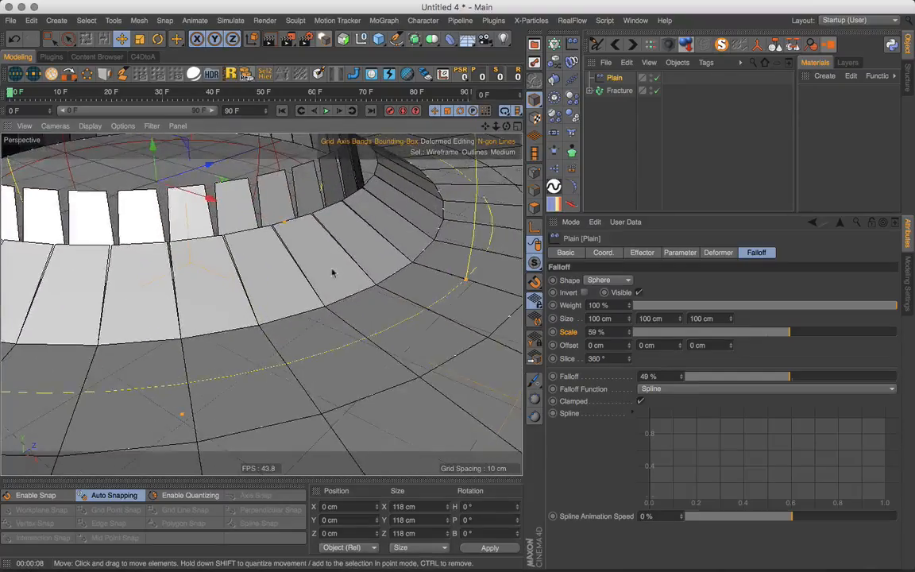
{"action": "left_click_drag", "start_coordinate": [333, 274], "coordinate": [352, 221], "text": "alt"}
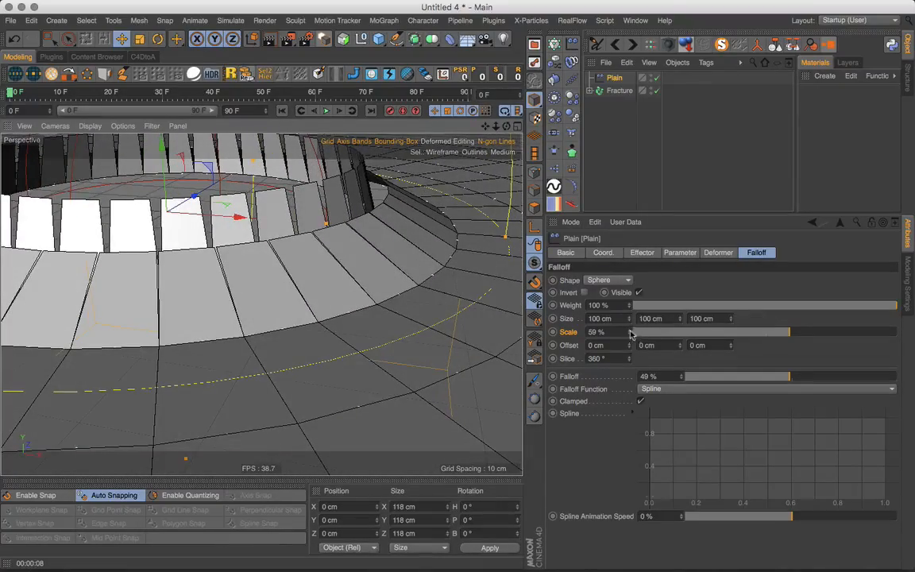
Shrink the sphere falloff Scale to 12% and inspect the disc from above.
{"action": "mouse_move", "coordinate": [631, 334]}
{"action": "left_mouse_down"}
{"action": "mouse_move", "coordinate": [629, 342]}
{"action": "mouse_move", "coordinate": [636, 320]}
{"action": "mouse_move", "coordinate": [632, 334]}
{"action": "left_mouse_up"}
{"action": "right_click_drag", "start_coordinate": [402, 251], "coordinate": [317, 318], "text": "alt"}
{"action": "middle_click_drag", "start_coordinate": [318, 318], "coordinate": [351, 312], "text": "alt"}
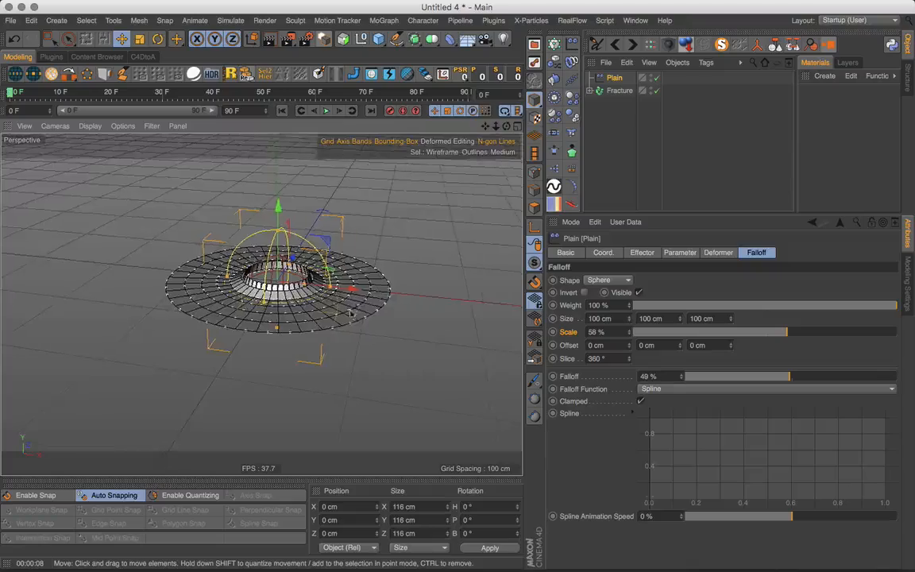
{"action": "left_click_drag", "start_coordinate": [350, 312], "coordinate": [367, 310], "text": "alt"}
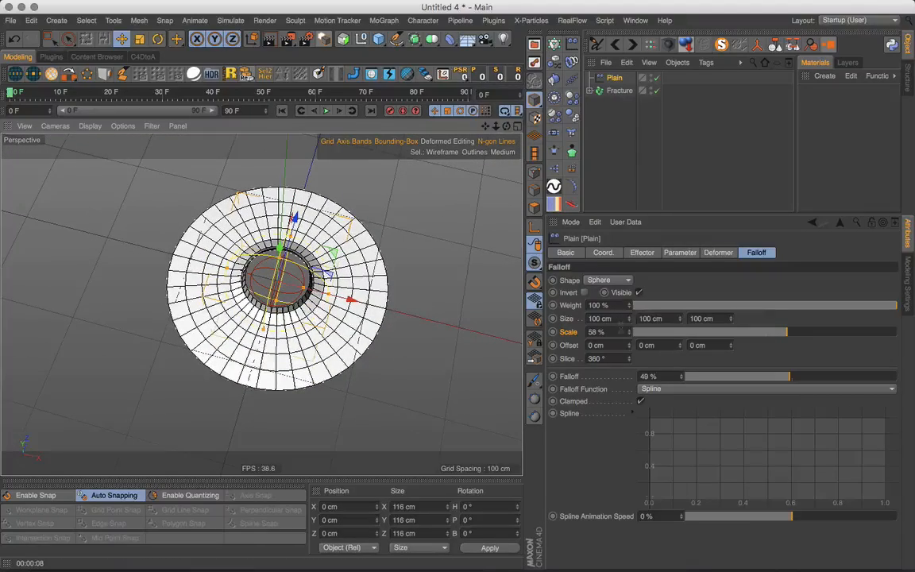
{"action": "left_click_drag", "start_coordinate": [632, 333], "coordinate": [628, 348]}
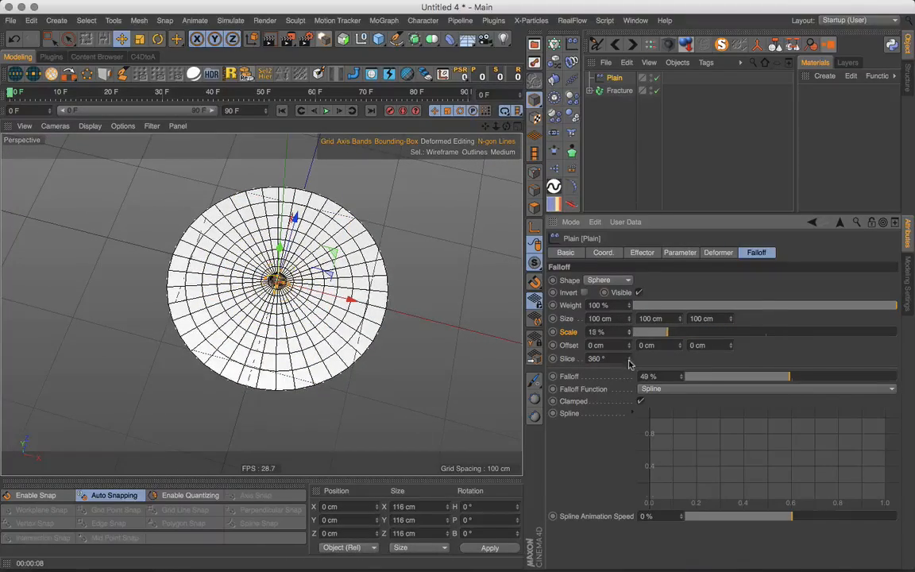
{"action": "right_click_drag", "start_coordinate": [294, 290], "coordinate": [343, 267], "text": "alt"}
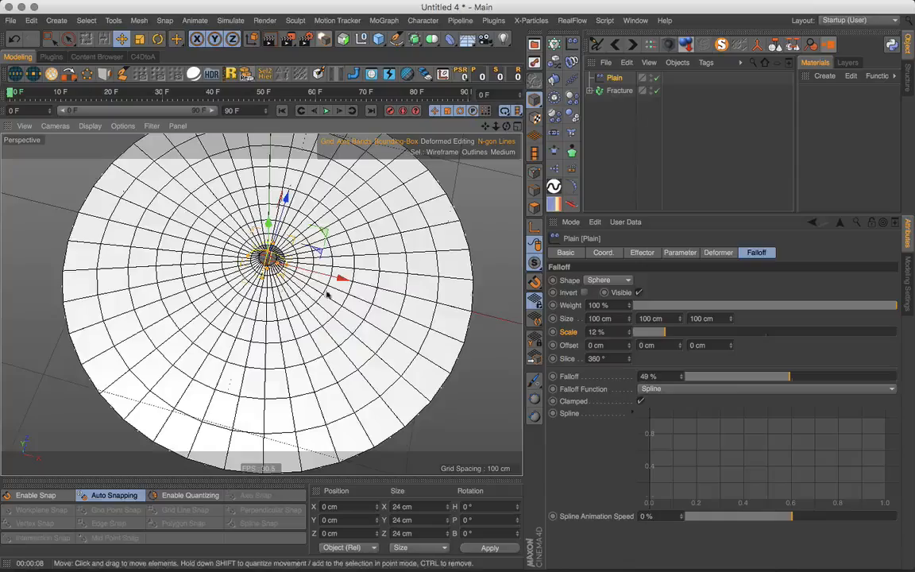
Enlarge the sphere falloff Scale to 39% and check how the disc's centre opens.
{"action": "left_click_drag", "start_coordinate": [326, 294], "coordinate": [330, 230], "text": "alt"}
{"action": "scroll", "coordinate": [327, 236], "scroll_direction": "up", "scroll_amount": 5}
{"action": "mouse_move", "coordinate": [631, 332]}
{"action": "left_mouse_down"}
{"action": "mouse_move", "coordinate": [633, 223]}
{"action": "mouse_move", "coordinate": [631, 333]}
{"action": "mouse_move", "coordinate": [633, 270]}
{"action": "mouse_move", "coordinate": [633, 317]}
{"action": "left_mouse_up"}
{"action": "scroll", "coordinate": [391, 286], "scroll_direction": "down", "scroll_amount": 5}
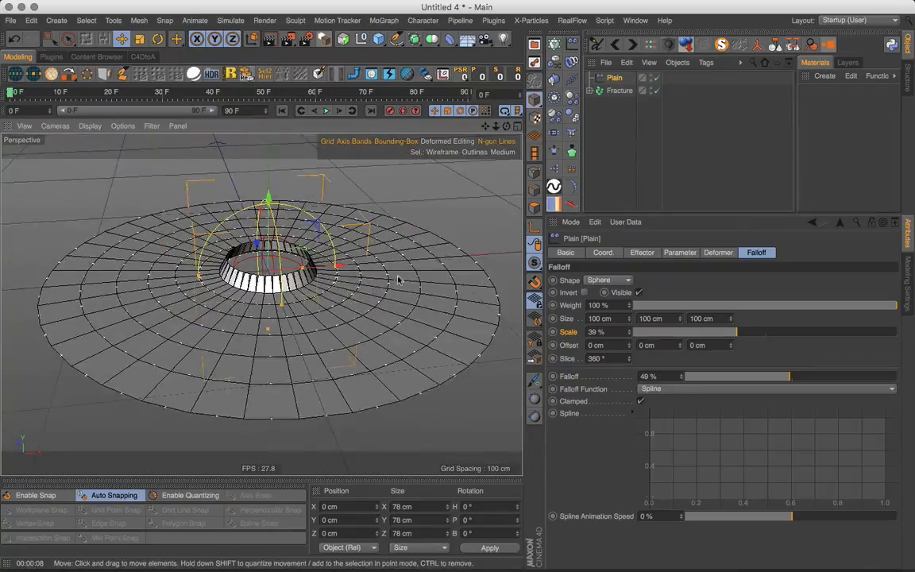
Set the sphere's Falloff to 30% and its Scale to 176% so the whole disc is hidden.
{"action": "left_click_drag", "start_coordinate": [406, 288], "coordinate": [415, 302], "text": "alt"}
{"action": "middle_click_drag", "start_coordinate": [415, 302], "coordinate": [420, 278], "text": "alt"}
{"action": "right_click_drag", "start_coordinate": [421, 278], "coordinate": [413, 285], "text": "alt"}
{"action": "left_click_drag", "start_coordinate": [412, 286], "coordinate": [425, 267], "text": "alt"}
{"action": "left_click_drag", "start_coordinate": [629, 335], "coordinate": [673, 310]}
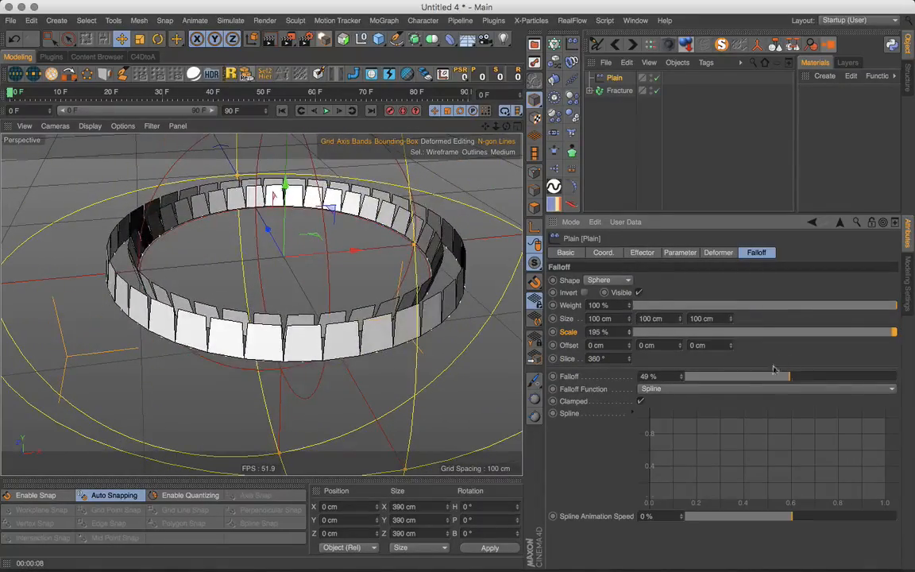
{"action": "left_click_drag", "start_coordinate": [774, 370], "coordinate": [748, 383]}
{"action": "left_click_drag", "start_coordinate": [629, 332], "coordinate": [629, 346]}
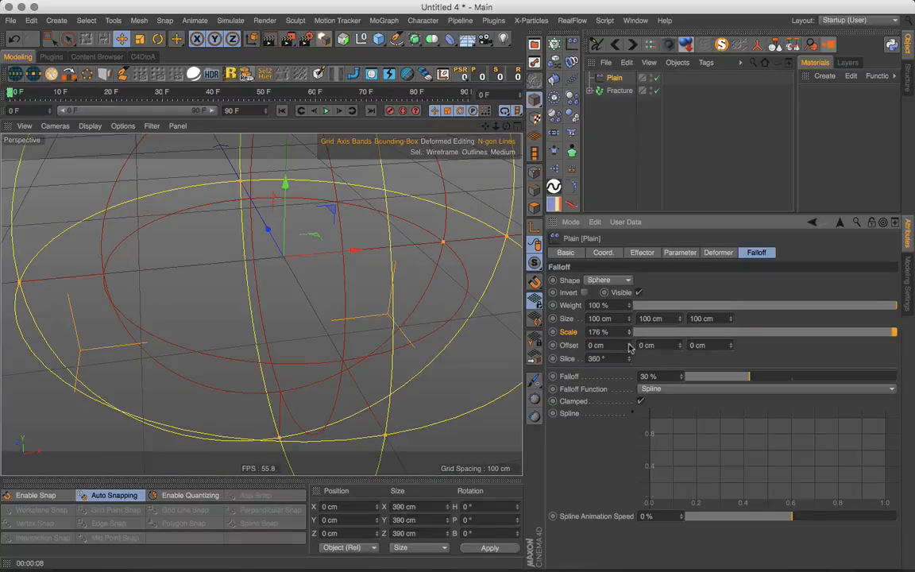
Keyframe the falloff Scale at 176% on frame 0 and 0% on frame 60, and play back the animation.
{"action": "left_click", "coordinate": [552, 332]}
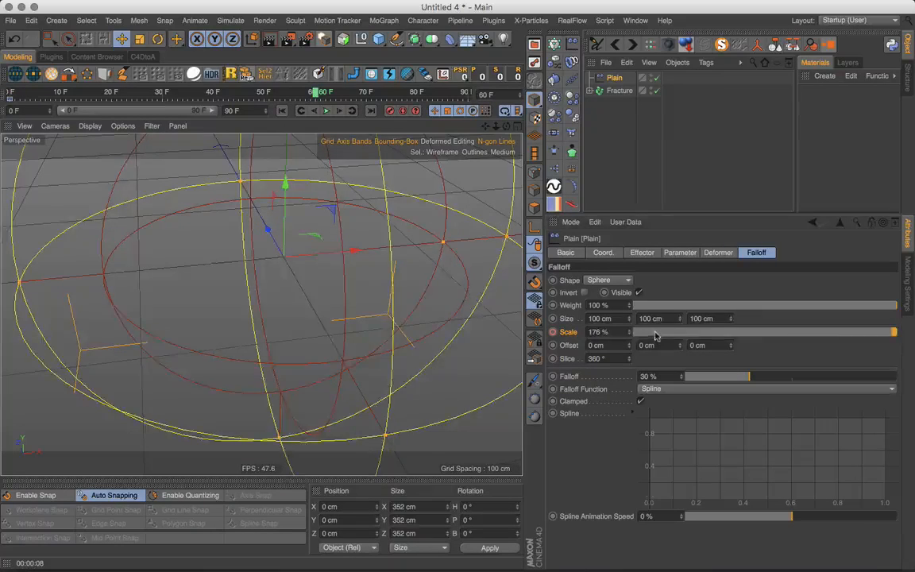
{"action": "left_click_drag", "start_coordinate": [655, 331], "coordinate": [566, 340]}
{"action": "left_click", "coordinate": [553, 333], "text": "ctrl"}
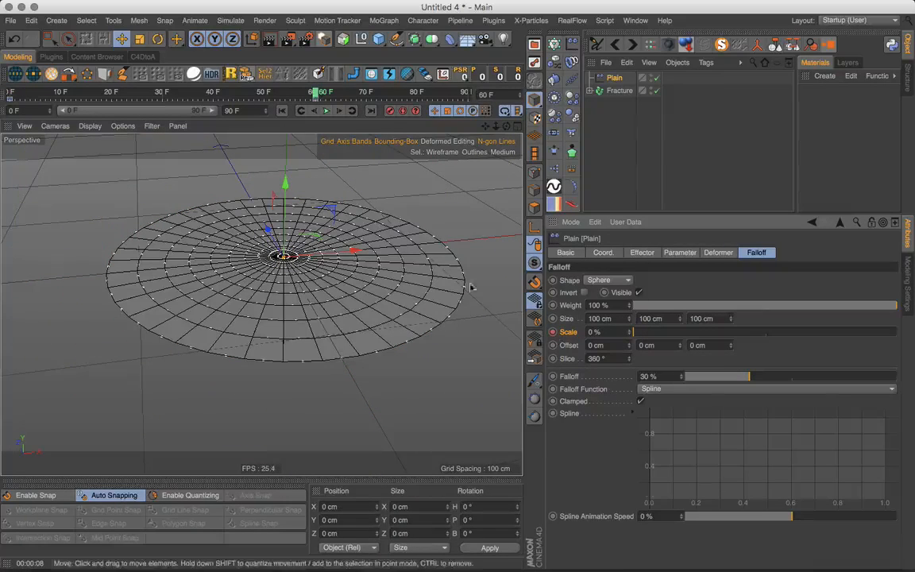
{"action": "left_click", "coordinate": [282, 111]}
{"action": "left_click", "coordinate": [327, 112]}
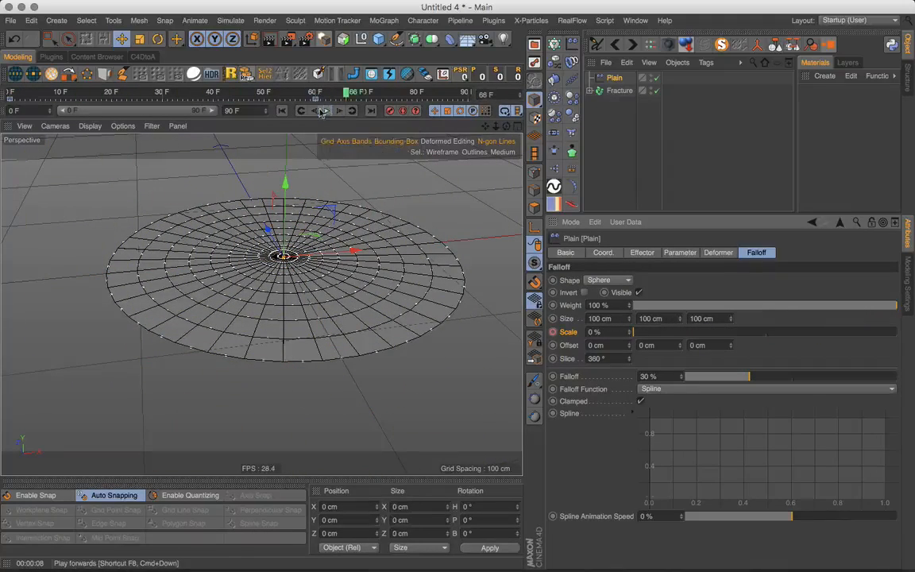
{"action": "left_click", "coordinate": [281, 112]}
{"action": "scroll", "coordinate": [341, 249], "scroll_direction": "down", "scroll_amount": 1}
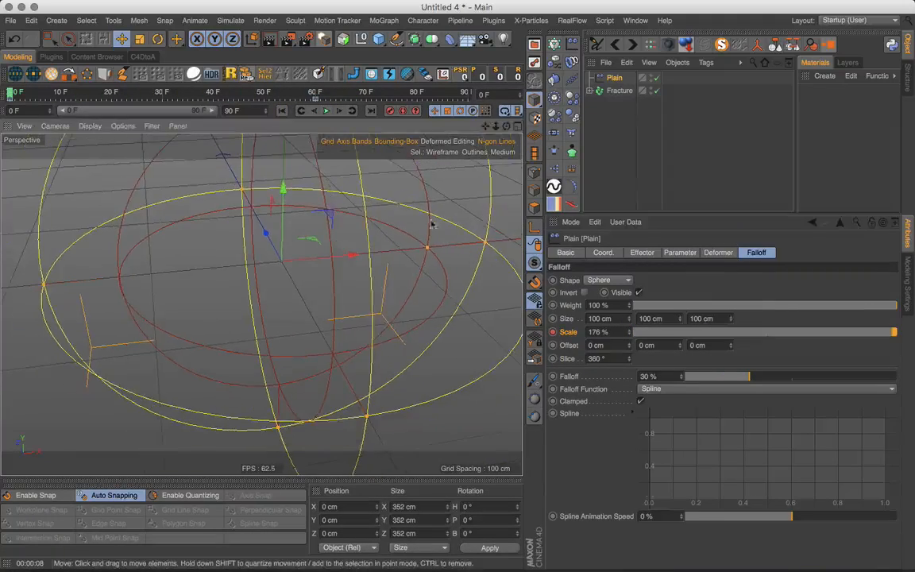
Hide the Plain effector in the viewport, select the Fracture object and move the timeline to frame 22.
{"action": "left_click", "coordinate": [650, 48]}
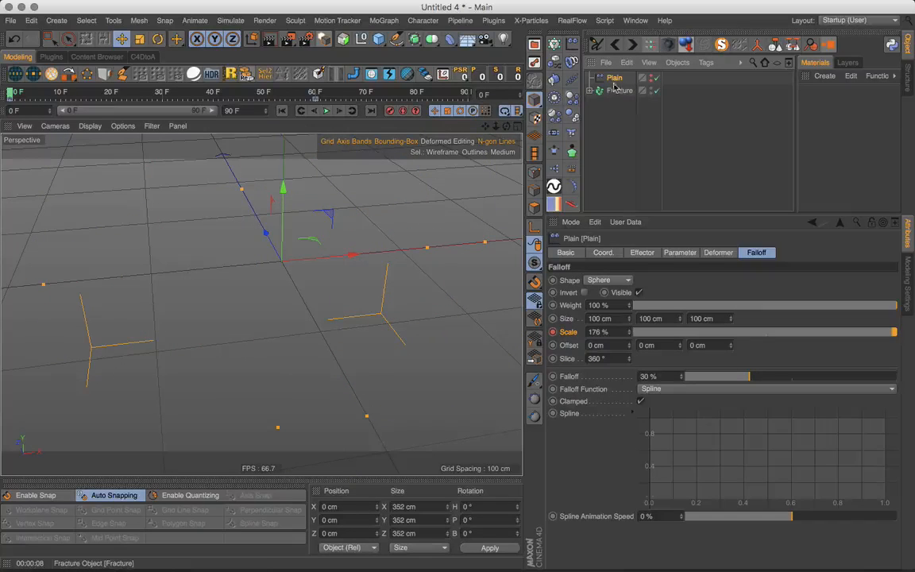
{"action": "left_click", "coordinate": [614, 92]}
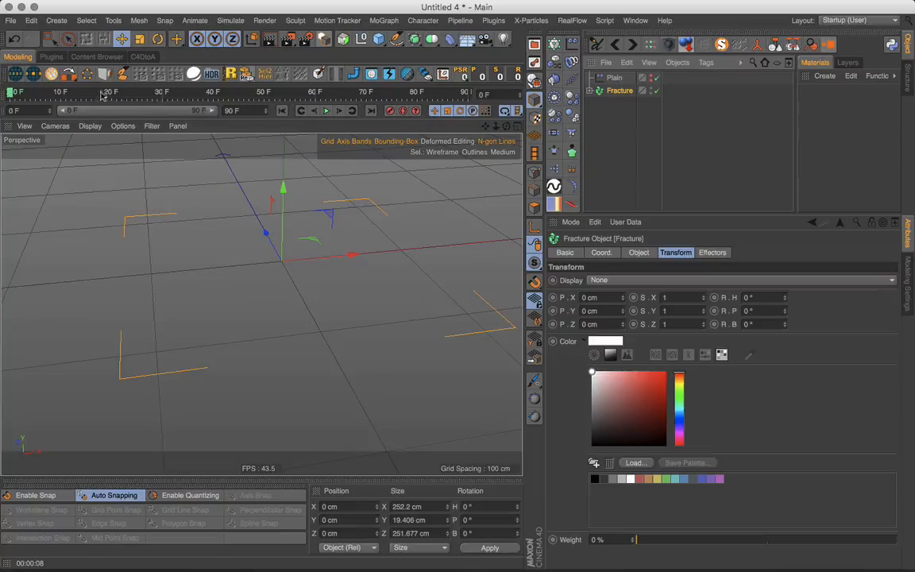
{"action": "left_click_drag", "start_coordinate": [99, 92], "coordinate": [124, 92]}
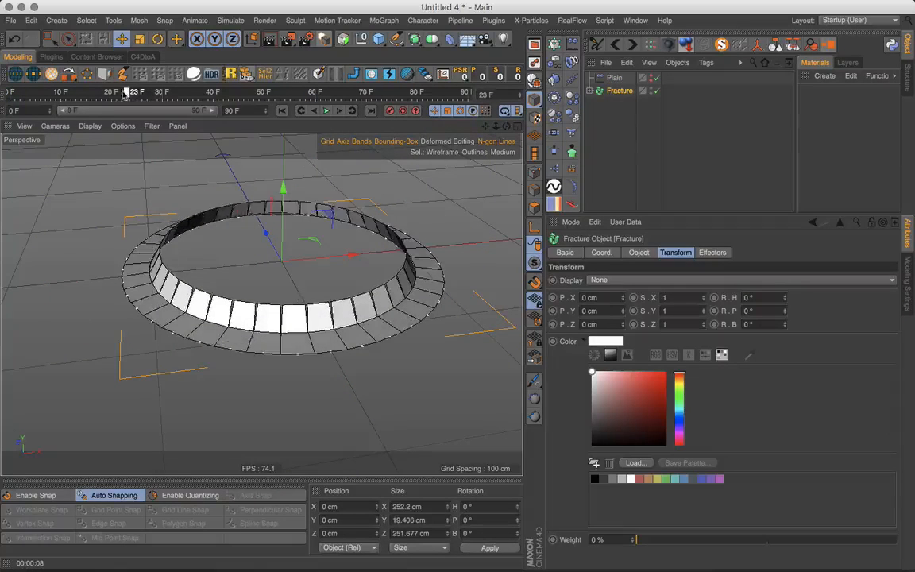
Add a Random effector to the Fracture object and place it above Plain in the effector order.
{"action": "left_click", "coordinate": [575, 81]}
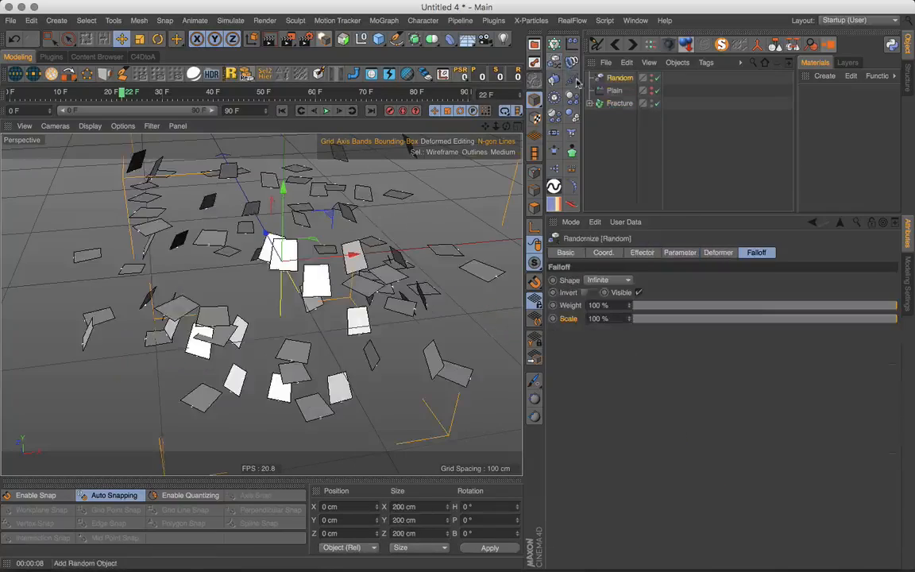
{"action": "left_click", "coordinate": [620, 103]}
{"action": "left_click", "coordinate": [713, 253]}
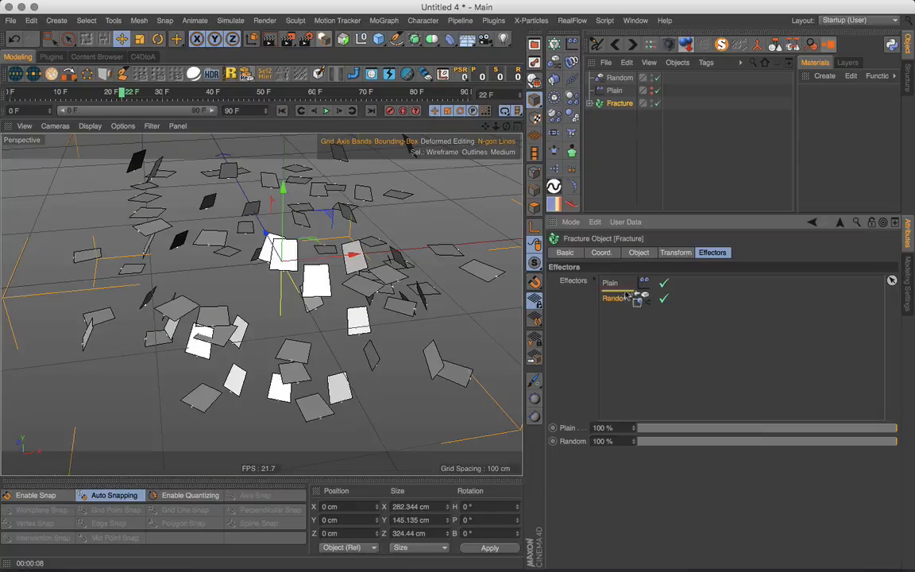
{"action": "left_click_drag", "start_coordinate": [624, 281], "coordinate": [627, 284]}
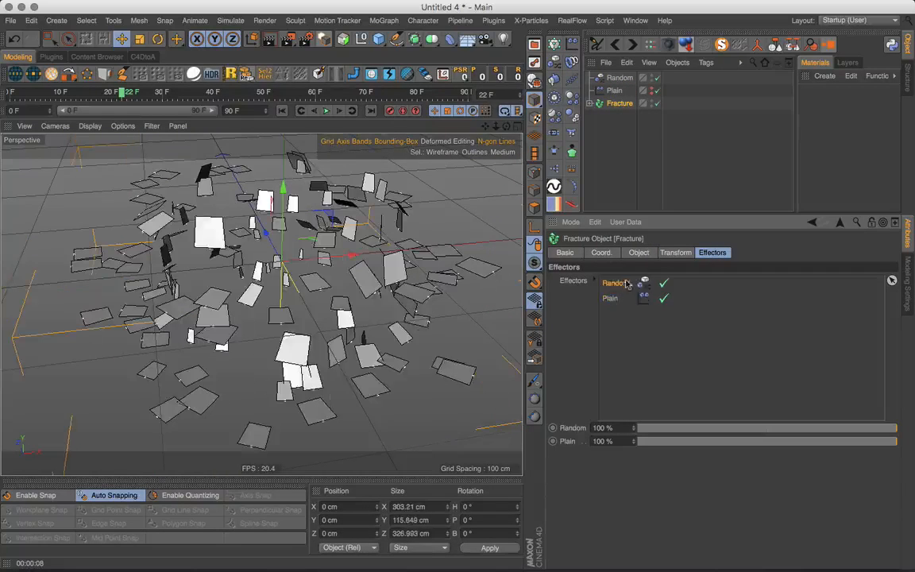
Turn off Position in the Random effector's transform parameters and set its Weight Transform to 100%.
{"action": "left_click", "coordinate": [620, 77]}
{"action": "left_click", "coordinate": [597, 304]}
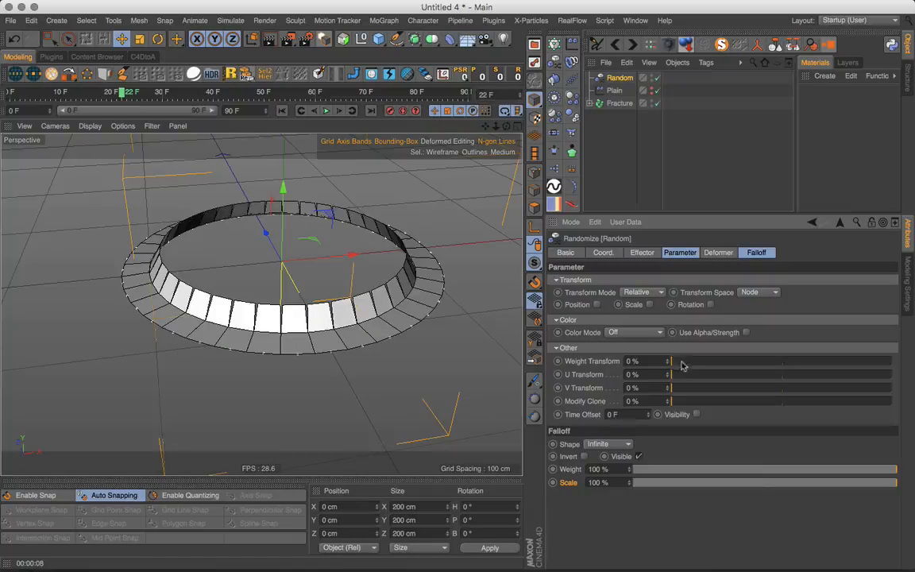
{"action": "left_click_drag", "start_coordinate": [681, 365], "coordinate": [901, 361]}
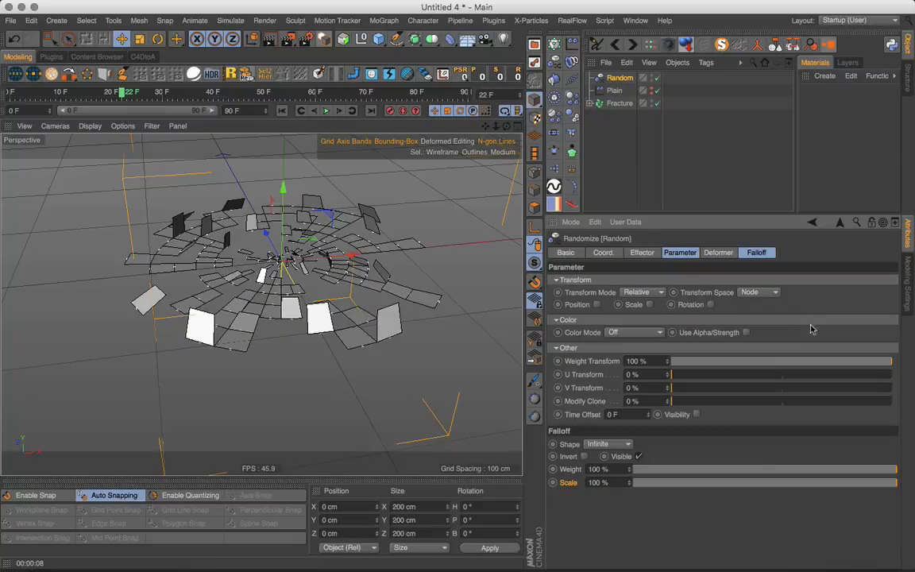
Switch the Random effector's Random Mode to Noise and set its Animation Speed to 0%.
{"action": "left_click", "coordinate": [641, 252]}
{"action": "left_click", "coordinate": [667, 355]}
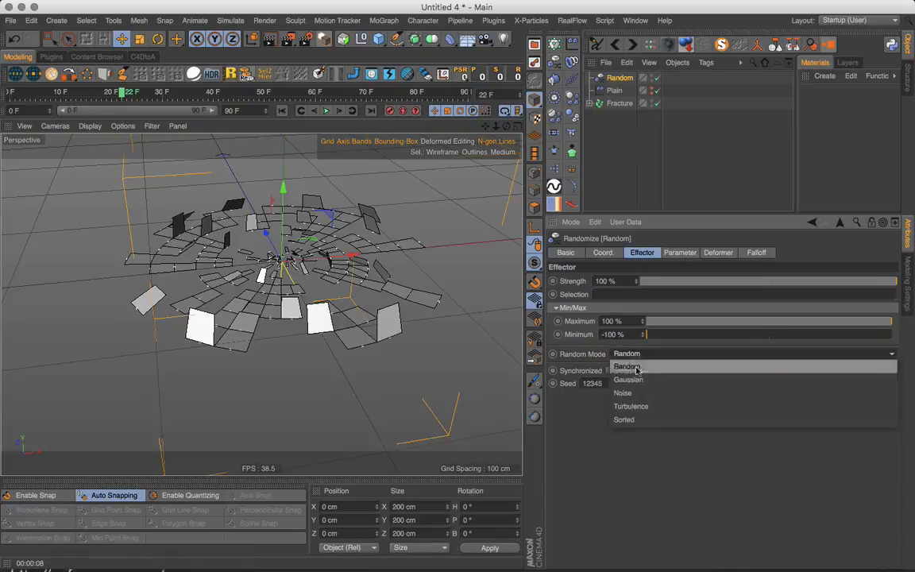
{"action": "left_click", "coordinate": [591, 392]}
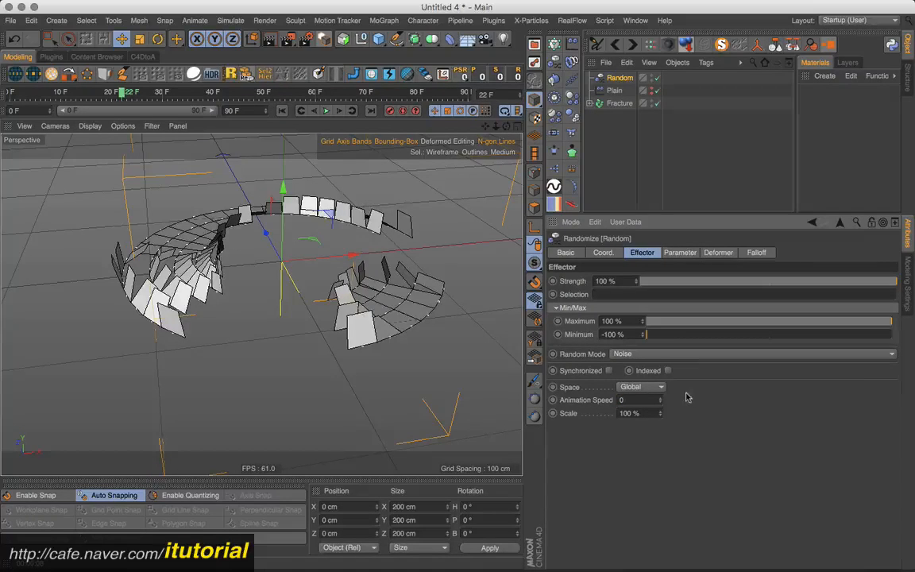
{"action": "key", "text": "Return"}
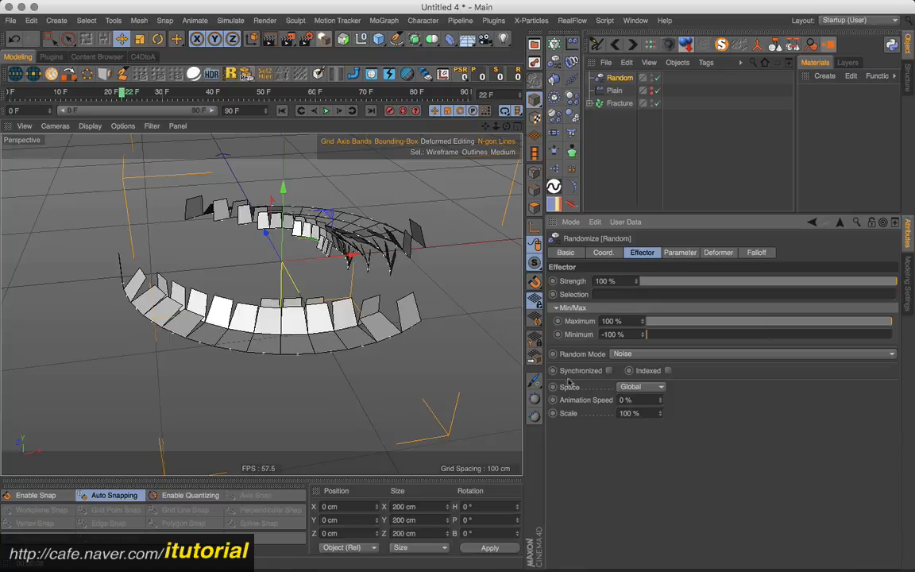
{"action": "left_click_drag", "start_coordinate": [357, 300], "coordinate": [292, 379], "text": "alt"}
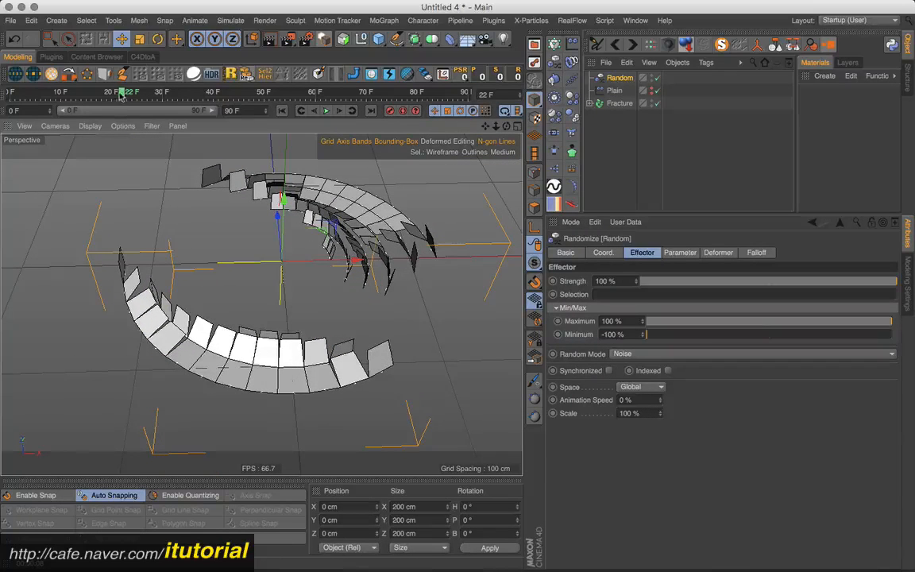
Try a noise Animation Speed of 61% on the Random effector and scrub the timeline back to frame 9.
{"action": "mouse_move", "coordinate": [121, 93]}
{"action": "left_mouse_down"}
{"action": "mouse_move", "coordinate": [169, 93]}
{"action": "mouse_move", "coordinate": [83, 93]}
{"action": "mouse_move", "coordinate": [163, 93]}
{"action": "mouse_move", "coordinate": [118, 93]}
{"action": "mouse_move", "coordinate": [127, 93]}
{"action": "left_mouse_up"}
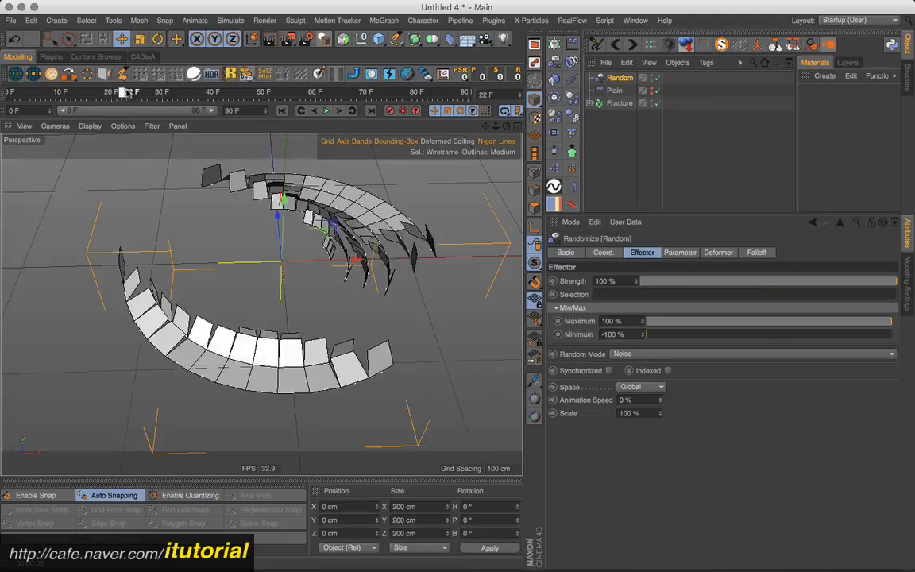
{"action": "left_click_drag", "start_coordinate": [658, 401], "coordinate": [663, 380]}
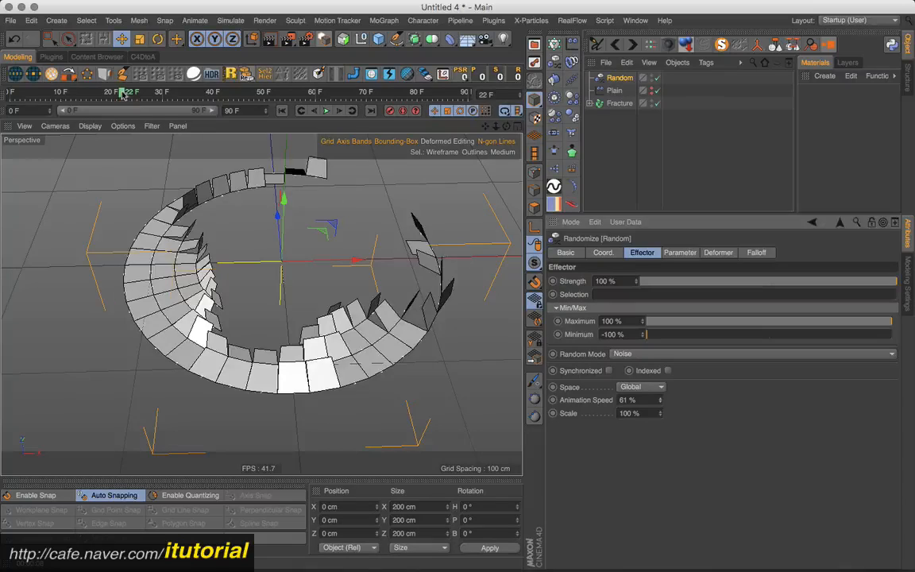
{"action": "left_click_drag", "start_coordinate": [123, 92], "coordinate": [55, 92]}
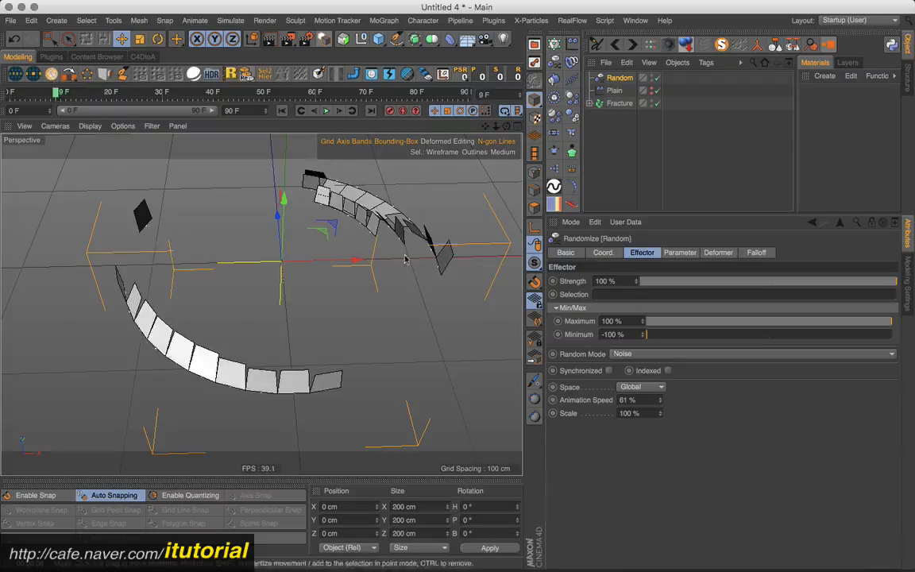
Set the Random effector's Animation Speed to 0% and its noise Scale to 2%, and return the timeline to frame 0.
{"action": "left_click", "coordinate": [633, 399]}
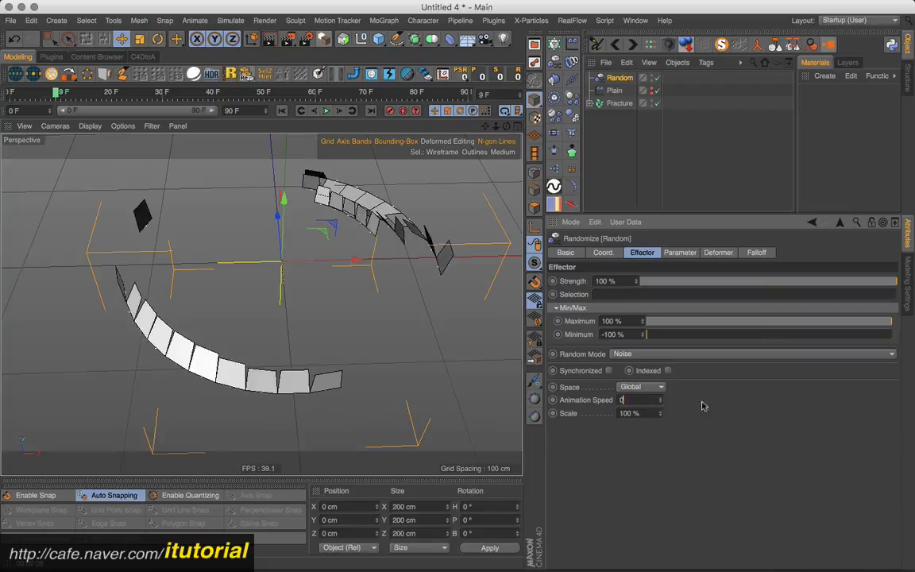
{"action": "key", "text": "Return"}
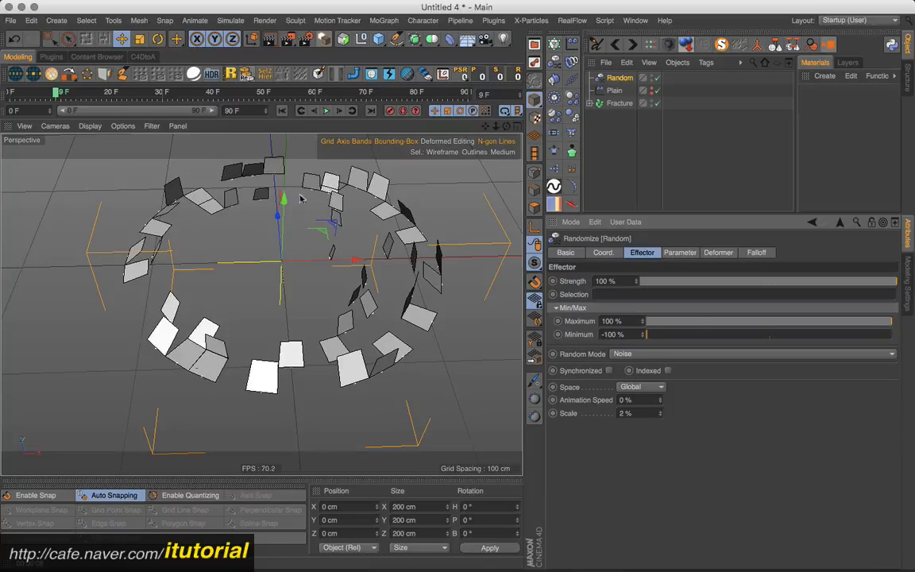
{"action": "left_click_drag", "start_coordinate": [68, 95], "coordinate": [7, 93]}
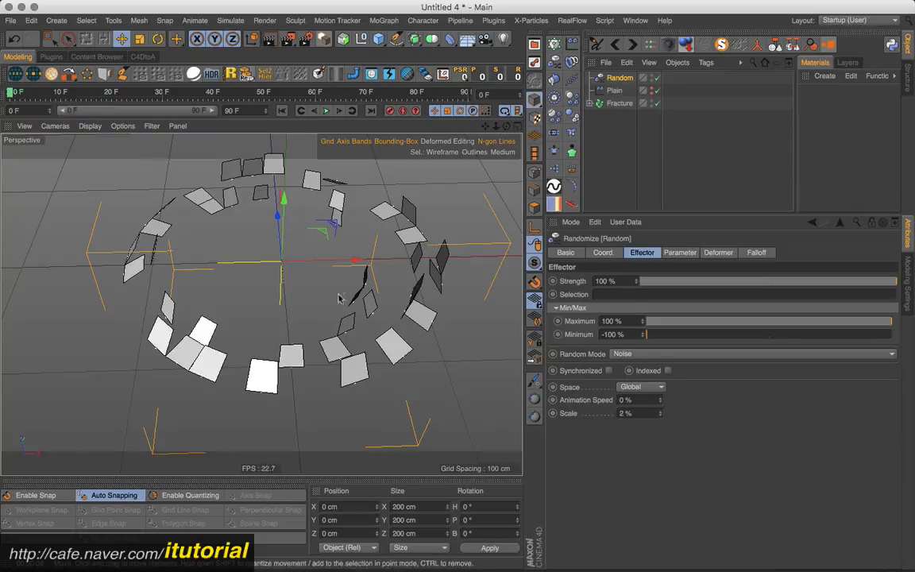
Switch the Plain effector off and back on to compare its influence on the disc.
{"action": "left_click_drag", "start_coordinate": [349, 278], "coordinate": [394, 320], "text": "alt"}
{"action": "left_click_drag", "start_coordinate": [343, 346], "coordinate": [359, 310], "text": "alt"}
{"action": "left_click", "coordinate": [659, 91]}
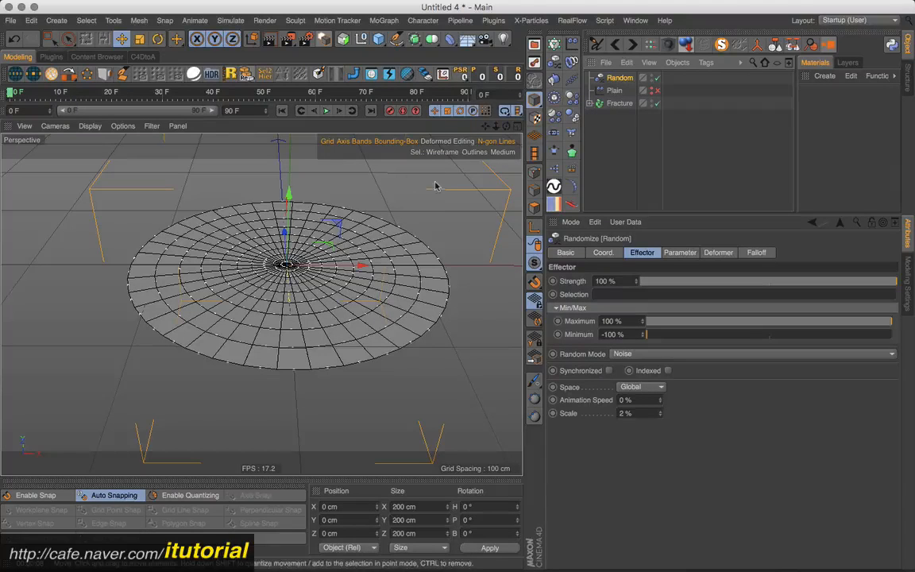
{"action": "left_click", "coordinate": [658, 93]}
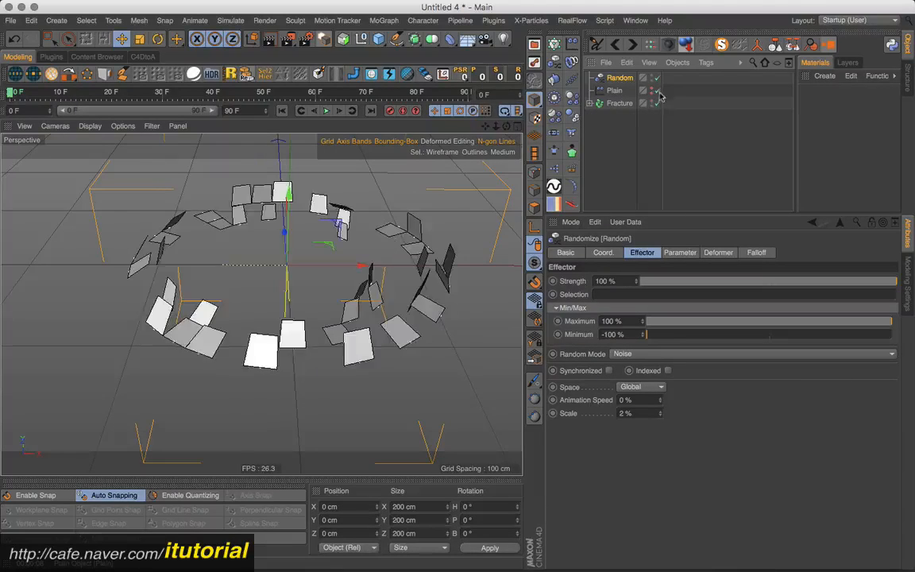
Set the Random effector's Minimum to -32% and scrub the timeline to frame 47.
{"action": "left_click", "coordinate": [656, 100]}
{"action": "left_click", "coordinate": [657, 78]}
{"action": "left_click_drag", "start_coordinate": [652, 337], "coordinate": [725, 335]}
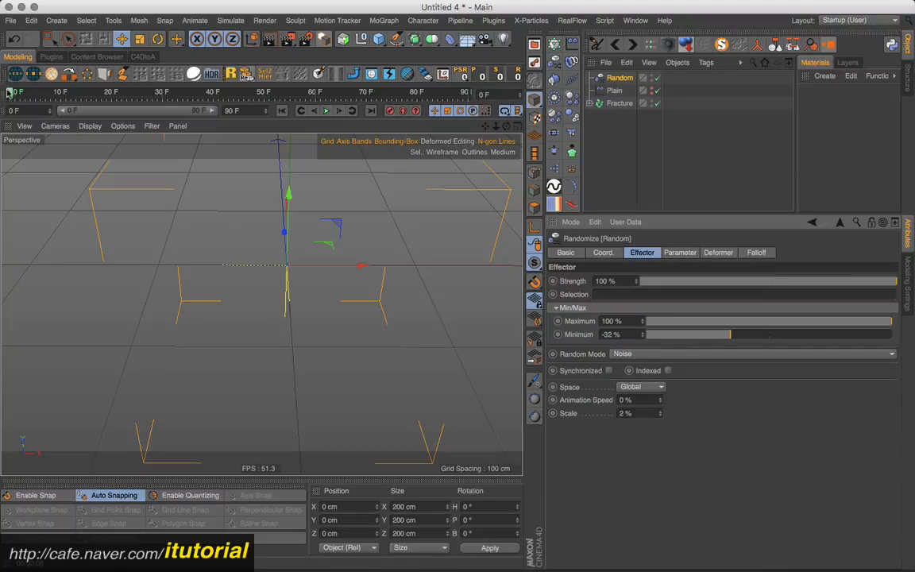
{"action": "left_click_drag", "start_coordinate": [9, 92], "coordinate": [249, 79]}
{"action": "scroll", "coordinate": [315, 265], "scroll_direction": "up", "scroll_amount": 1}
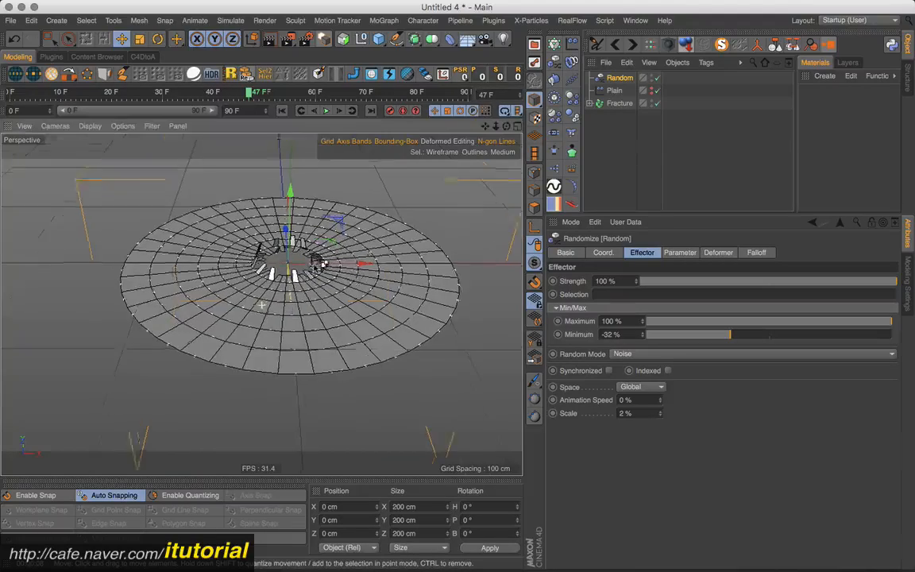
{"action": "right_click_drag", "start_coordinate": [323, 264], "coordinate": [350, 271], "text": "alt"}
{"action": "left_click_drag", "start_coordinate": [350, 271], "coordinate": [311, 249], "text": "alt"}
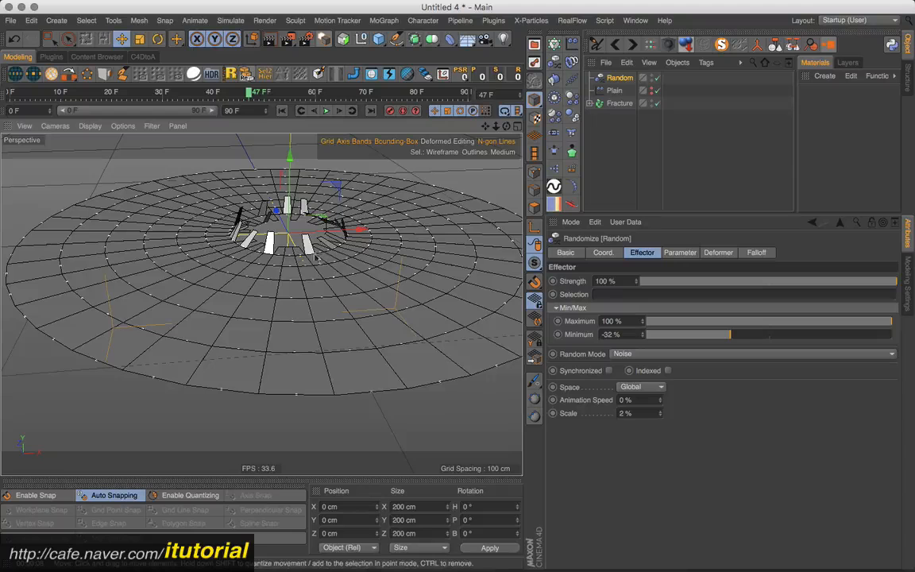
Play the reveal animation from the start to check the randomized polygons, and rewind to frame 0.
{"action": "left_click", "coordinate": [283, 111]}
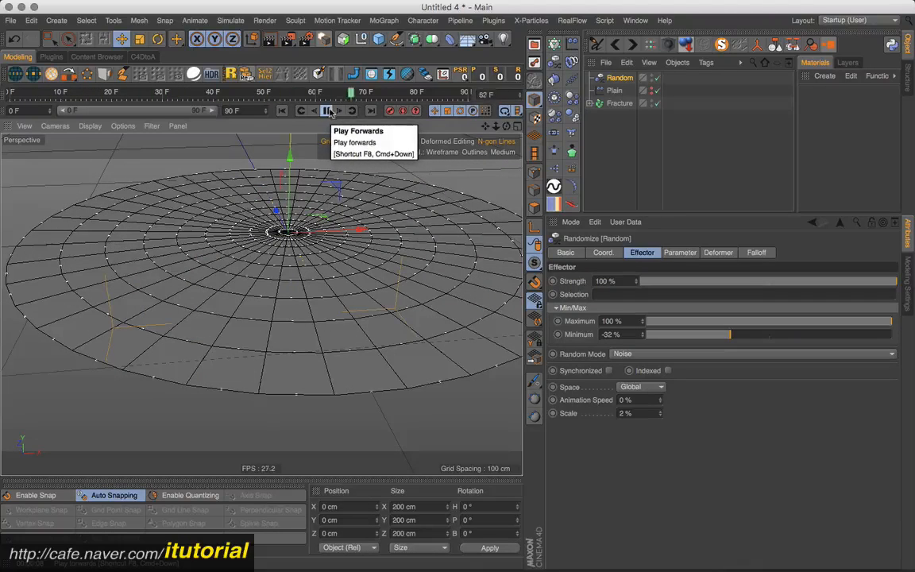
{"action": "left_click", "coordinate": [282, 111]}
{"action": "left_click", "coordinate": [325, 111]}
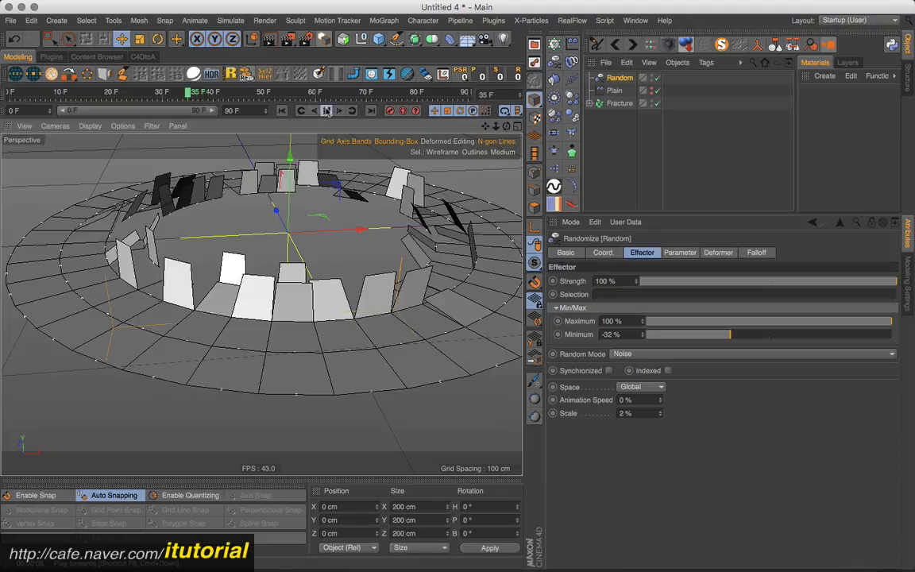
{"action": "left_click", "coordinate": [326, 111]}
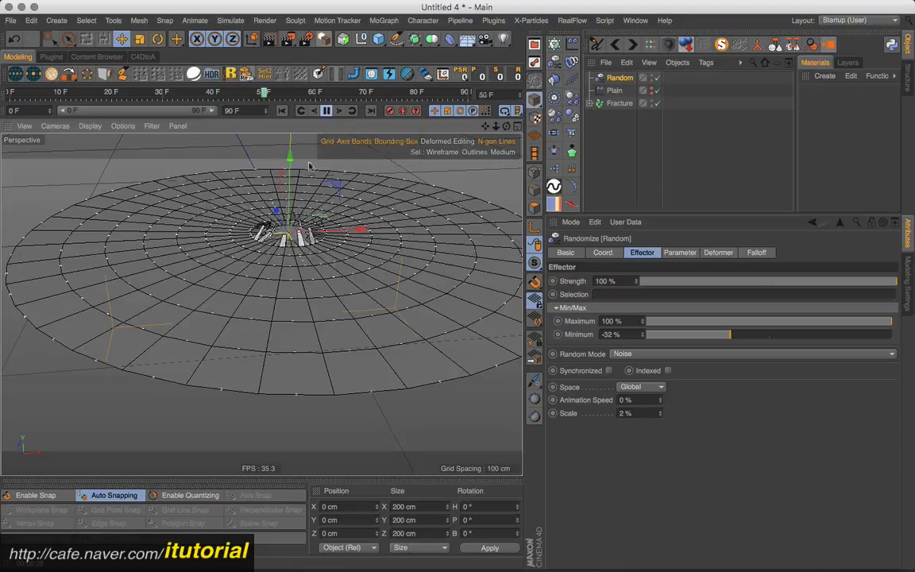
{"action": "left_click", "coordinate": [326, 111]}
{"action": "left_click", "coordinate": [284, 112]}
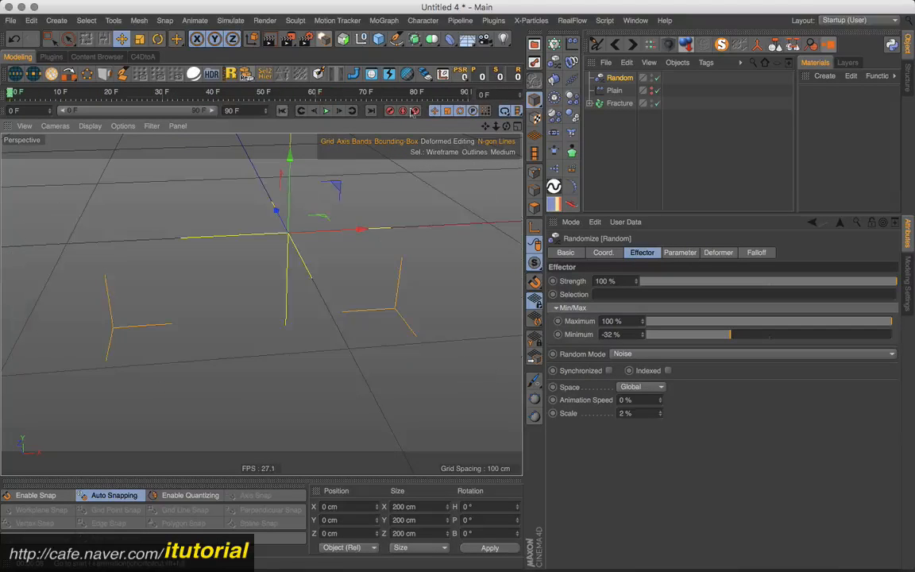
Add a Delay effector to the Fracture object, set its Strength to 61% and play the animation.
{"action": "left_click", "coordinate": [611, 104]}
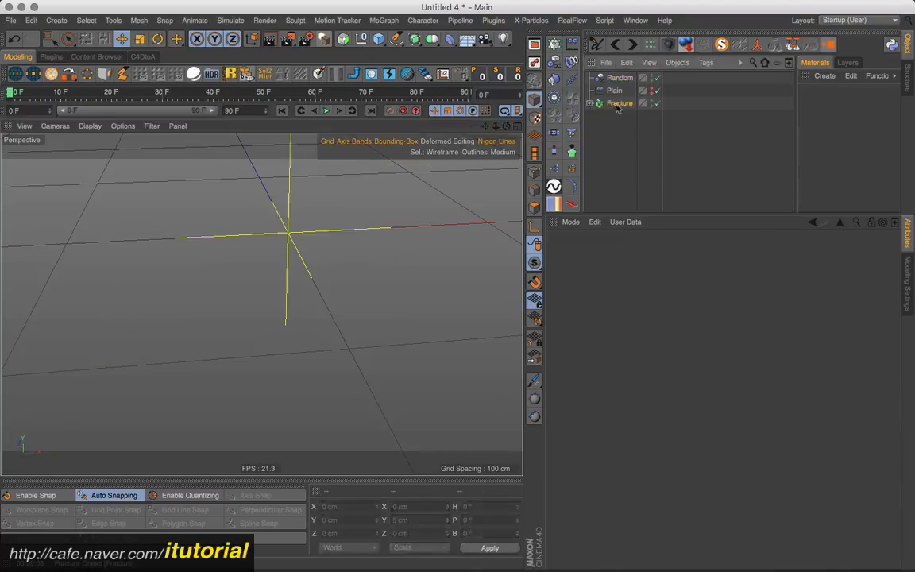
{"action": "left_click", "coordinate": [573, 64]}
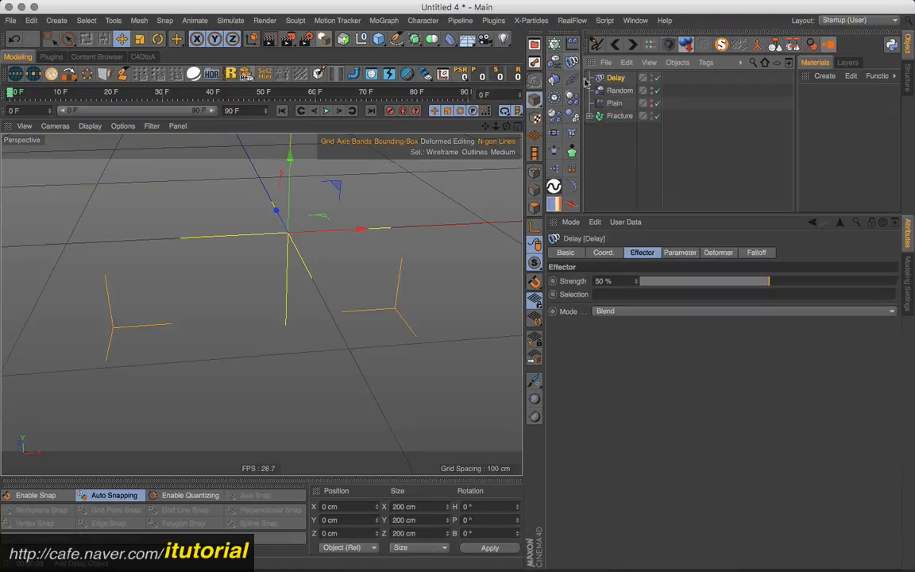
{"action": "left_click", "coordinate": [796, 283]}
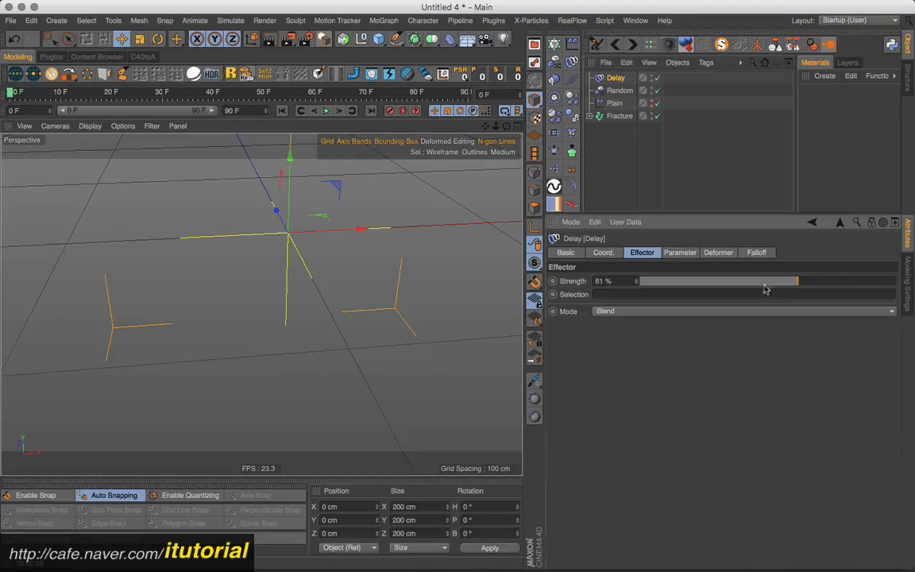
{"action": "left_click", "coordinate": [327, 112]}
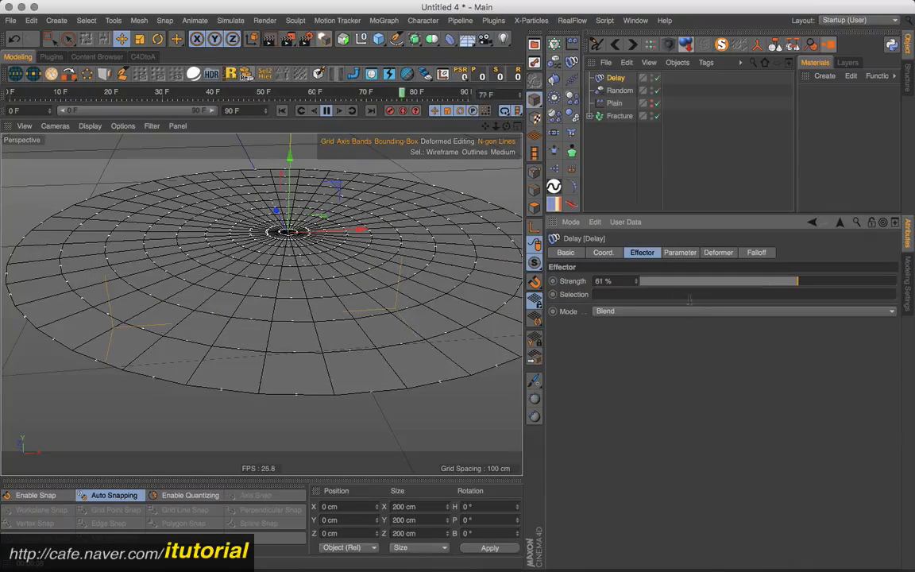
Try the Delay effector's Spring mode during playback and switch it back to Blend.
{"action": "left_click", "coordinate": [685, 312]}
{"action": "left_click", "coordinate": [691, 347]}
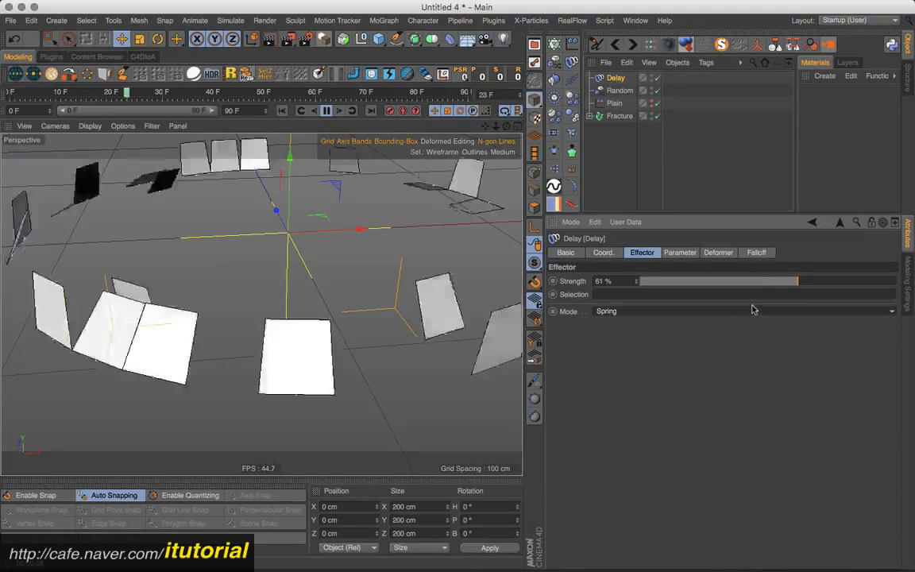
{"action": "left_click", "coordinate": [715, 312]}
{"action": "left_click", "coordinate": [606, 337]}
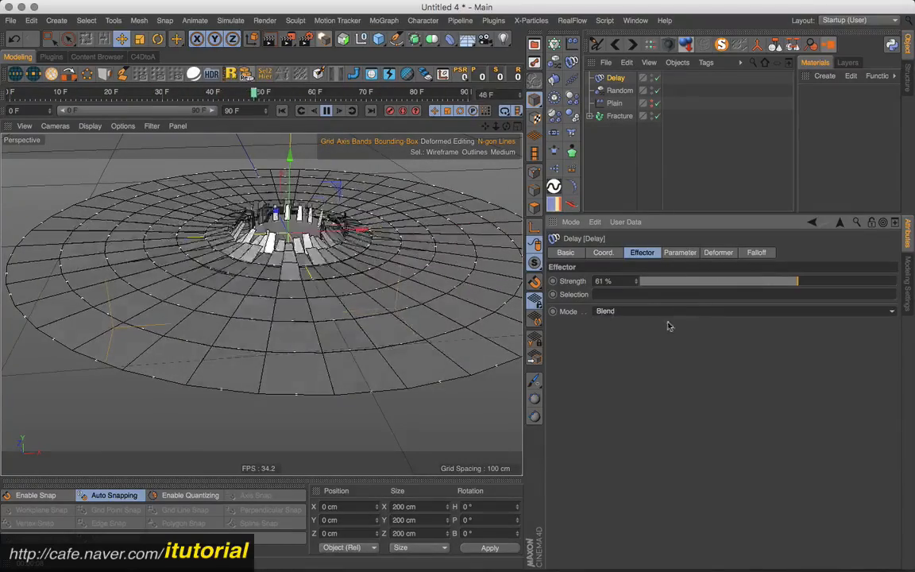
Set the Delay effector's Strength to 64% and stop the playback.
{"action": "left_click_drag", "start_coordinate": [802, 282], "coordinate": [805, 283]}
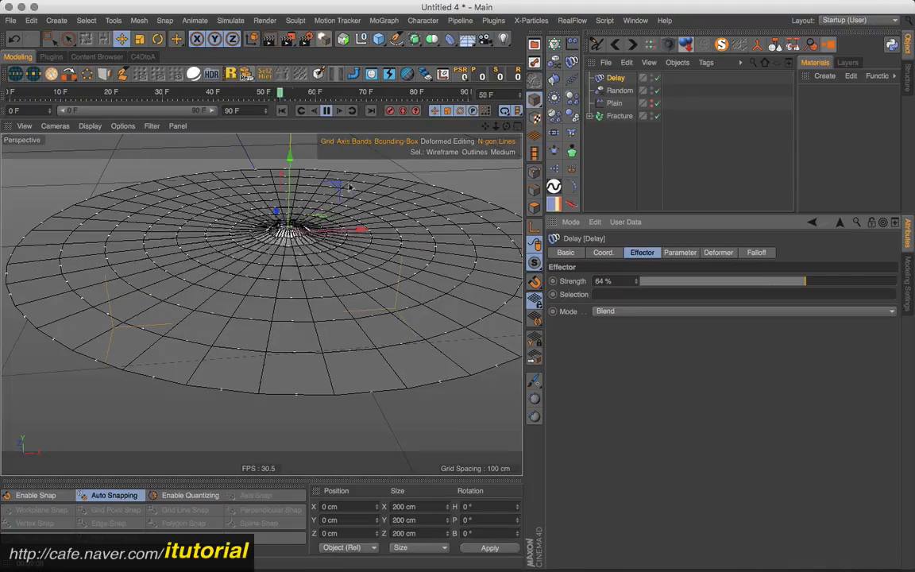
{"action": "left_click", "coordinate": [325, 111]}
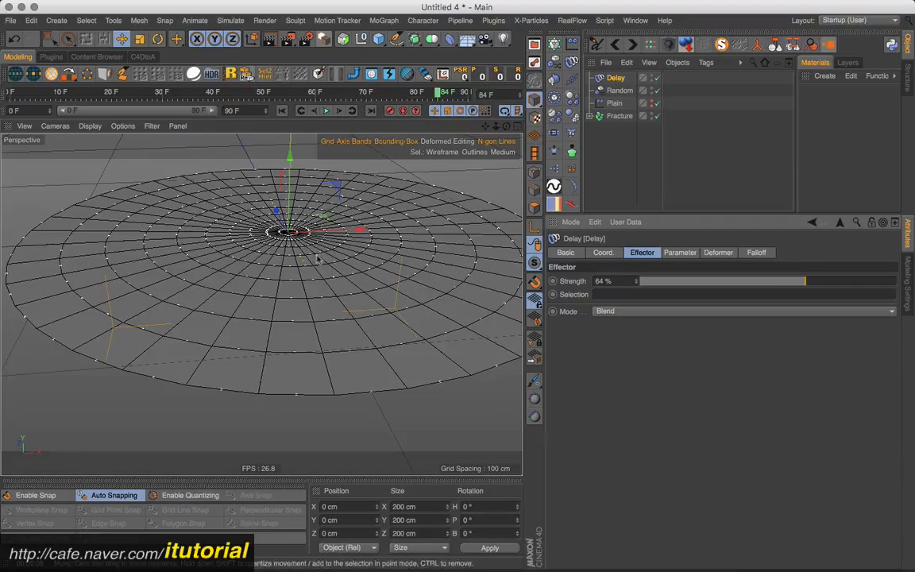
{"action": "left_click_drag", "start_coordinate": [319, 259], "coordinate": [289, 316], "text": "alt"}
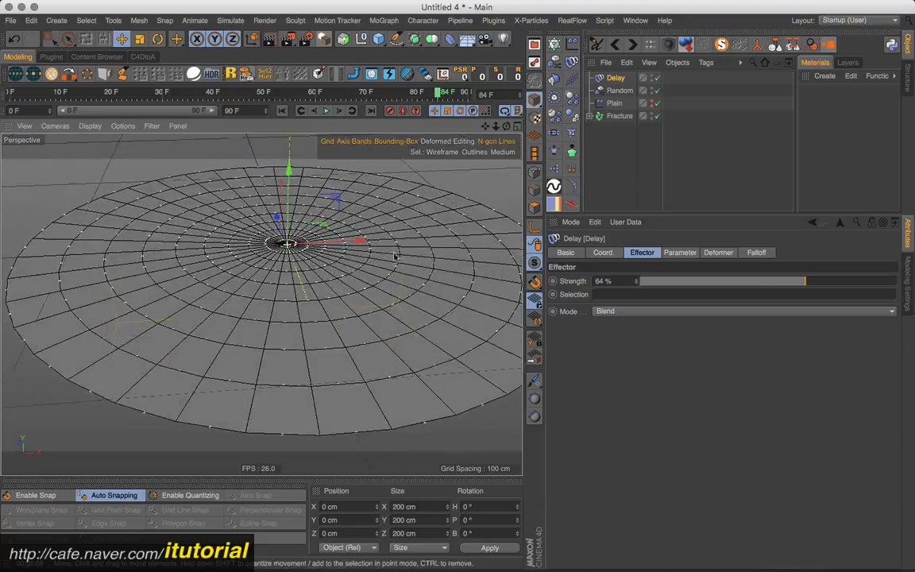
Select the Plain effector and its keyframes from frame 0 to 60, and open the Timeline window in F-Curve Mode.
{"action": "left_click", "coordinate": [609, 132]}
{"action": "left_click", "coordinate": [616, 104]}
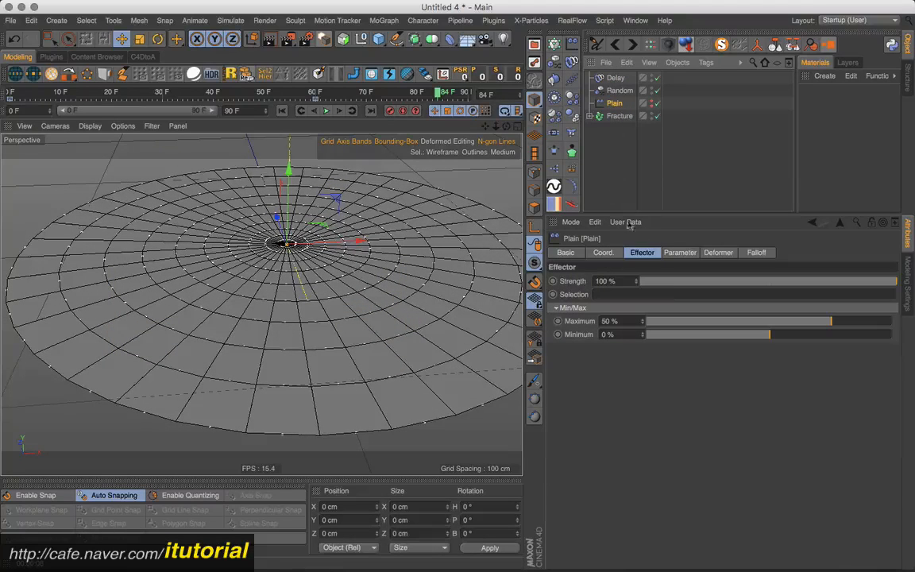
{"action": "left_click_drag", "start_coordinate": [329, 101], "coordinate": [6, 97]}
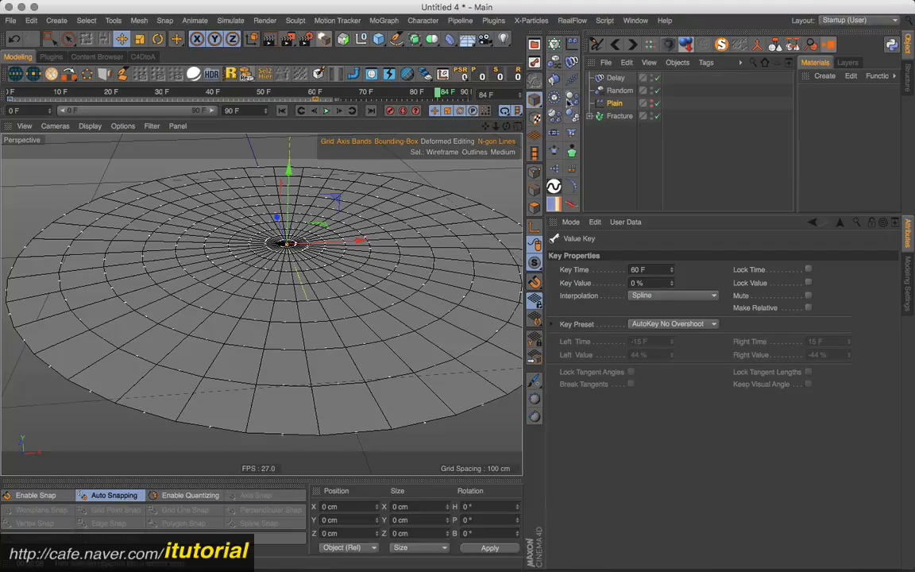
{"action": "key", "text": "shift+F3"}
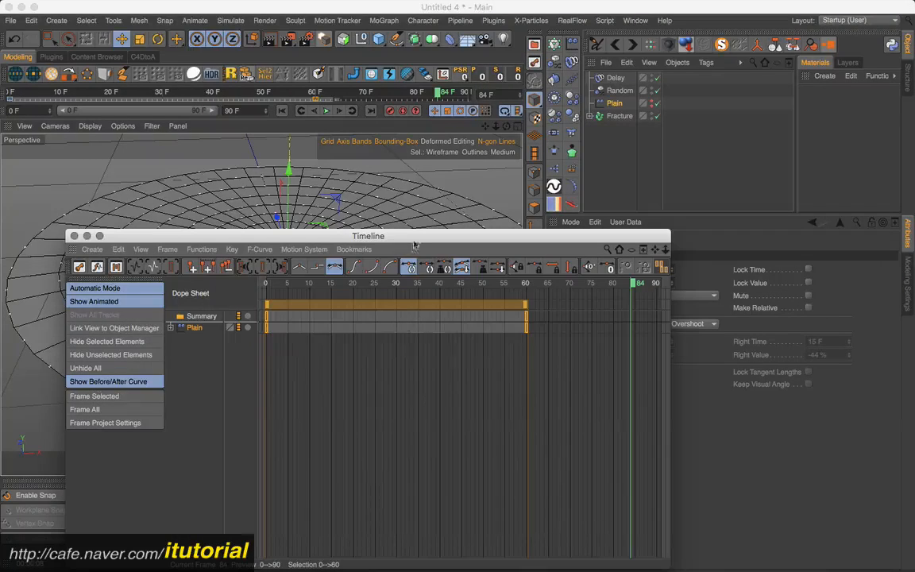
{"action": "left_click_drag", "start_coordinate": [413, 243], "coordinate": [478, 199]}
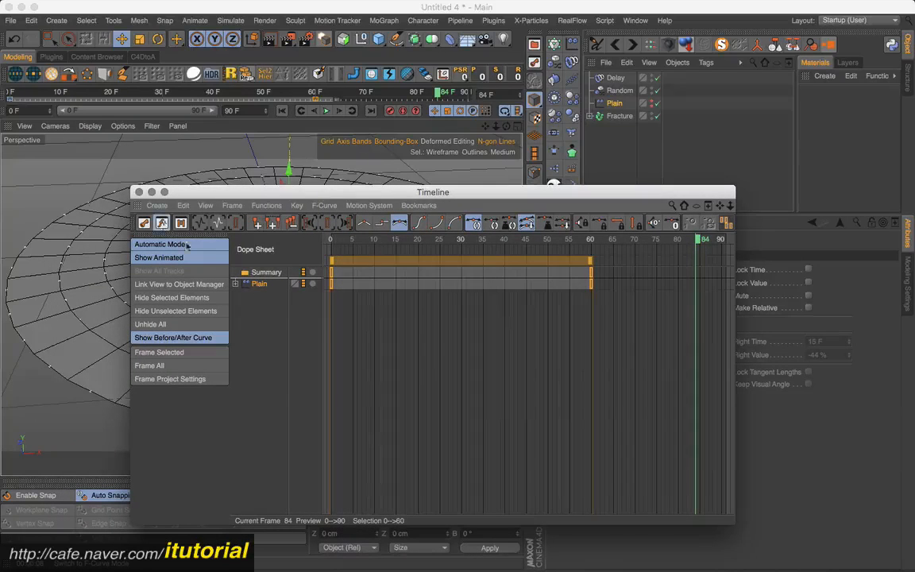
{"action": "left_click", "coordinate": [170, 222]}
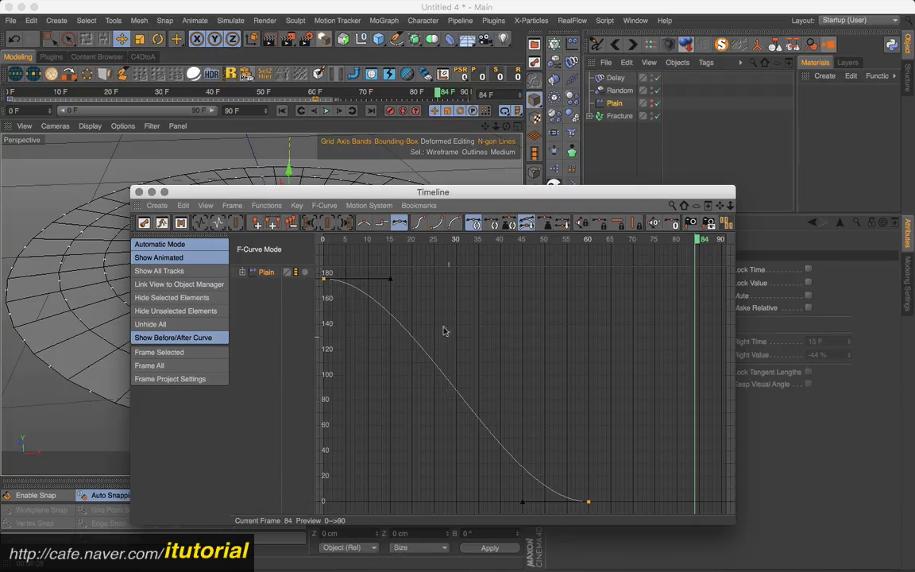
Set the interpolation of both Plain effector keys, frames 0 and 60, to Linear and close the Timeline window.
{"action": "left_click_drag", "start_coordinate": [409, 192], "coordinate": [207, 228]}
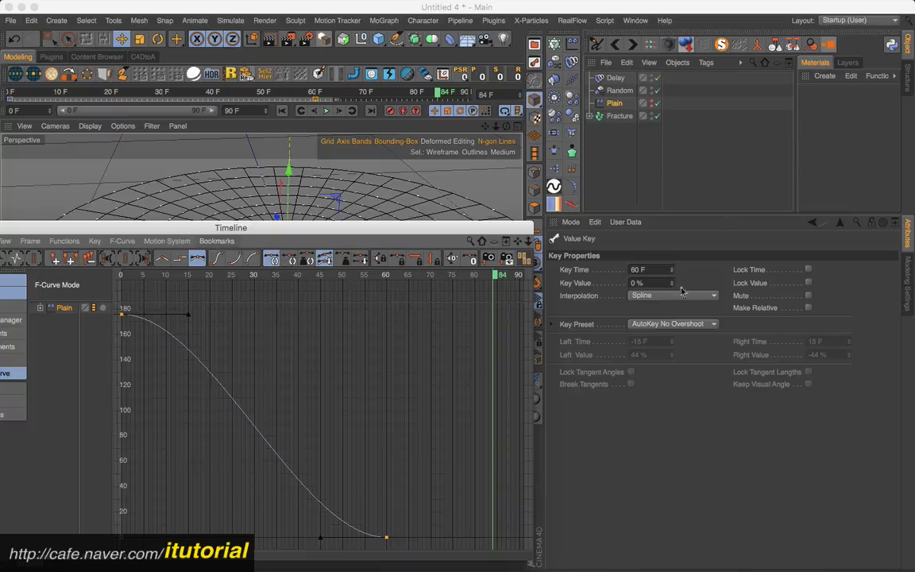
{"action": "left_click", "coordinate": [698, 300]}
{"action": "left_click", "coordinate": [673, 322]}
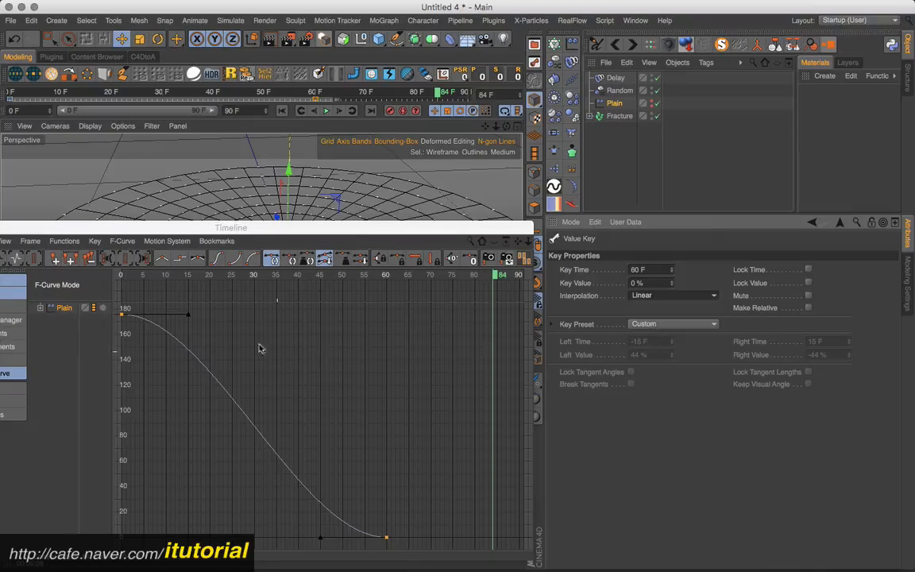
{"action": "left_click_drag", "start_coordinate": [402, 534], "coordinate": [135, 262]}
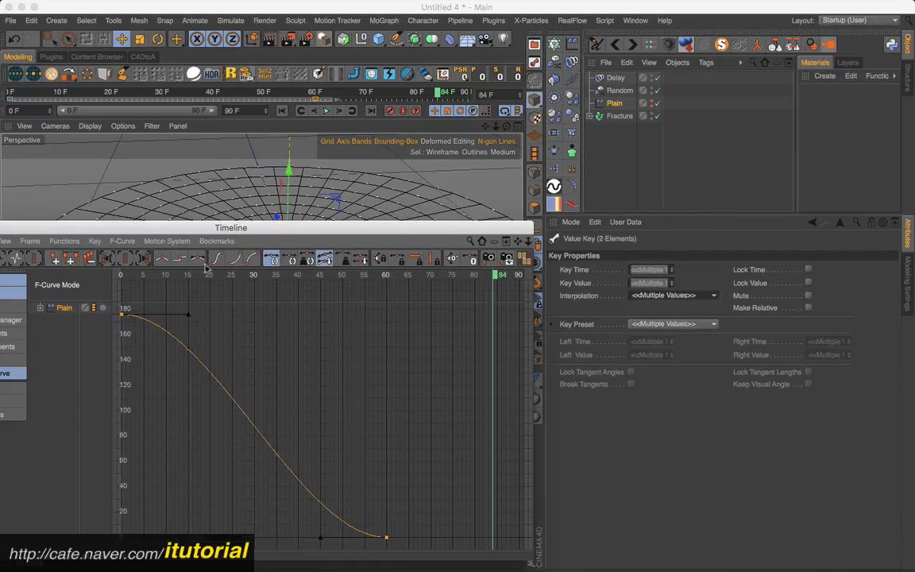
{"action": "left_click", "coordinate": [163, 259]}
{"action": "left_click_drag", "start_coordinate": [201, 232], "coordinate": [316, 223]}
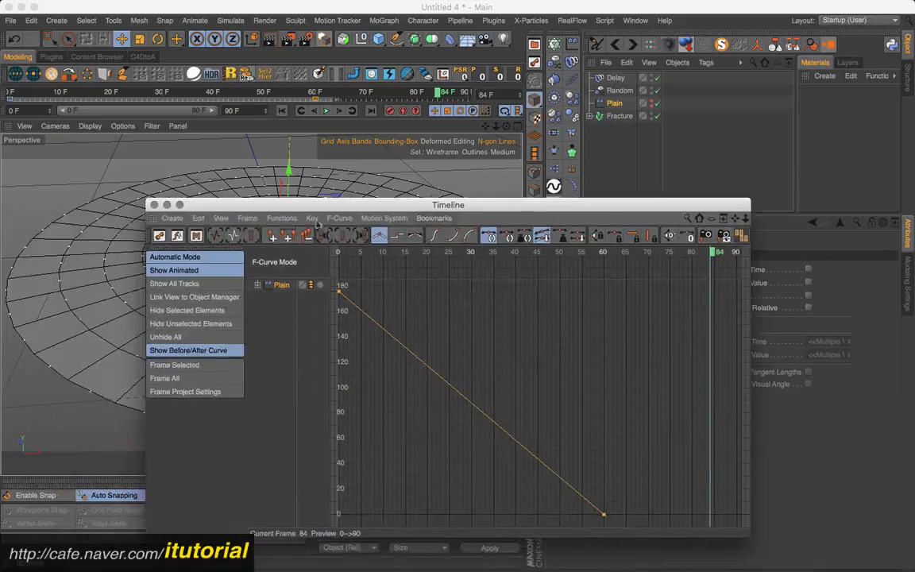
{"action": "left_click", "coordinate": [154, 204]}
Play the animation with the linear curve, stop it at frame 46 and inspect the rotating pieces around the disc's centre.
{"action": "left_click", "coordinate": [327, 112]}
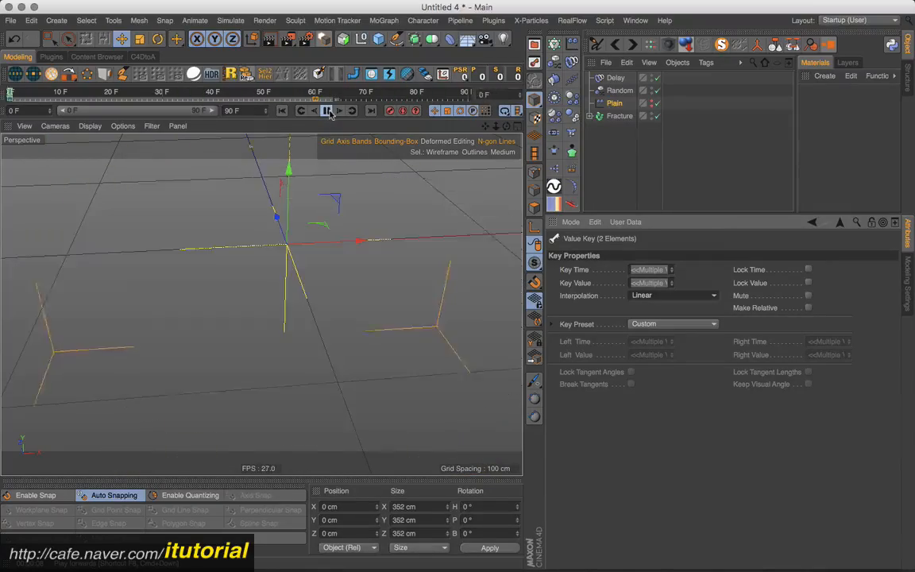
{"action": "left_click", "coordinate": [326, 112]}
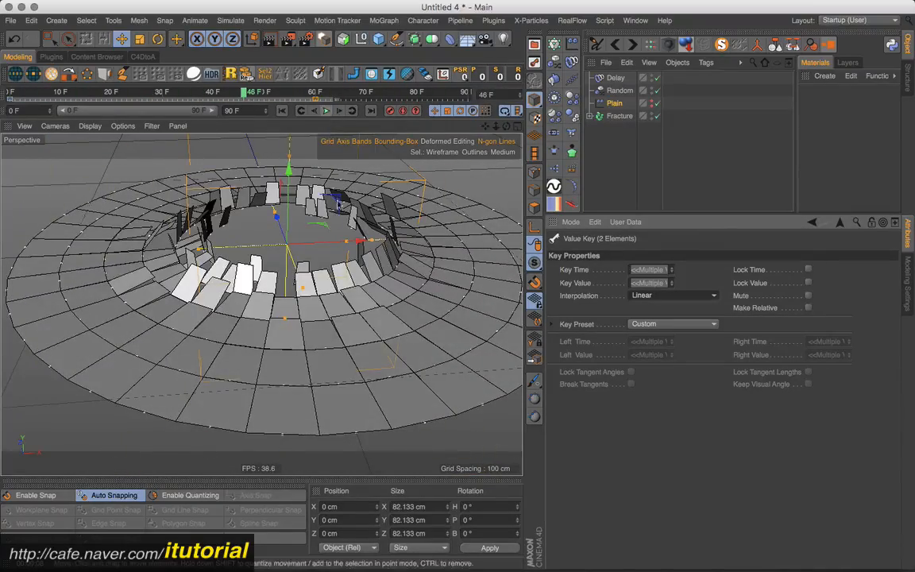
{"action": "left_click_drag", "start_coordinate": [326, 266], "coordinate": [343, 262], "text": "alt"}
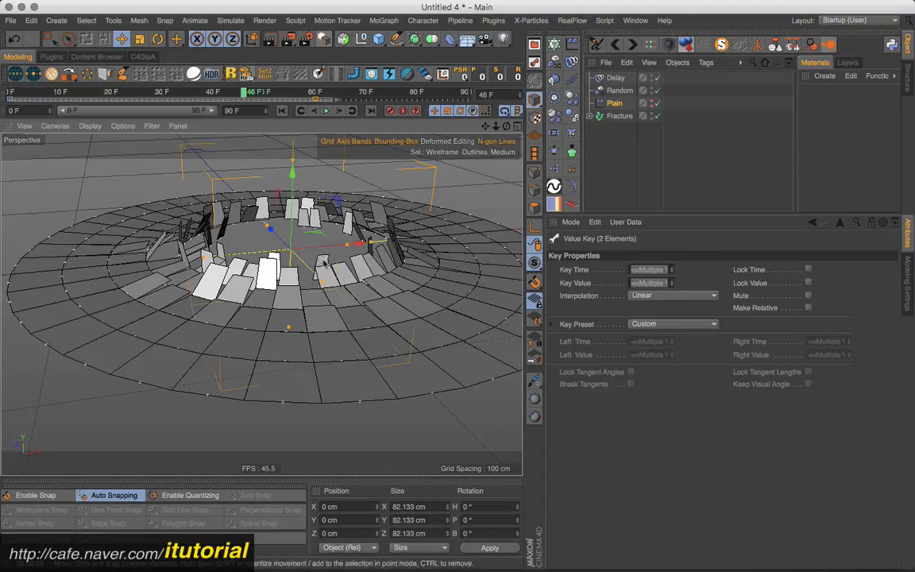
{"action": "left_click_drag", "start_coordinate": [322, 261], "coordinate": [333, 264], "text": "alt"}
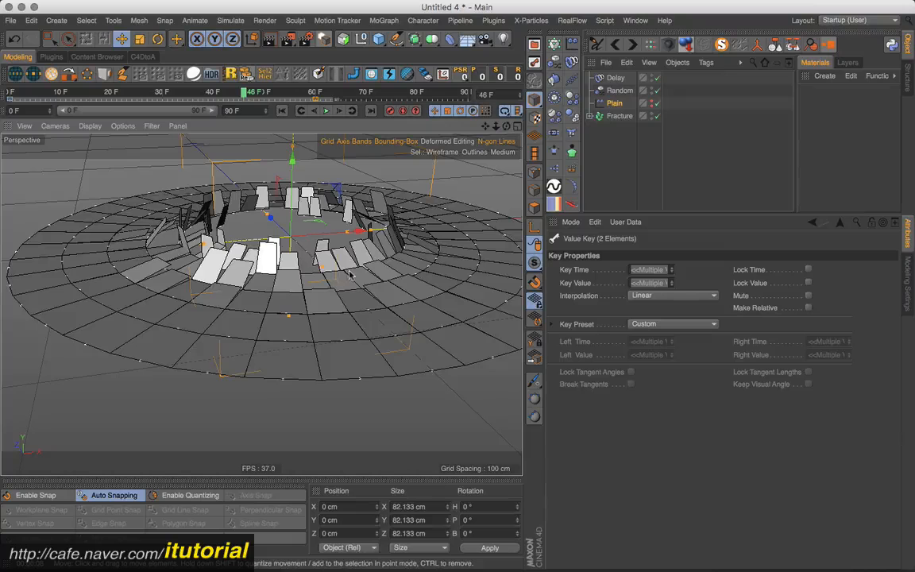
{"action": "left_click_drag", "start_coordinate": [340, 295], "coordinate": [383, 238], "text": "alt"}
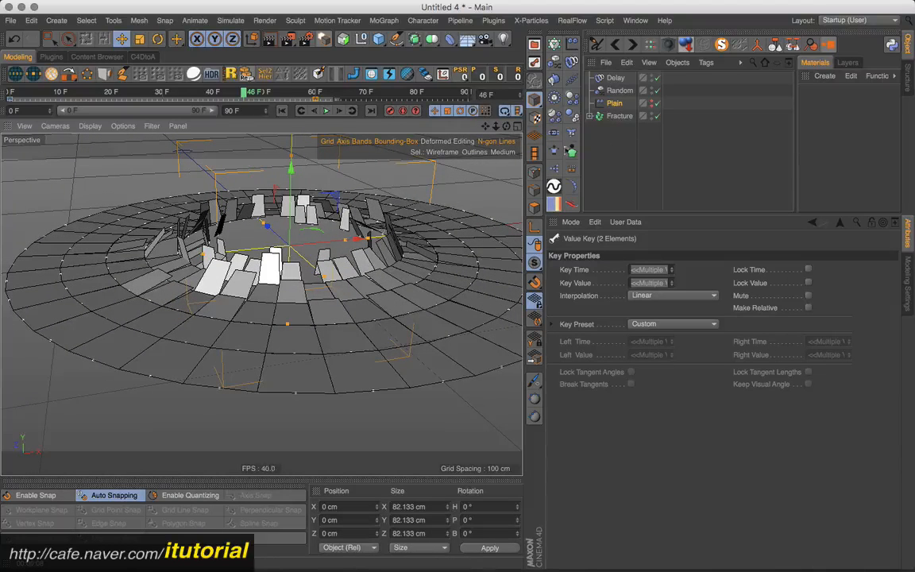
Add a Cloth Surface as parent of the Fracture object, with Subdivisions 0 and Thickness 1 cm.
{"action": "left_click", "coordinate": [620, 116]}
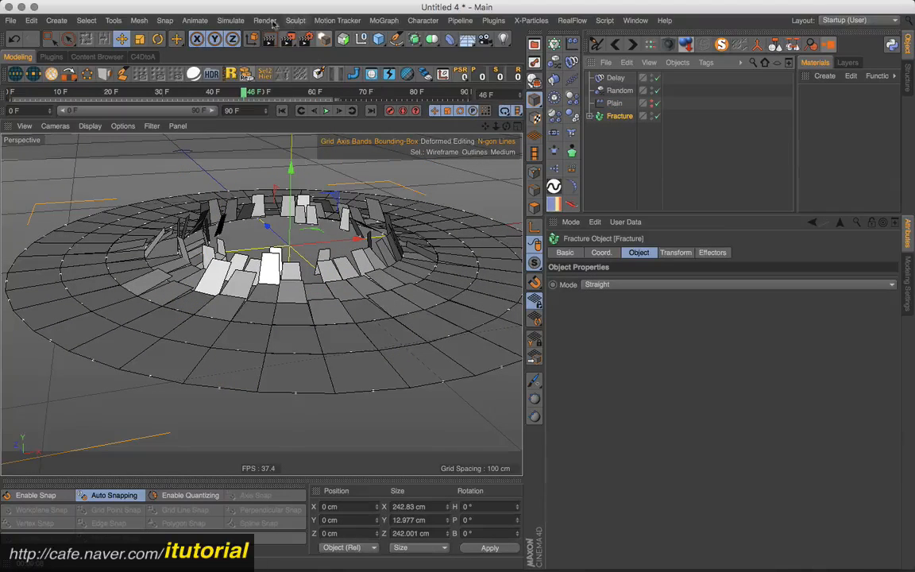
{"action": "left_click", "coordinate": [231, 20]}
{"action": "mouse_move", "coordinate": [253, 44]}
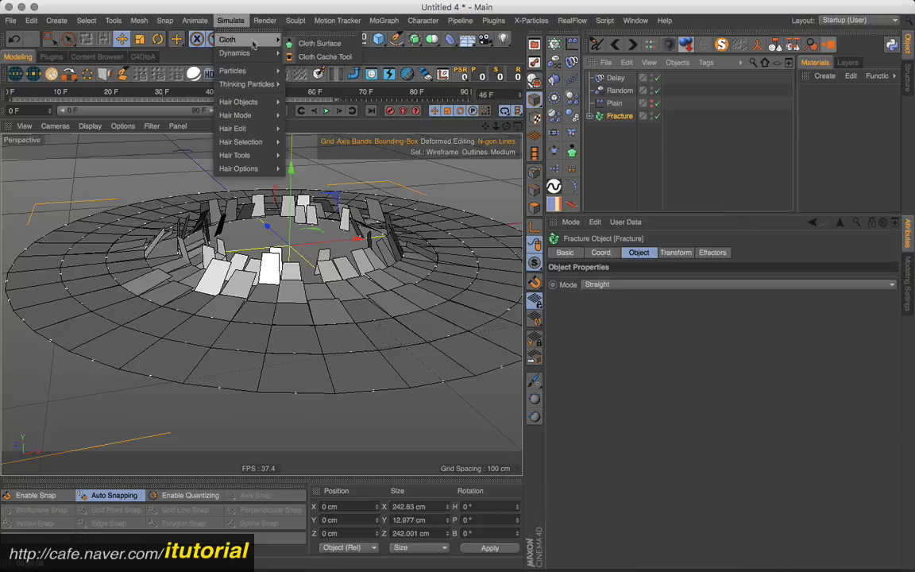
{"action": "left_click", "coordinate": [319, 42]}
{"action": "left_click_drag", "start_coordinate": [615, 79], "coordinate": [622, 118]}
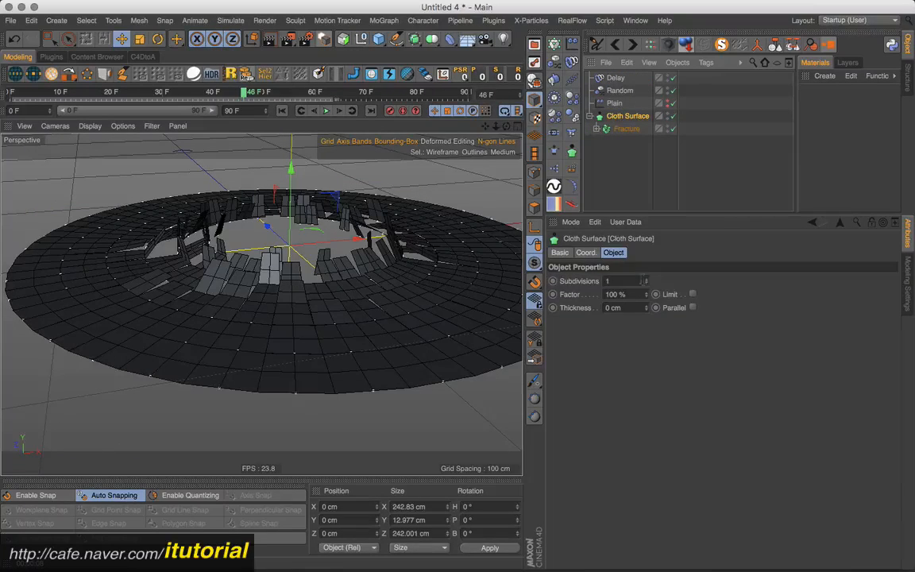
{"action": "left_click", "coordinate": [647, 284]}
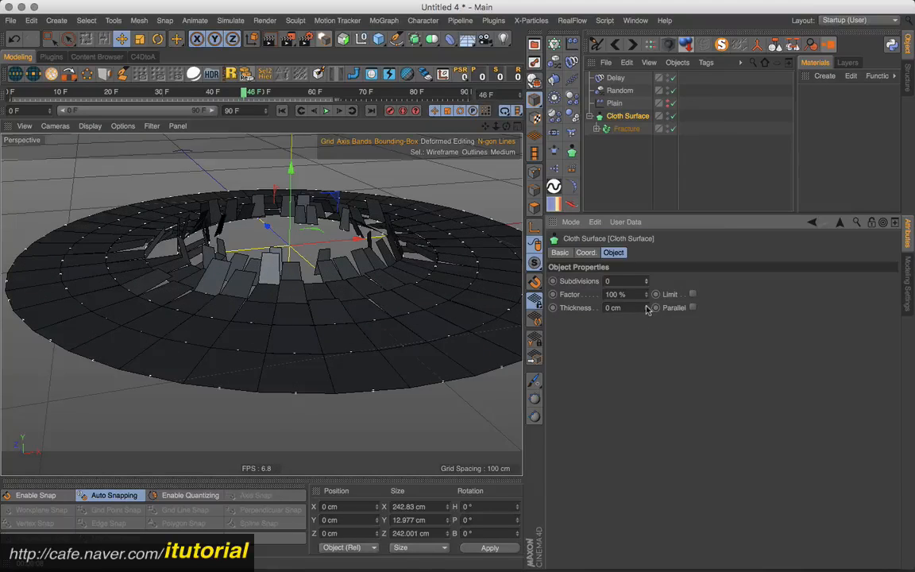
{"action": "mouse_move", "coordinate": [365, 258]}
{"action": "left_mouse_down", "text": "alt"}
{"action": "mouse_move", "coordinate": [339, 267]}
{"action": "mouse_move", "coordinate": [345, 280]}
{"action": "mouse_move", "coordinate": [364, 278]}
{"action": "left_mouse_up", "text": "alt"}
Play the thickened disc's animation from the first frame twice, stopping the second playback at frame 39.
{"action": "left_click", "coordinate": [283, 111]}
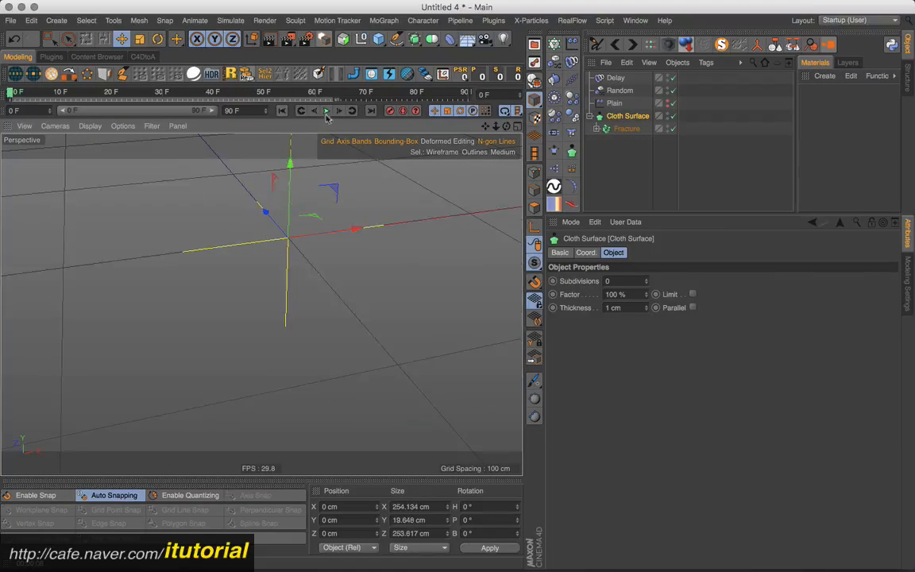
{"action": "left_click", "coordinate": [326, 112]}
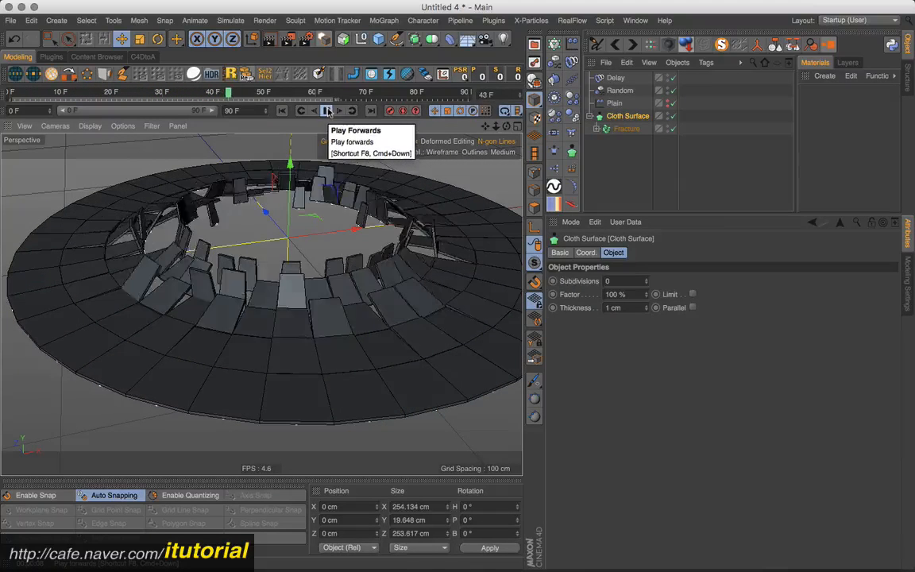
{"action": "left_click", "coordinate": [325, 112]}
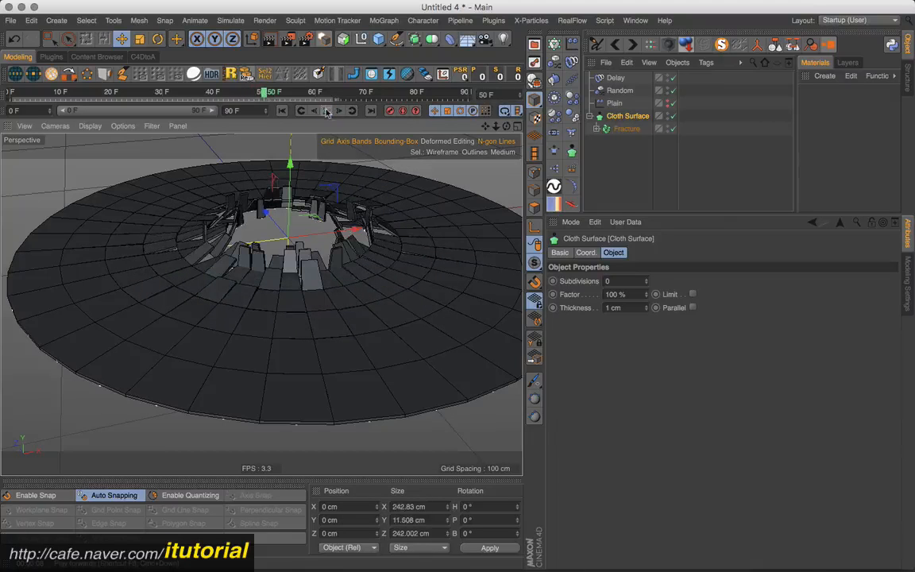
{"action": "left_click", "coordinate": [284, 111]}
{"action": "left_click", "coordinate": [327, 112]}
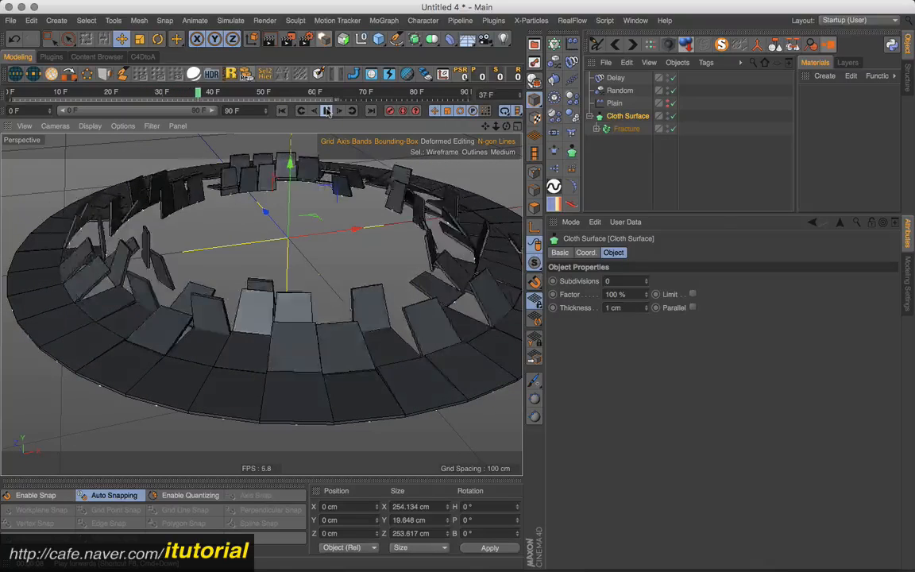
{"action": "mouse_move", "coordinate": [346, 296]}
{"action": "left_mouse_down", "text": "alt"}
{"action": "mouse_move", "coordinate": [352, 265]}
{"action": "mouse_move", "coordinate": [354, 318]}
{"action": "mouse_move", "coordinate": [352, 305]}
{"action": "left_mouse_up", "text": "alt"}
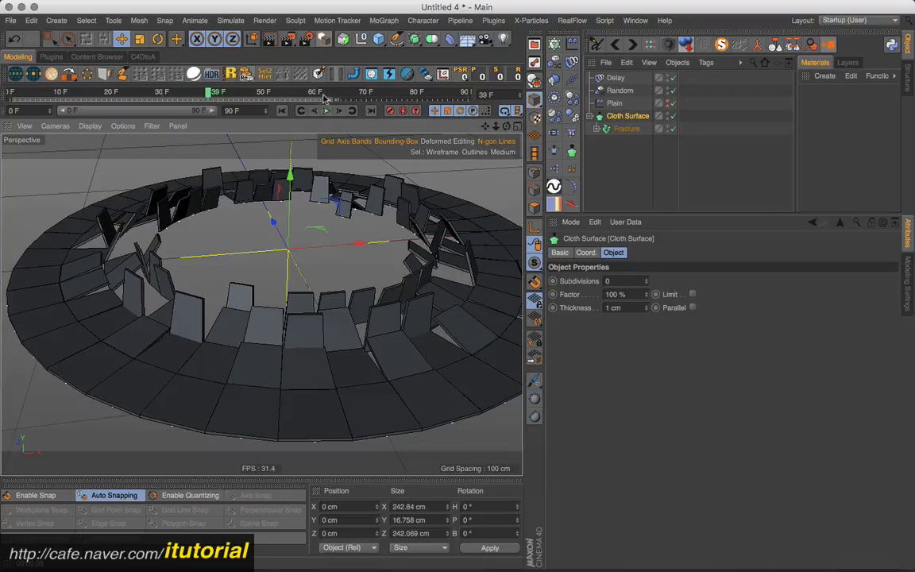
Check the Physical render settings and render the disc in the viewport at frames 39 and 44.
{"action": "left_click", "coordinate": [306, 39]}
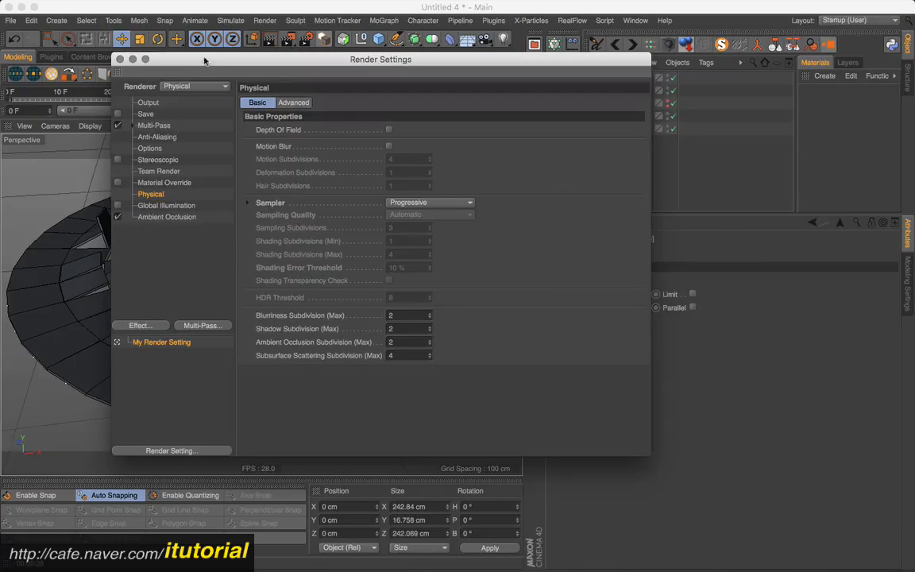
{"action": "left_click_drag", "start_coordinate": [204, 60], "coordinate": [198, 57]}
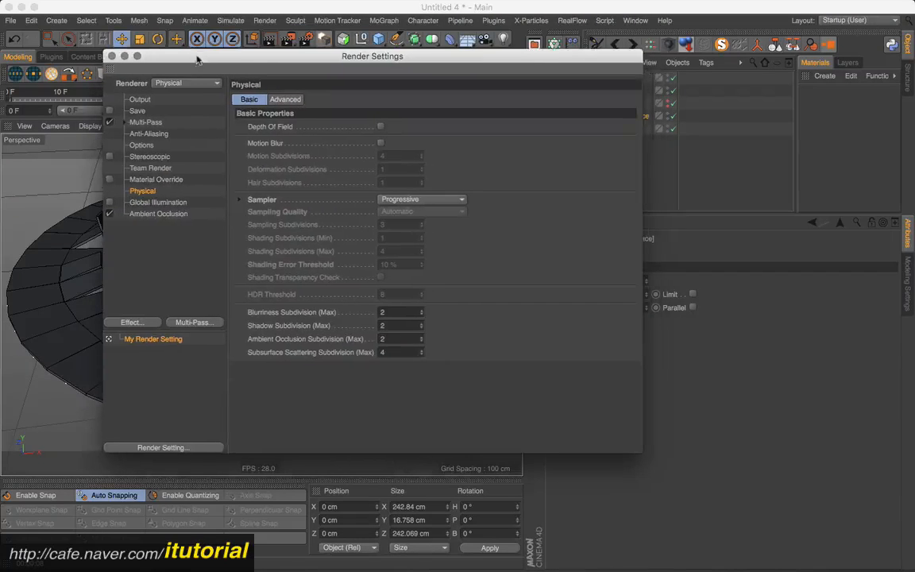
{"action": "left_click", "coordinate": [112, 56]}
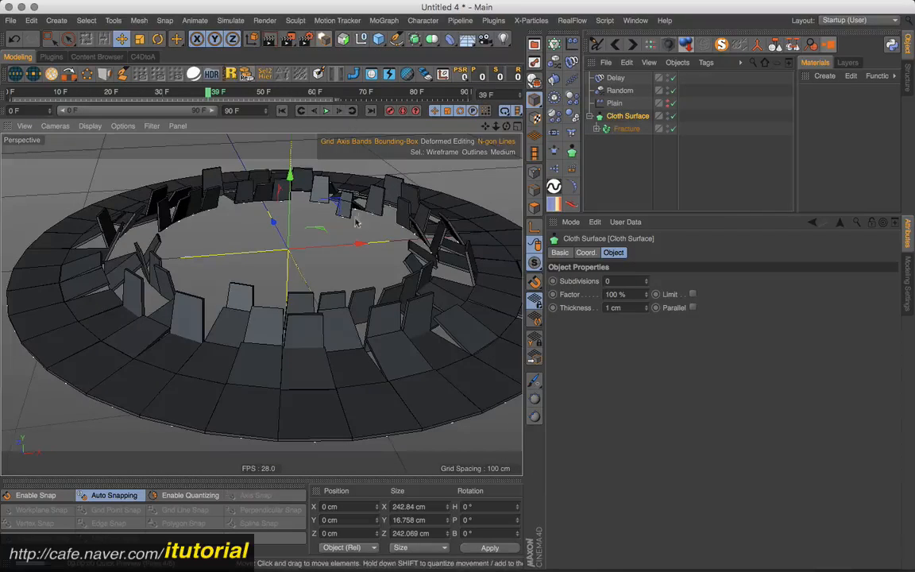
{"action": "key", "text": "super+r"}
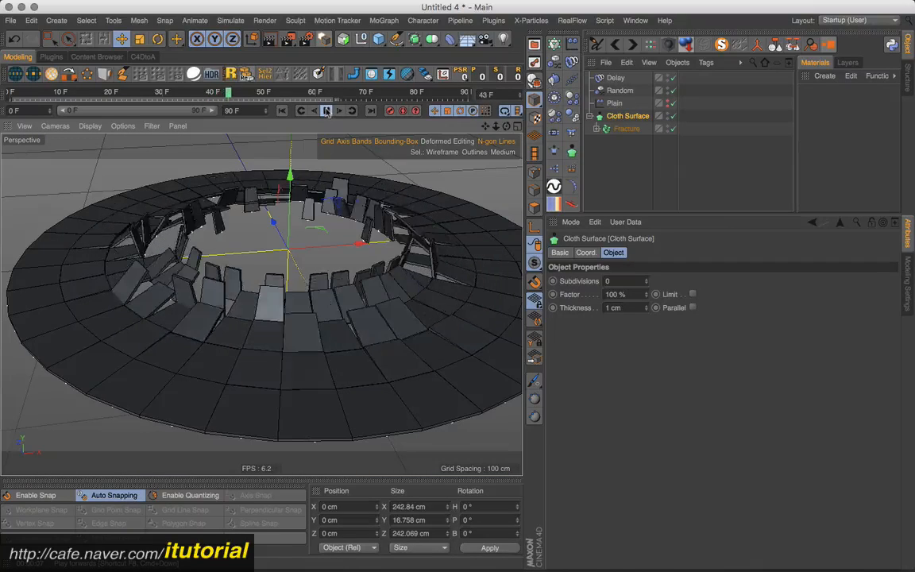
{"action": "left_click", "coordinate": [326, 110]}
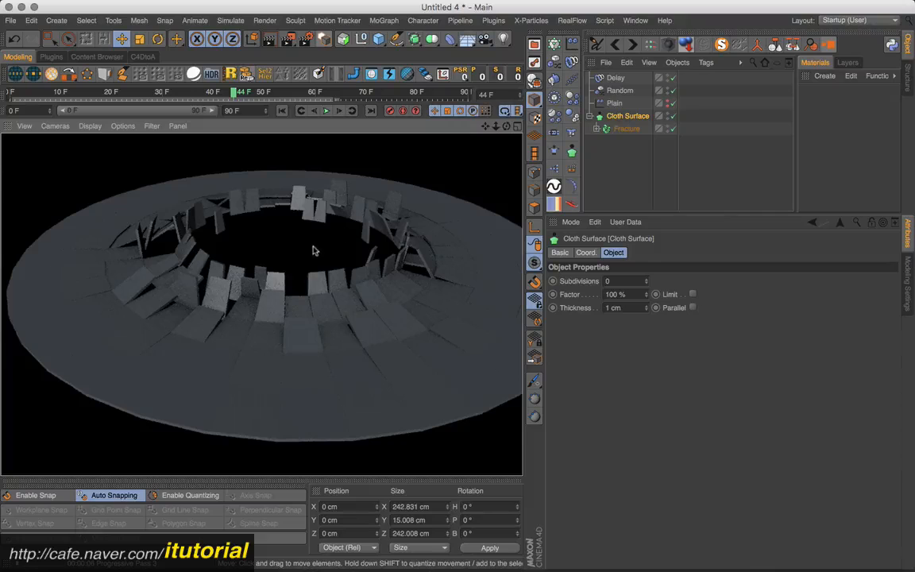
{"action": "left_click", "coordinate": [603, 150]}
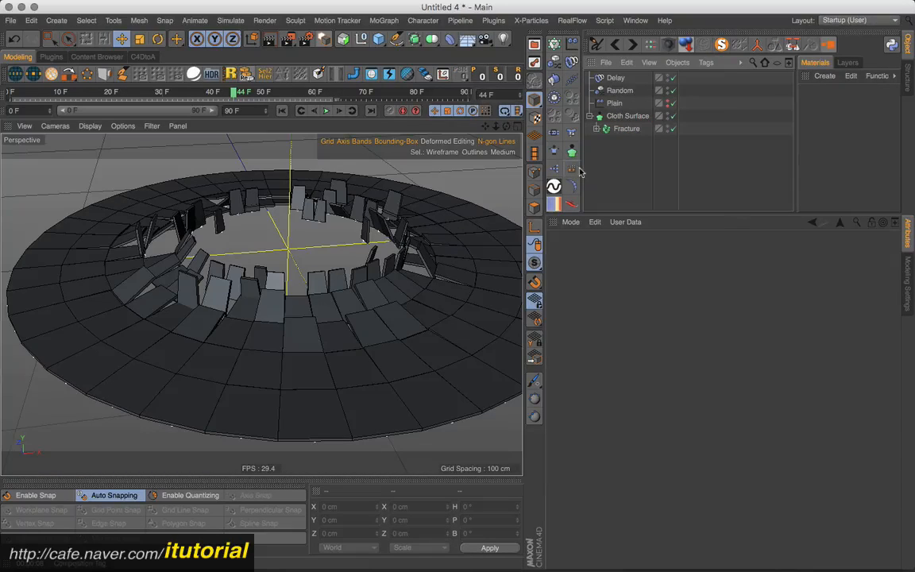
Switch to TextEdit and review the question about changing face length, keeping the note clear of the disc and the object list.
{"action": "key", "text": "super+Tab"}
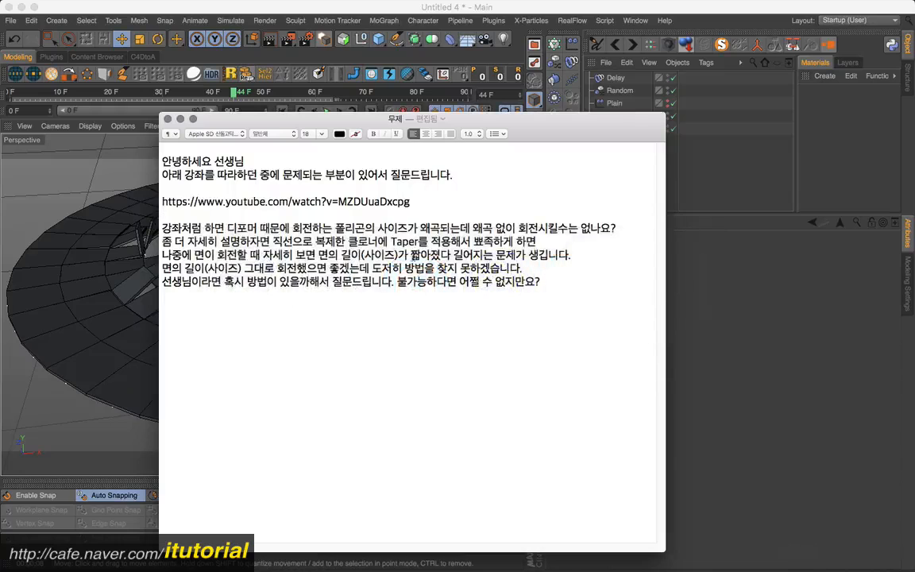
{"action": "left_click_drag", "start_coordinate": [429, 255], "coordinate": [318, 255]}
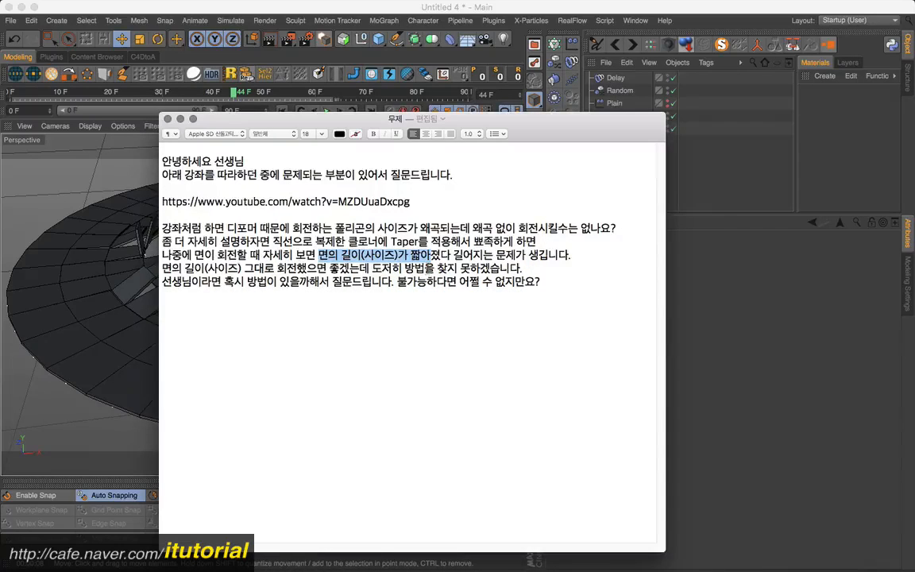
{"action": "left_click", "coordinate": [433, 255]}
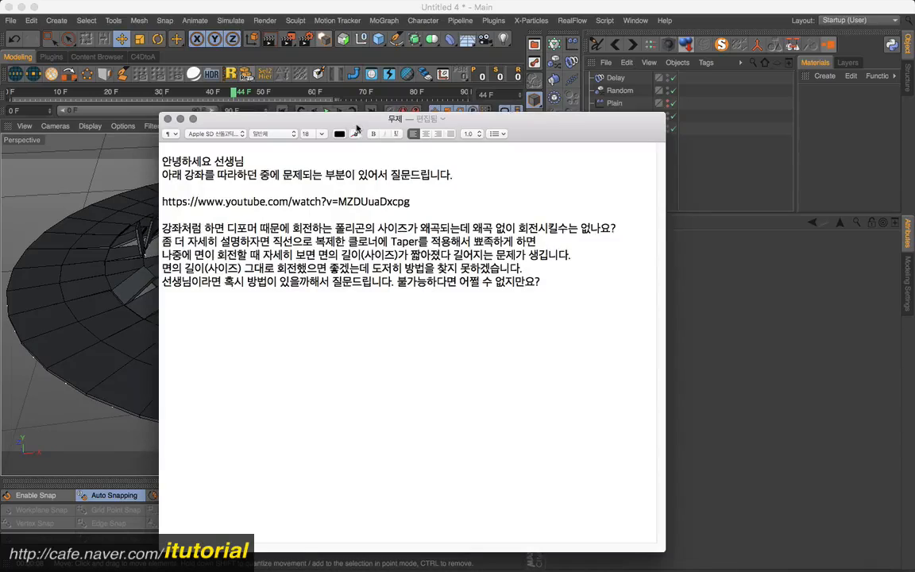
{"action": "left_click_drag", "start_coordinate": [323, 118], "coordinate": [528, 131]}
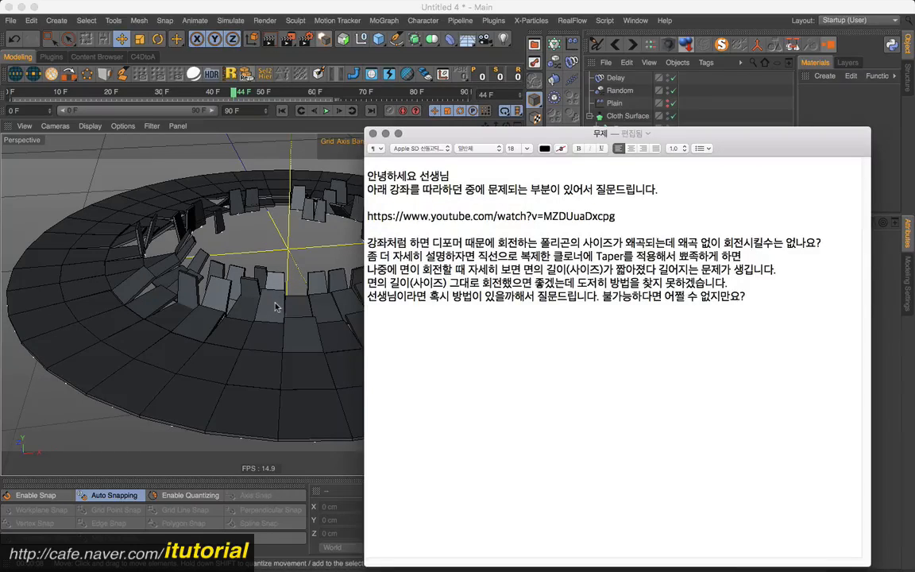
{"action": "left_click_drag", "start_coordinate": [436, 127], "coordinate": [465, 170]}
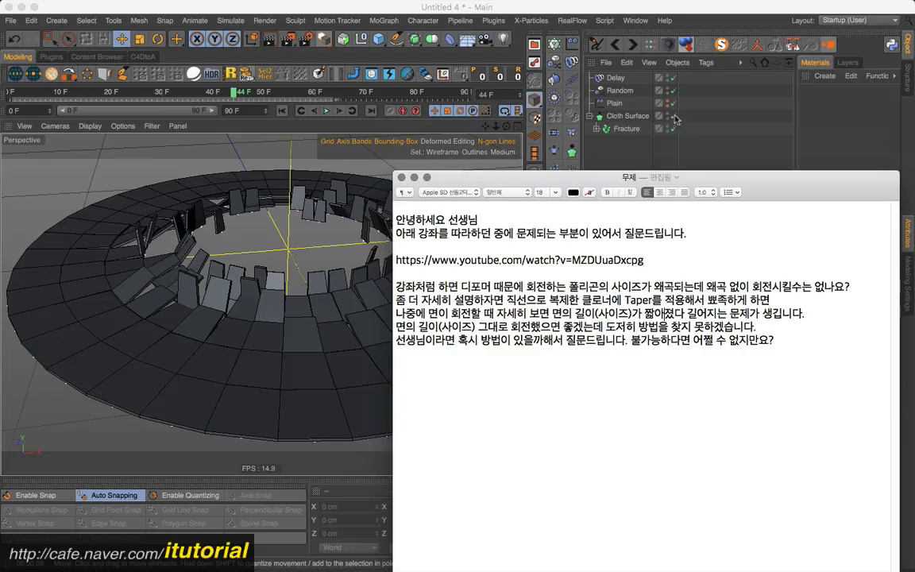
Disable the Cloth Surface and the Delay effector in Cinema 4D and go to frame 55 to examine the disc's centre.
{"action": "left_click", "coordinate": [672, 116]}
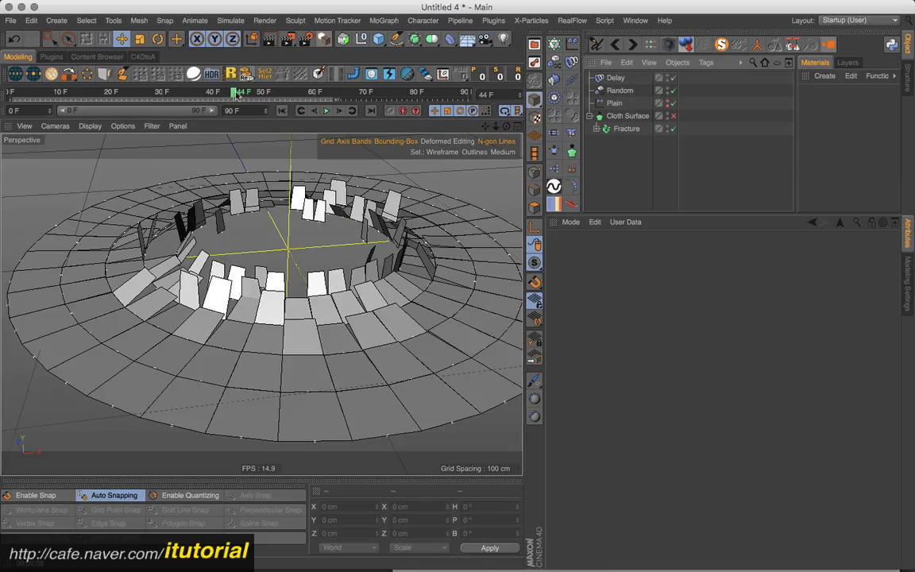
{"action": "left_click", "coordinate": [672, 79]}
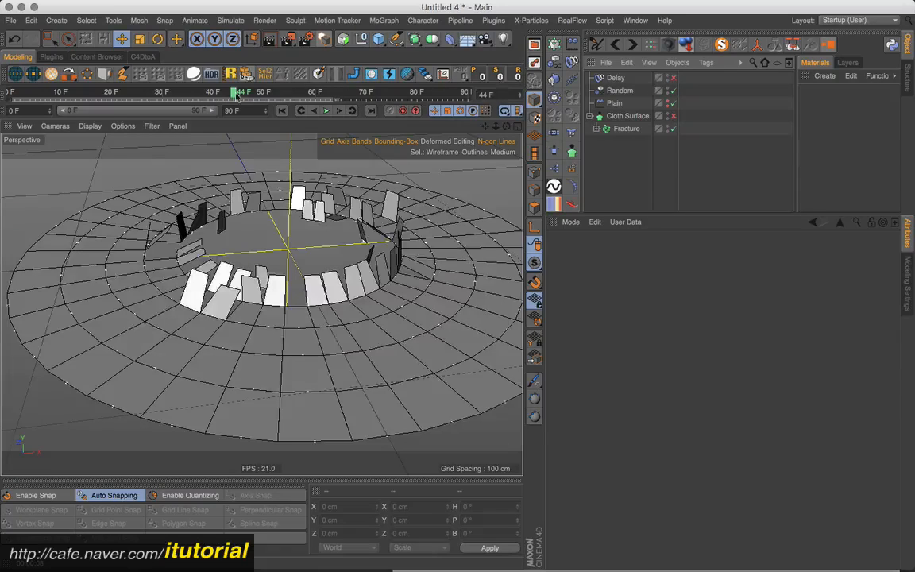
{"action": "left_click_drag", "start_coordinate": [237, 95], "coordinate": [290, 86]}
{"action": "left_click_drag", "start_coordinate": [286, 278], "coordinate": [353, 227], "text": "alt"}
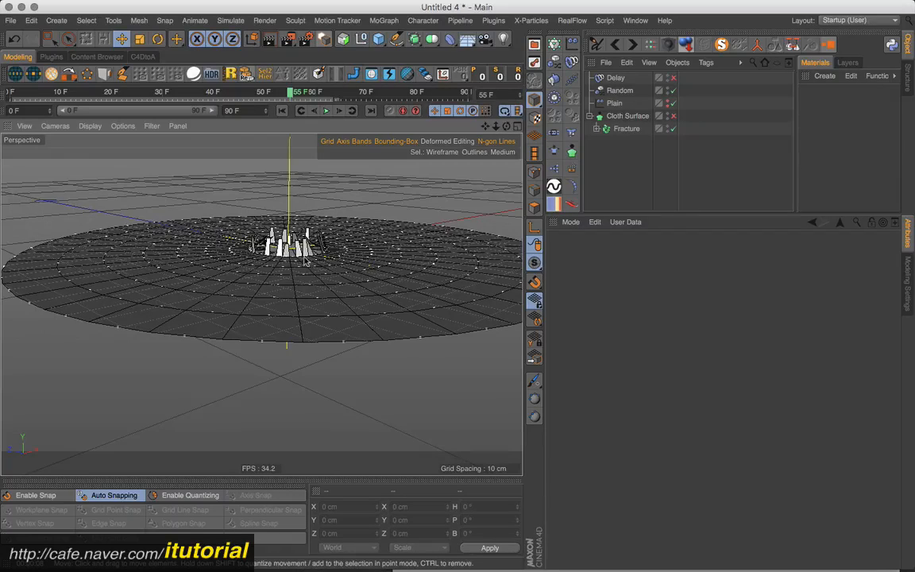
{"action": "left_click_drag", "start_coordinate": [283, 218], "coordinate": [335, 260], "text": "alt"}
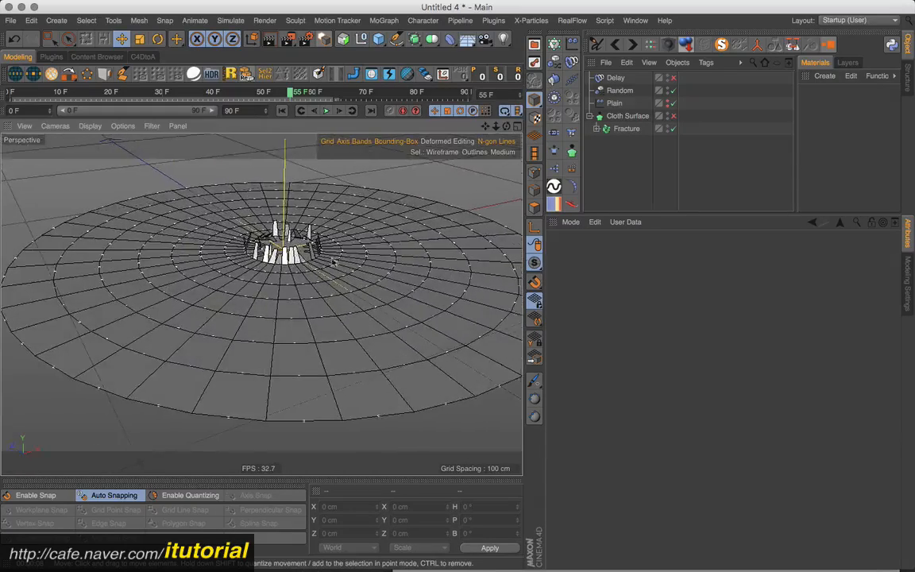
{"action": "right_click_drag", "start_coordinate": [335, 260], "coordinate": [324, 274], "text": "alt"}
{"action": "mouse_move", "coordinate": [325, 274]}
{"action": "left_mouse_down", "text": "alt"}
{"action": "mouse_move", "coordinate": [329, 289]}
{"action": "mouse_move", "coordinate": [313, 274]}
{"action": "left_mouse_up", "text": "alt"}
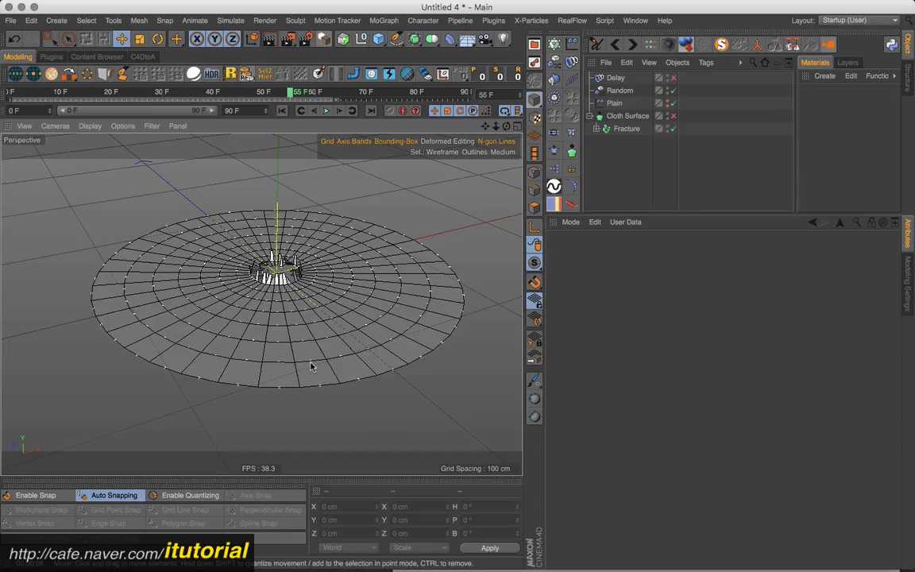
Bring the TextEdit question note back in front and move it over the viewport.
{"action": "key", "text": "super+Tab"}
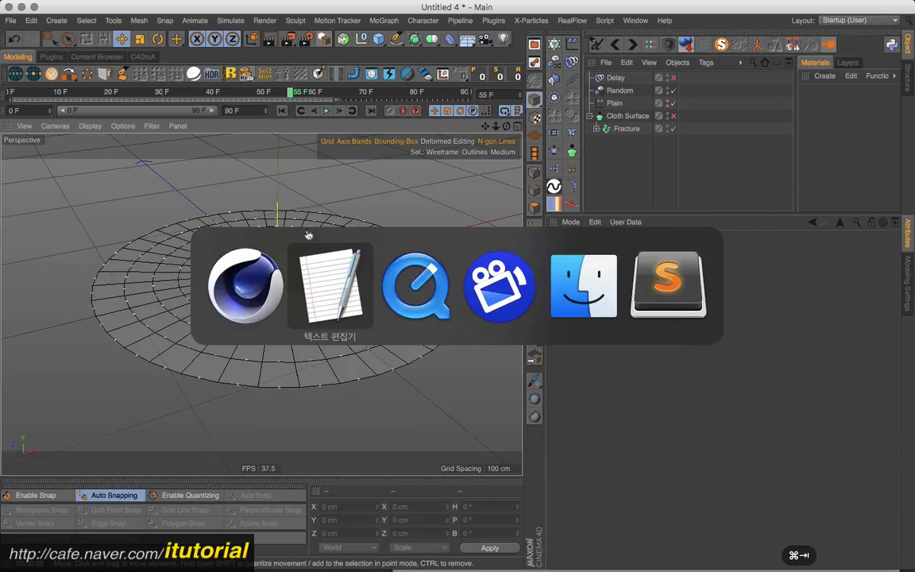
{"action": "left_click_drag", "start_coordinate": [455, 176], "coordinate": [268, 85]}
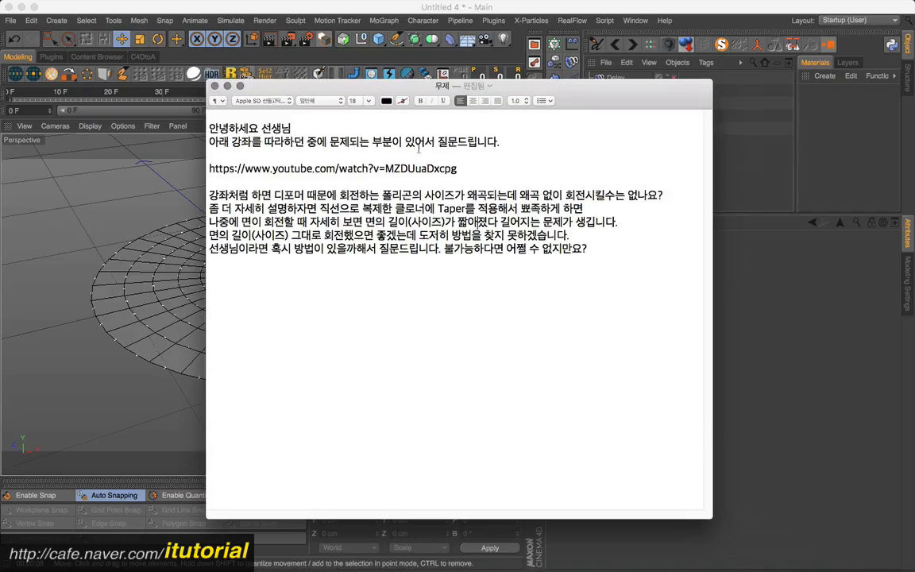